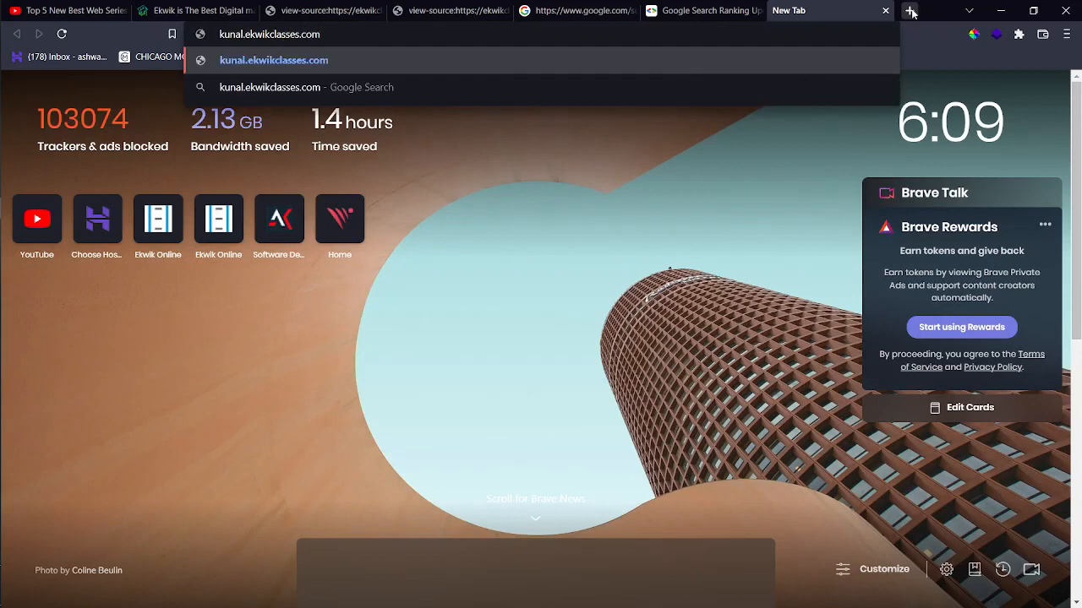
# Enter kunal.ekwikclasses.com/wp-admin in the address bar and load it.
pyautogui.write('/wp-')
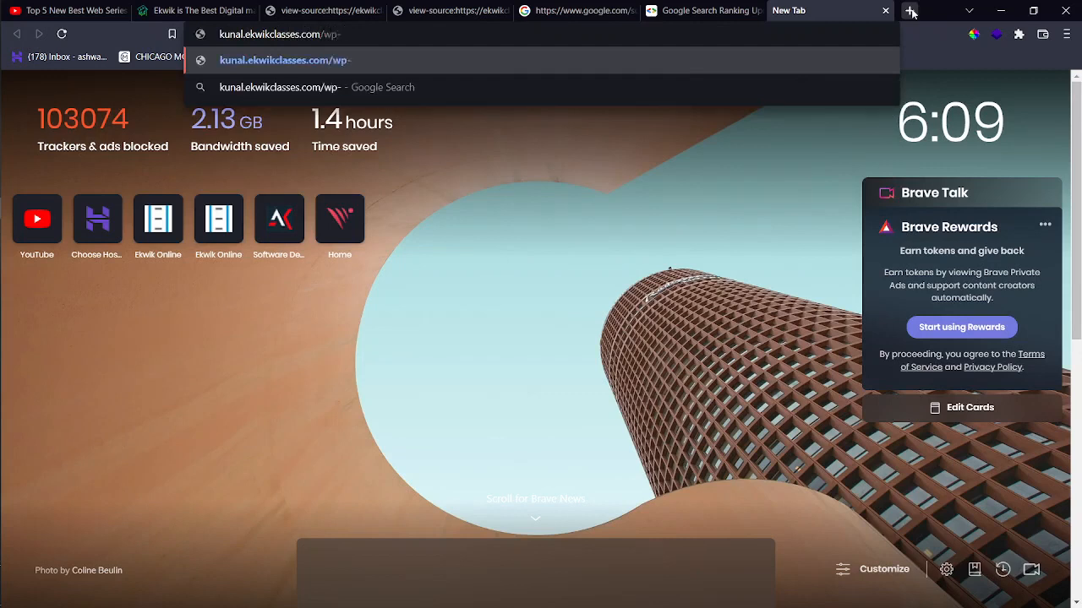
pyautogui.write('admin')
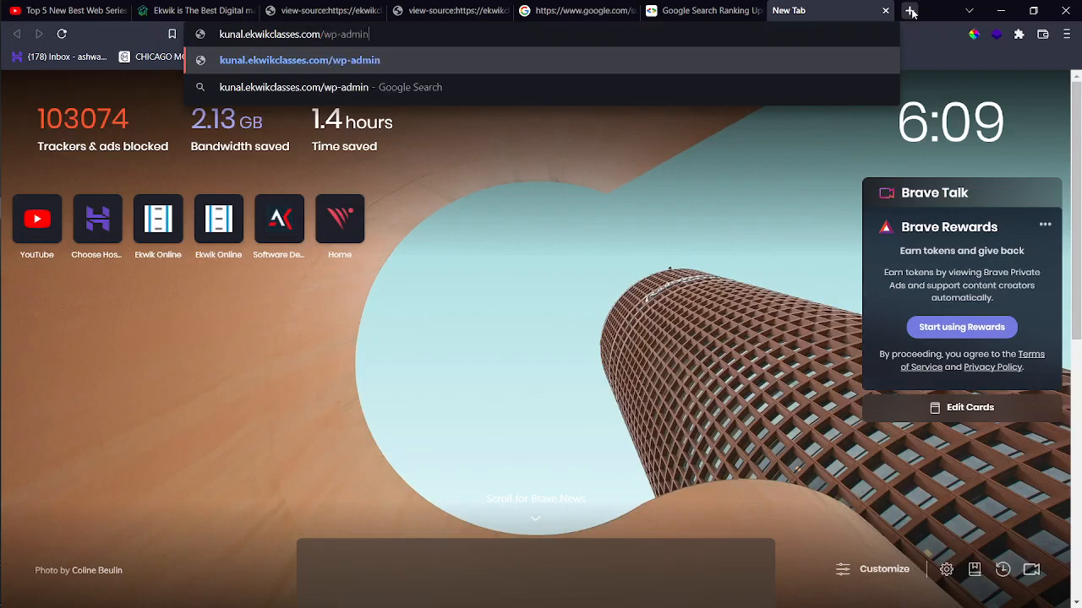
pyautogui.press('Return')
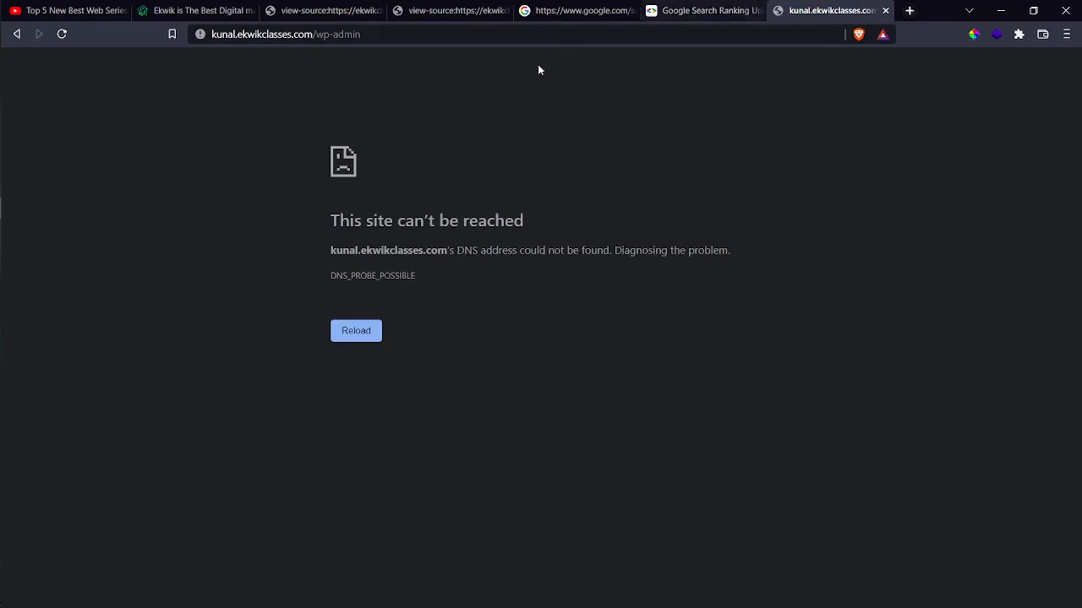
pyautogui.moveTo(362, 34); pyautogui.dragTo(212, 34)
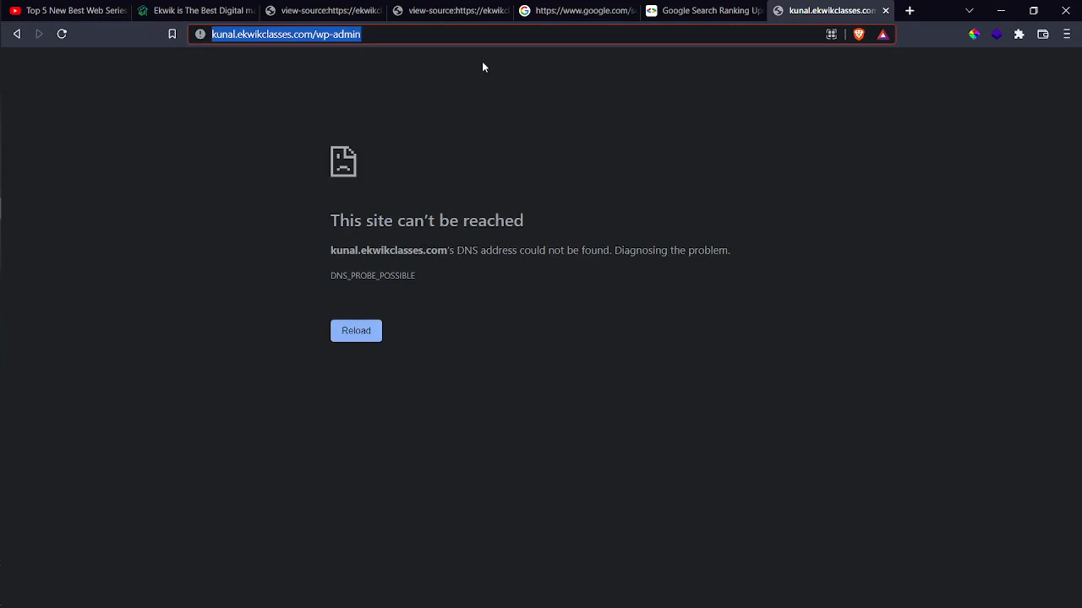
# Launch the XAMPP Control Panel through Windows search 'xamp', then open a fresh browser tab.
pyautogui.click(553, 154)
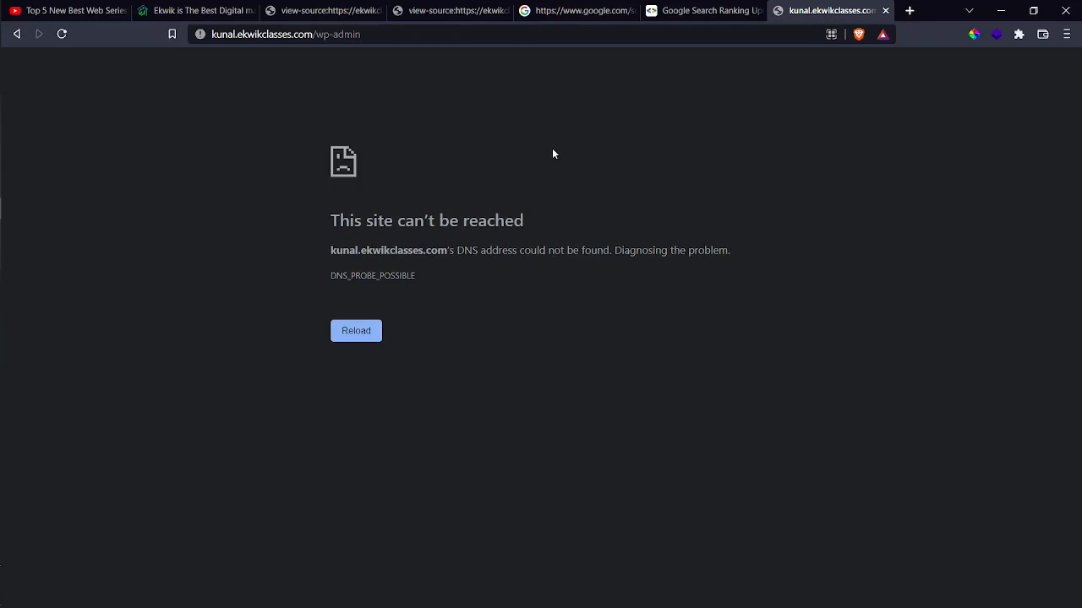
pyautogui.press('super+s')
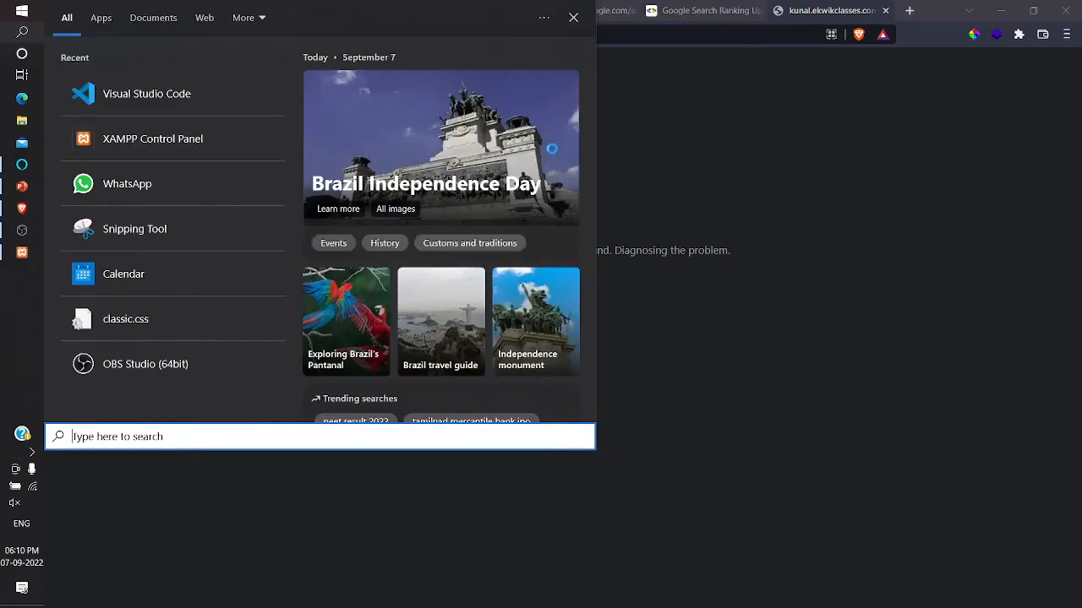
pyautogui.write('xamp')
pyautogui.press('Return')
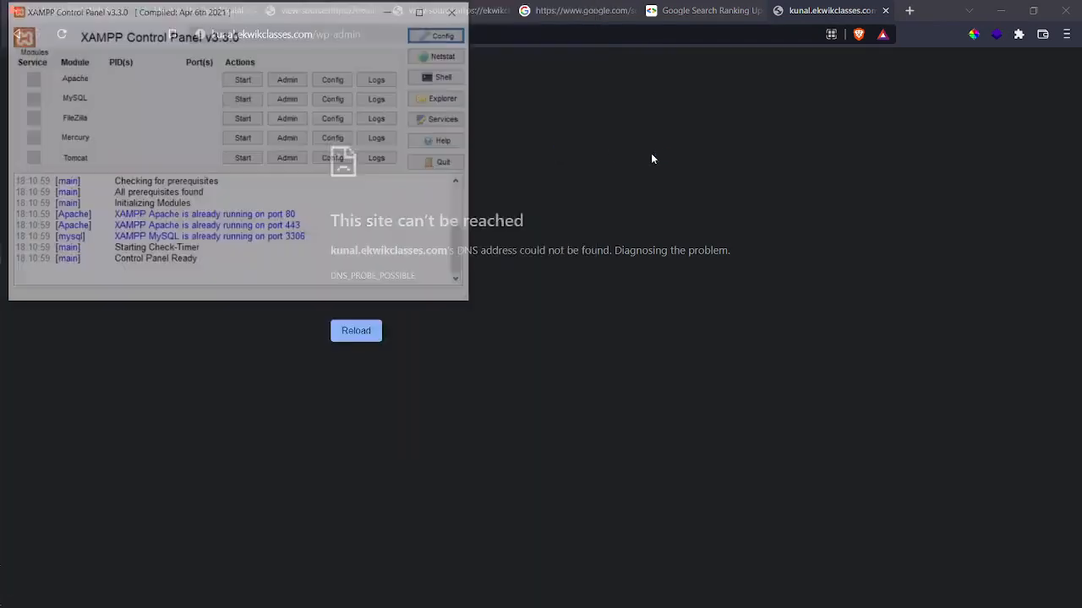
pyautogui.click(907, 10)
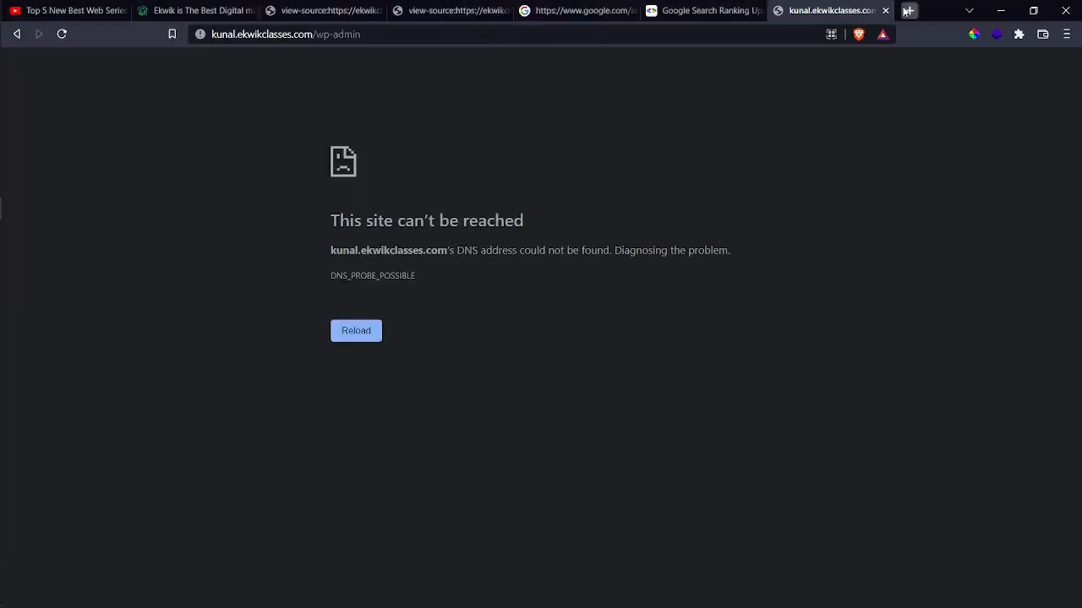
# Load the local WordPress site at localhost/exercise, correcting the mistyped address.
pyautogui.write('localhost/shahtimesn')
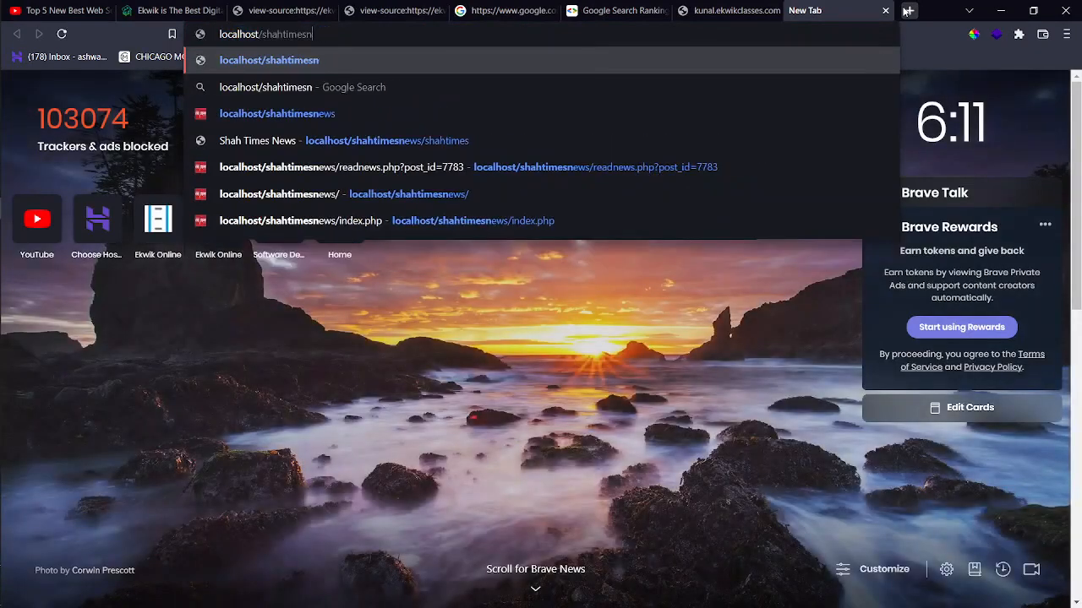
pyautogui.press('BackSpace')
pyautogui.press('BackSpace')
pyautogui.press('BackSpace')
pyautogui.press('BackSpace')
pyautogui.press('BackSpace')
pyautogui.press('BackSpace')
pyautogui.press('BackSpace')
pyautogui.press('BackSpace')
pyautogui.write('ec')
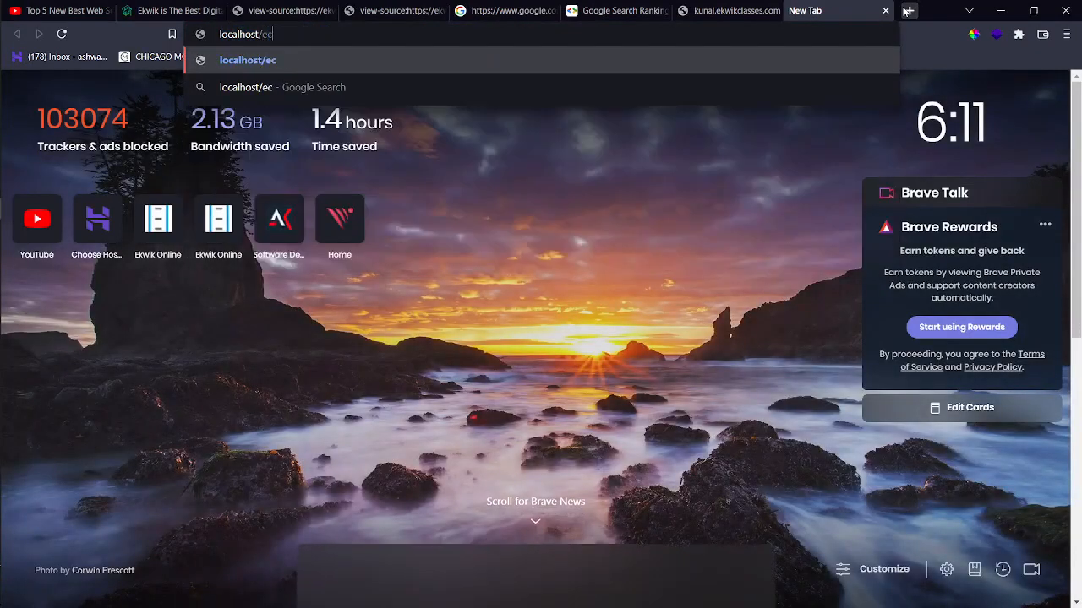
pyautogui.press('BackSpace')
pyautogui.write('xdrcis')
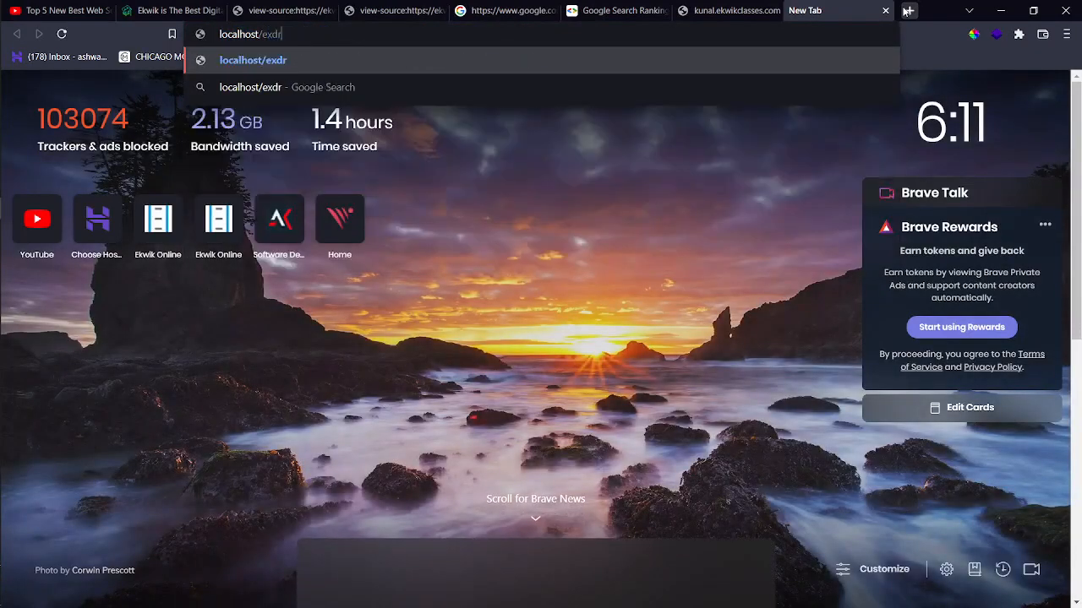
pyautogui.press('BackSpace')
pyautogui.press('BackSpace')
pyautogui.press('BackSpace')
pyautogui.press('BackSpace')
pyautogui.press('BackSpace')
pyautogui.write('er')
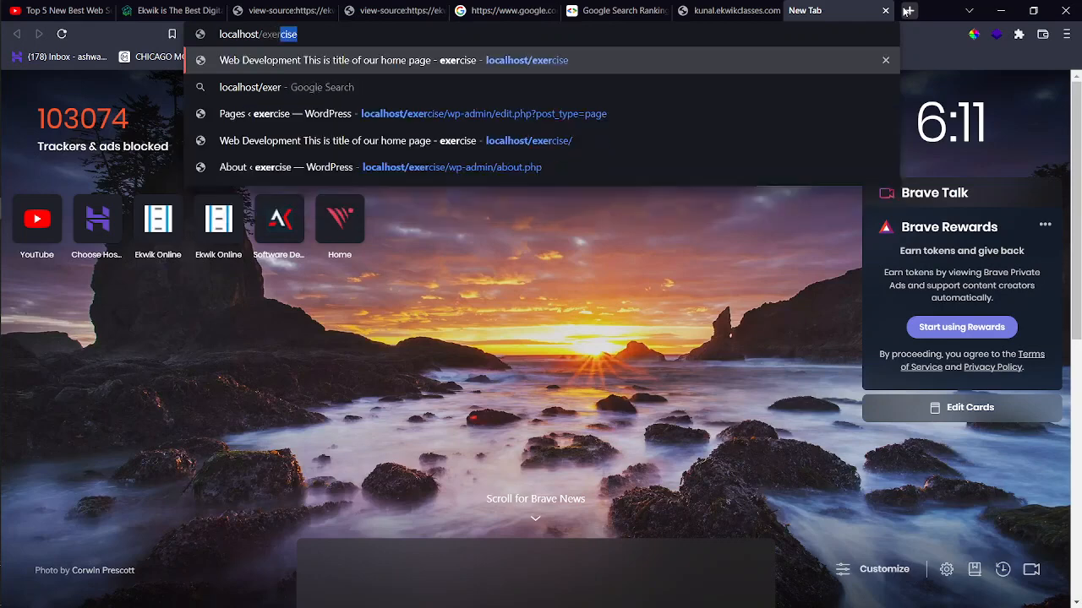
pyautogui.press('Return')
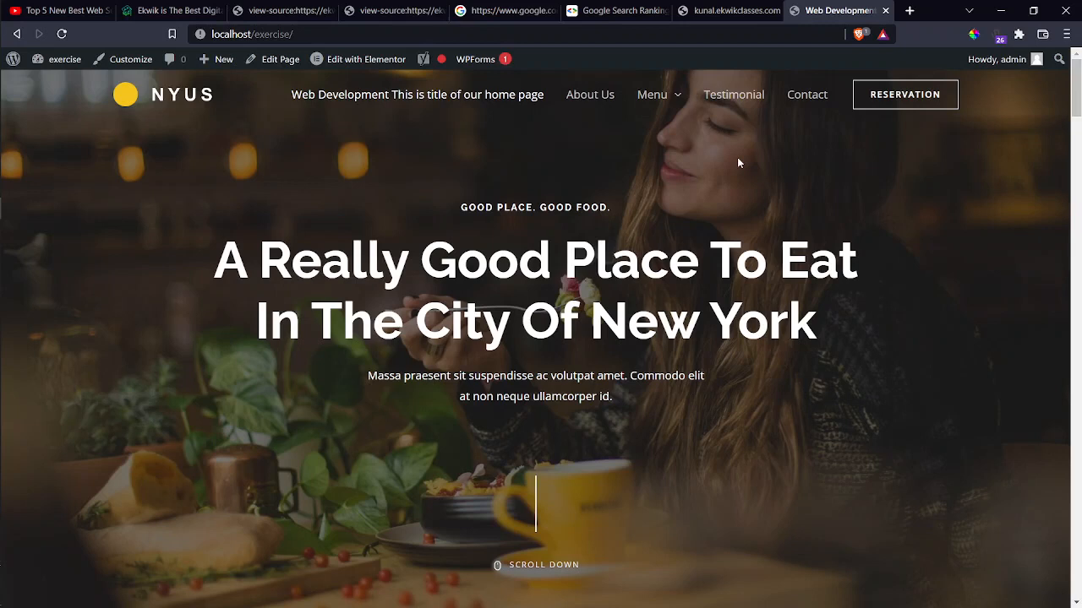
pyautogui.moveTo(11, 64)
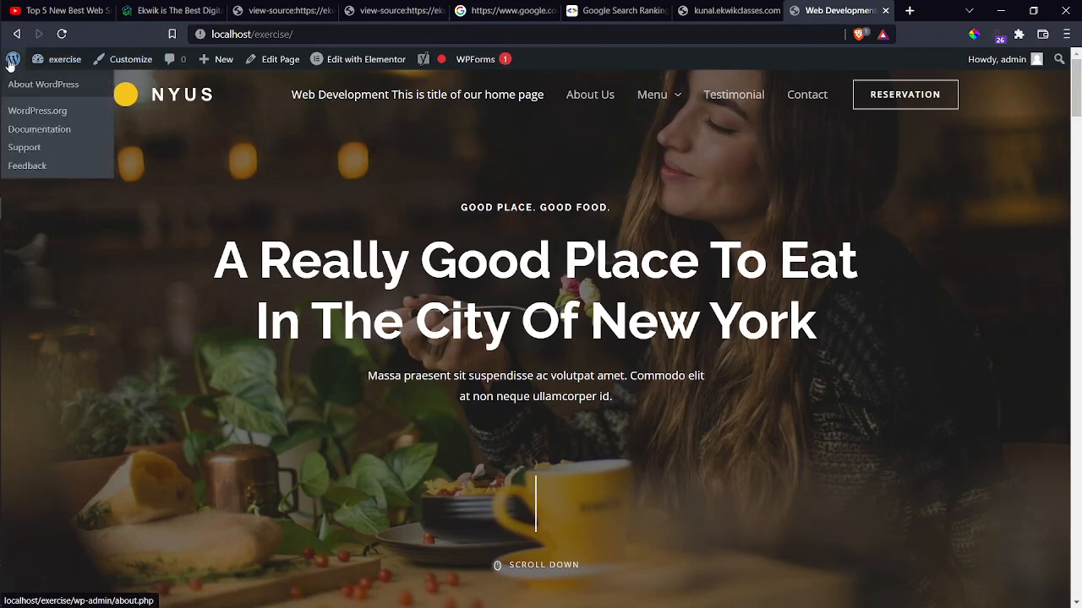
# Log out through the 'Howdy, admin' menu in the admin bar.
pyautogui.moveTo(978, 67)
pyautogui.click(947, 132)
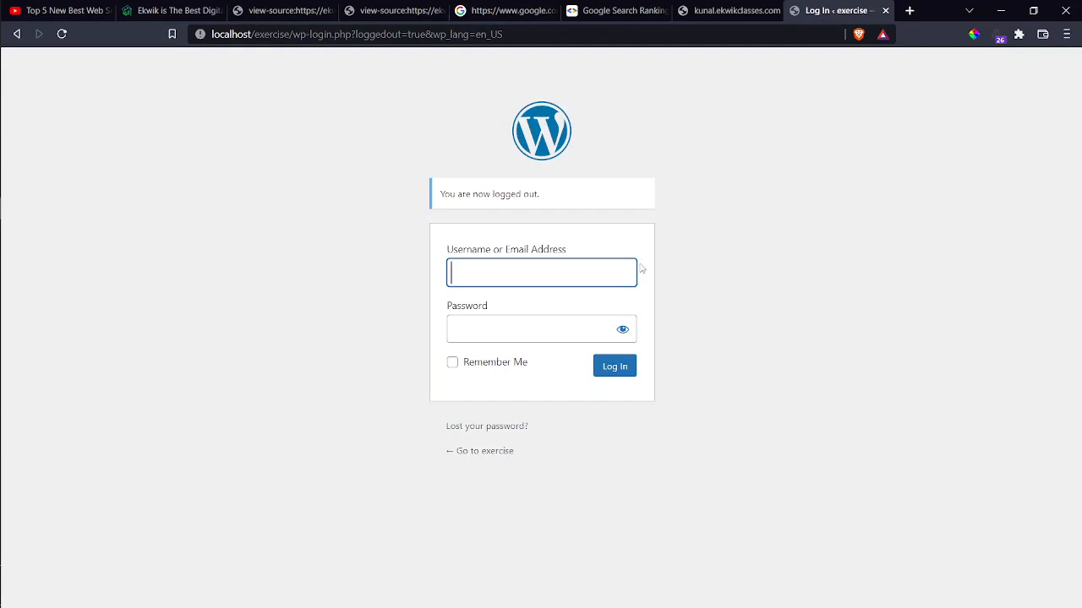
# Log in with the saved admin username and the account password.
pyautogui.click(584, 278)
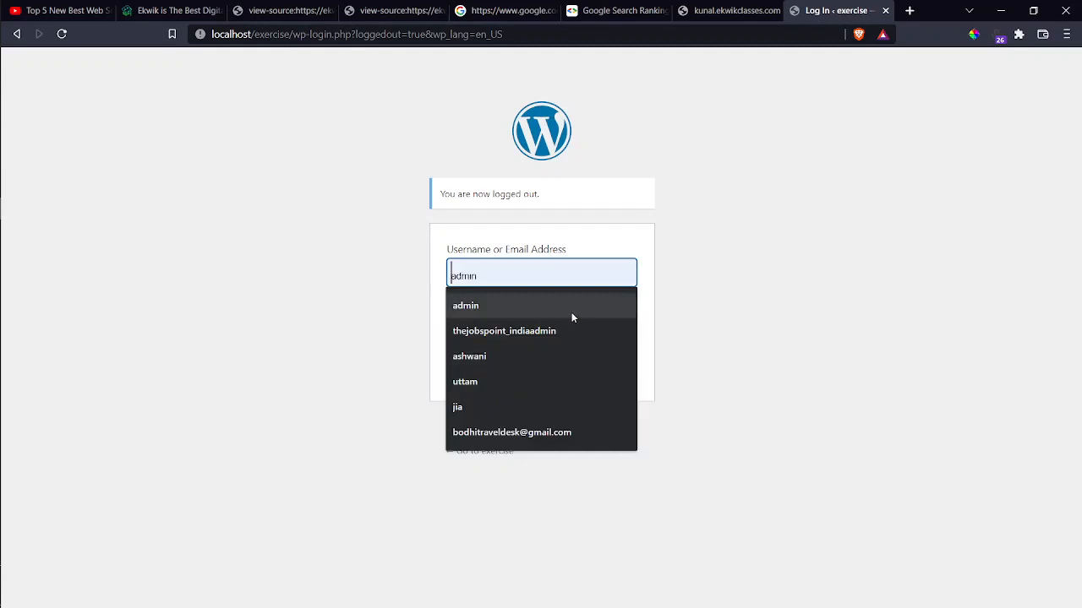
pyautogui.click(572, 314)
pyautogui.click(560, 325)
pyautogui.write('a')
pyautogui.click(623, 372)
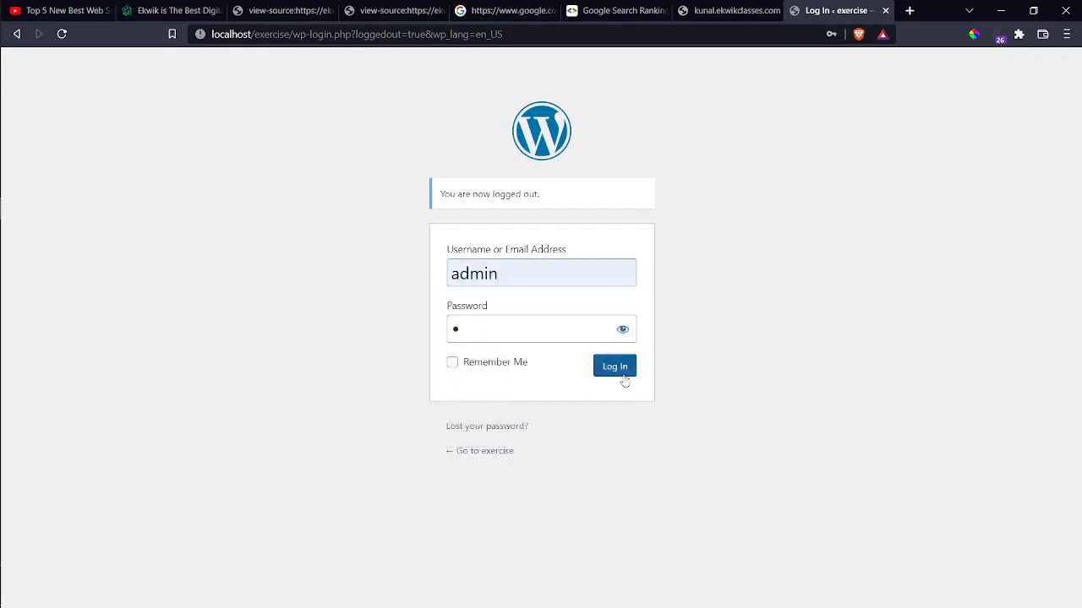
pyautogui.click(623, 377)
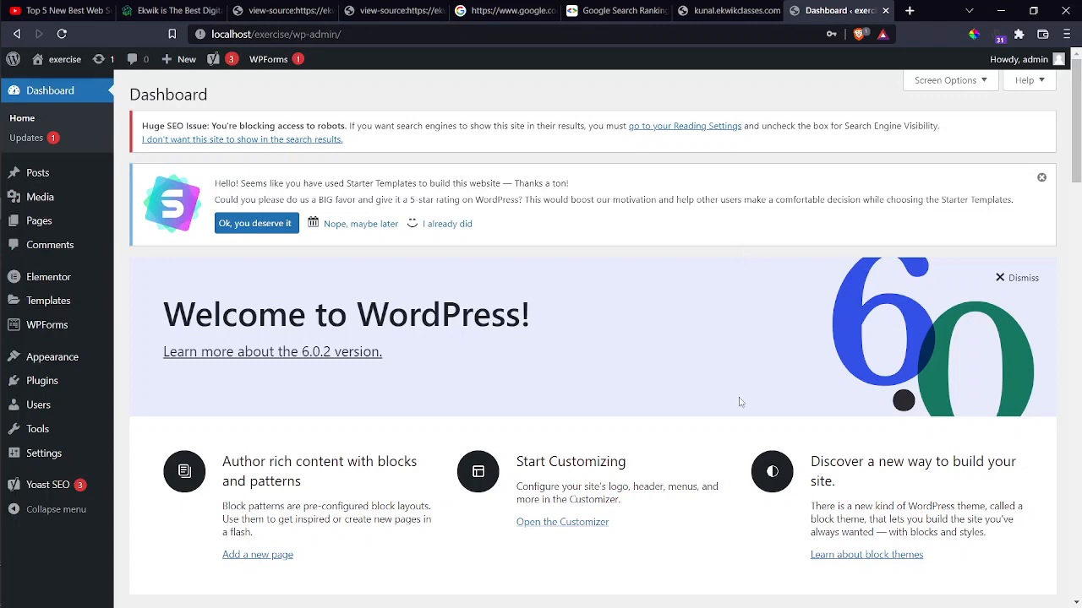
# Go to Appearance > Themes and look over the installed themes.
pyautogui.moveTo(48, 366)
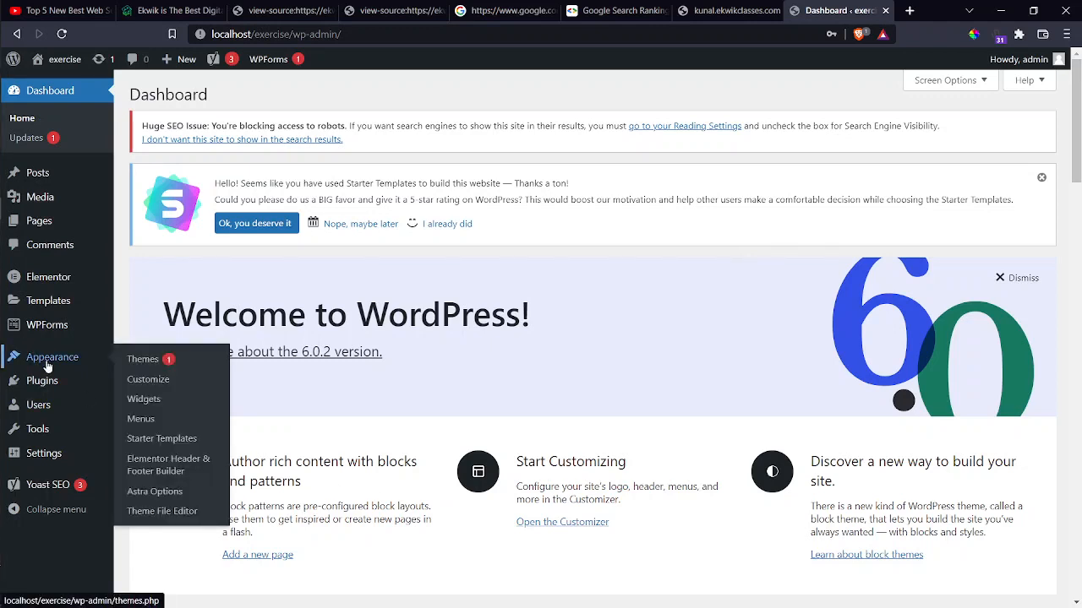
pyautogui.click(48, 365)
pyautogui.click(137, 361)
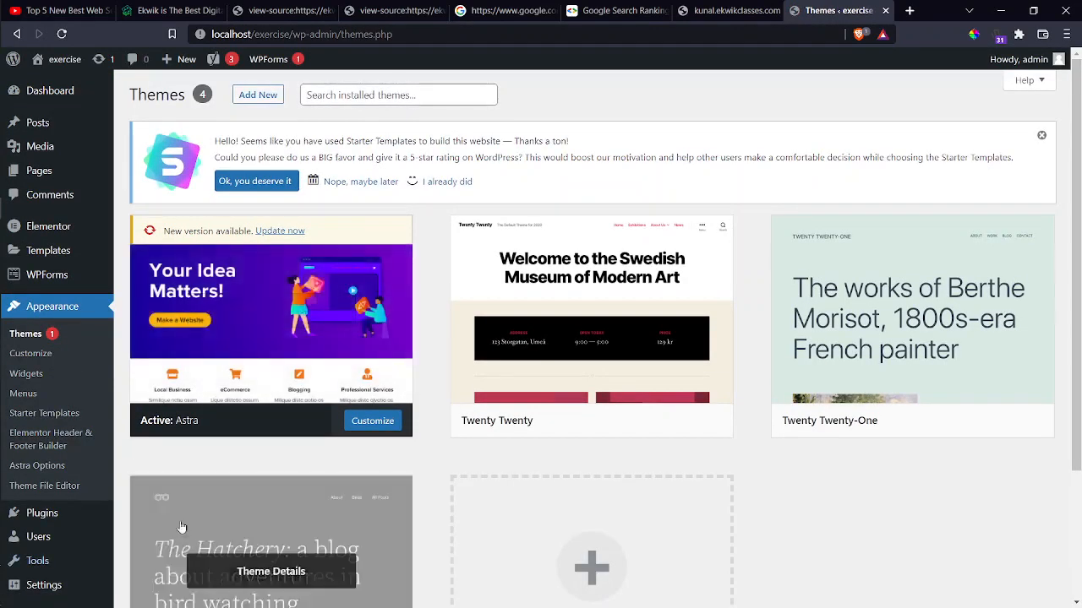
pyautogui.scroll(-2, 173, 529)
pyautogui.scroll(1, 239, 254)
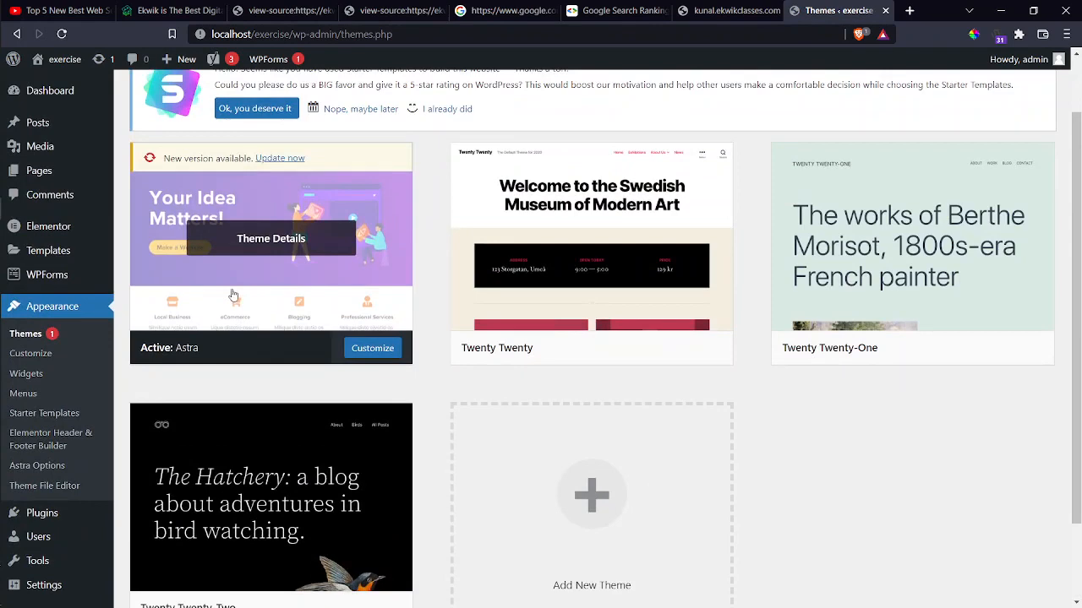
# Close the unreachable remote-site tab and open the exercise front page in a new tab.
pyautogui.click(723, 10)
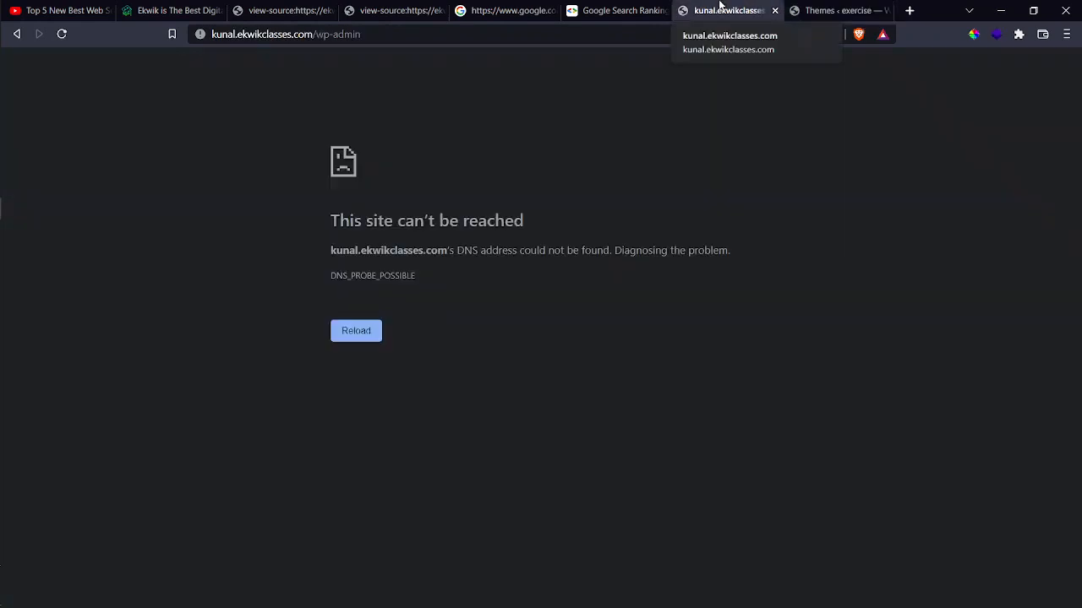
pyautogui.click(774, 10)
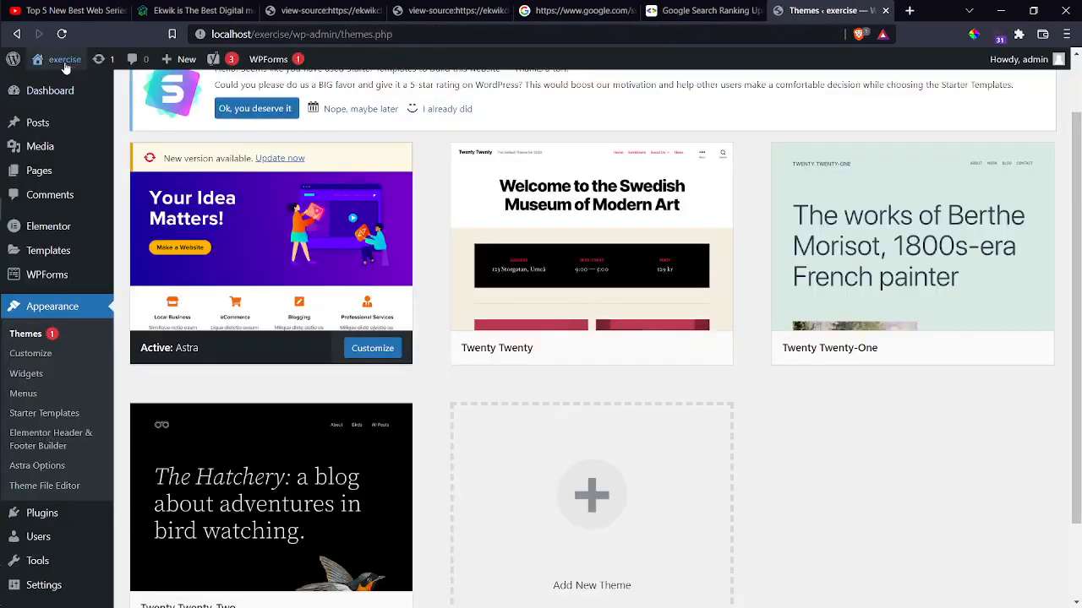
pyautogui.moveTo(44, 69)
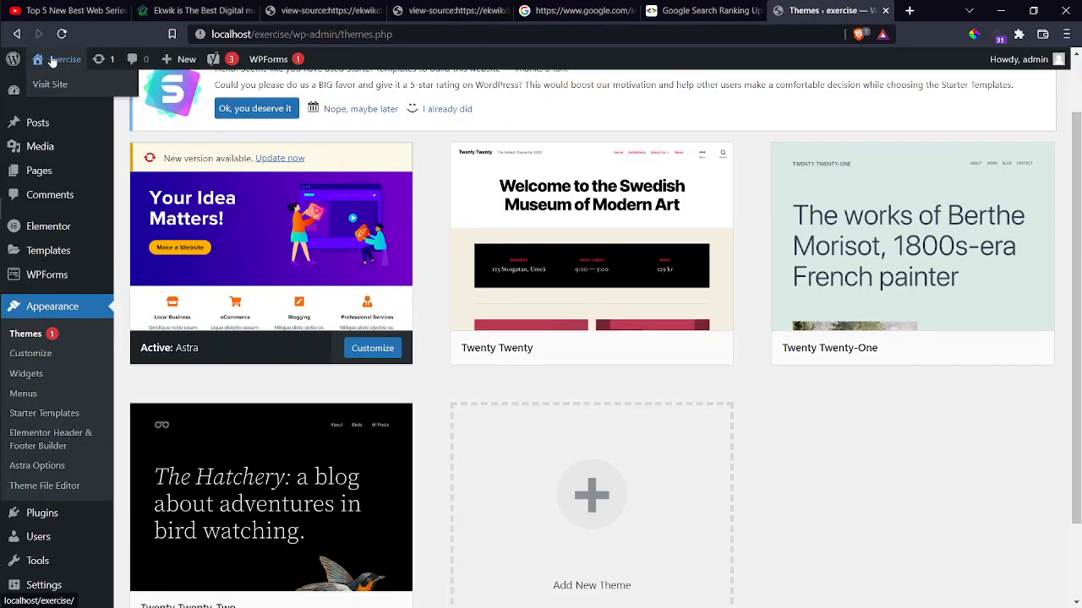
pyautogui.rightClick(48, 61)
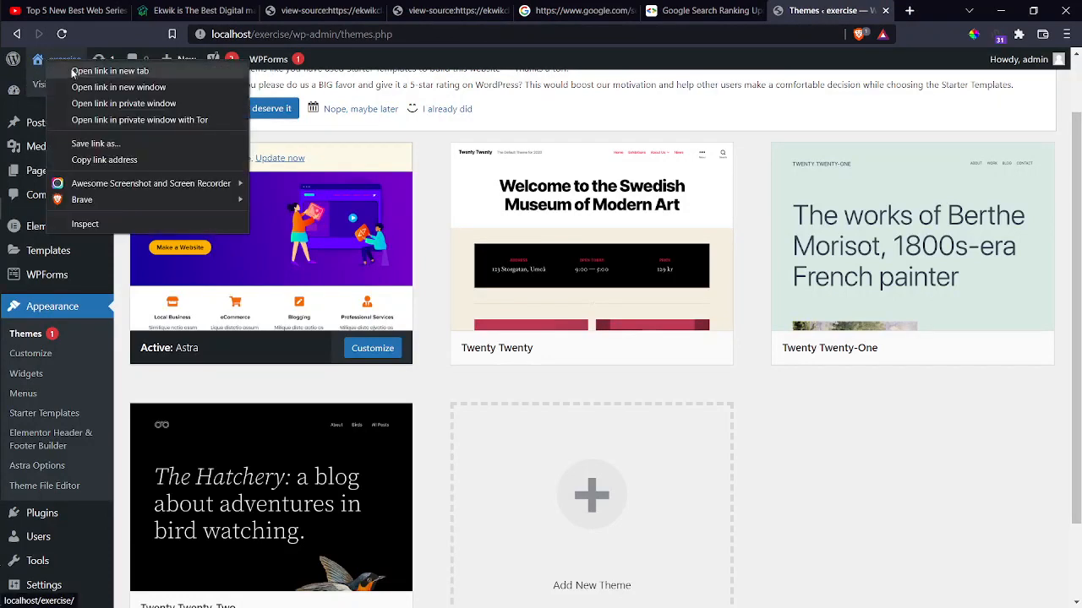
pyautogui.click(101, 71)
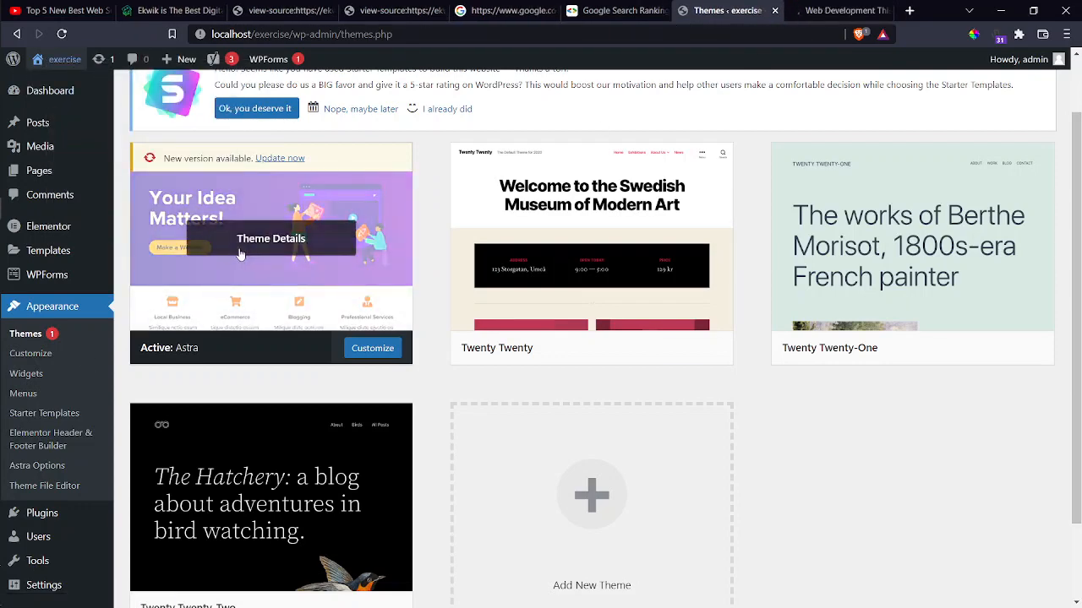
pyautogui.click(836, 11)
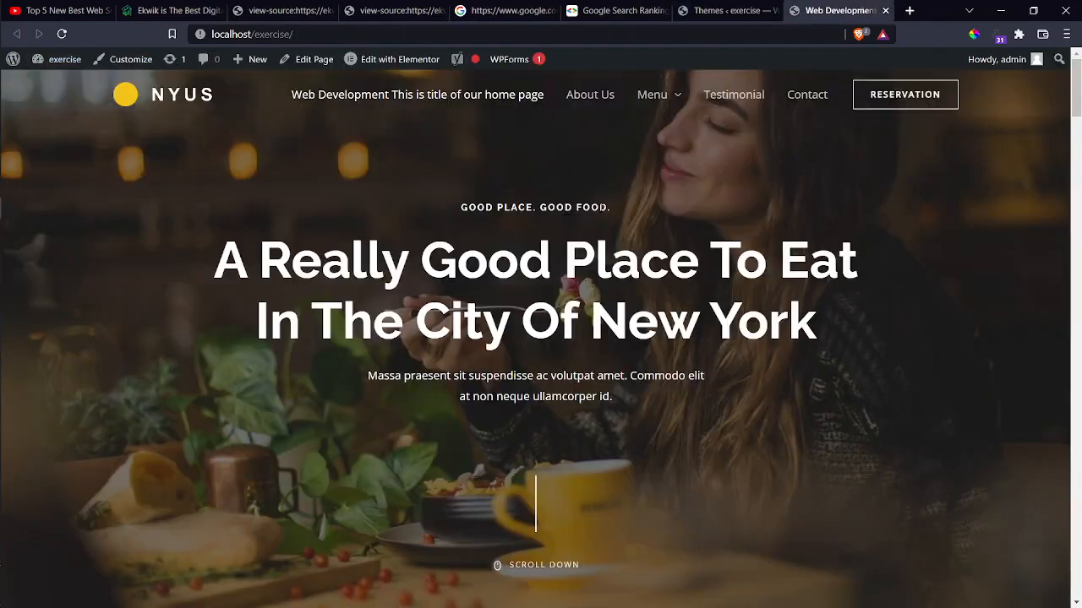
pyautogui.scroll(-15, 601, 213)
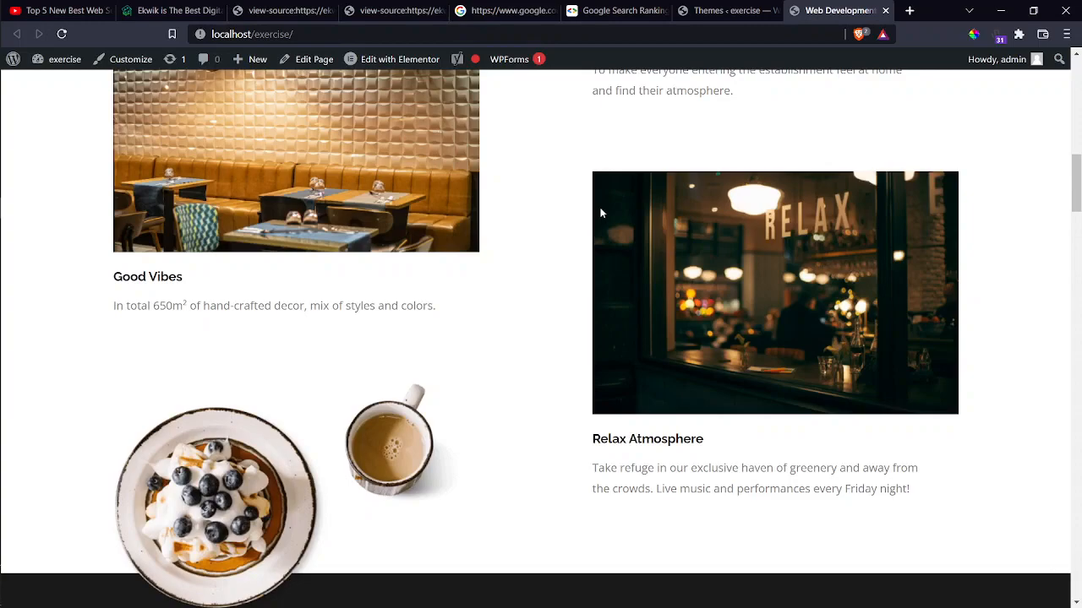
pyautogui.scroll(6, 601, 213)
pyautogui.scroll(-12, 601, 213)
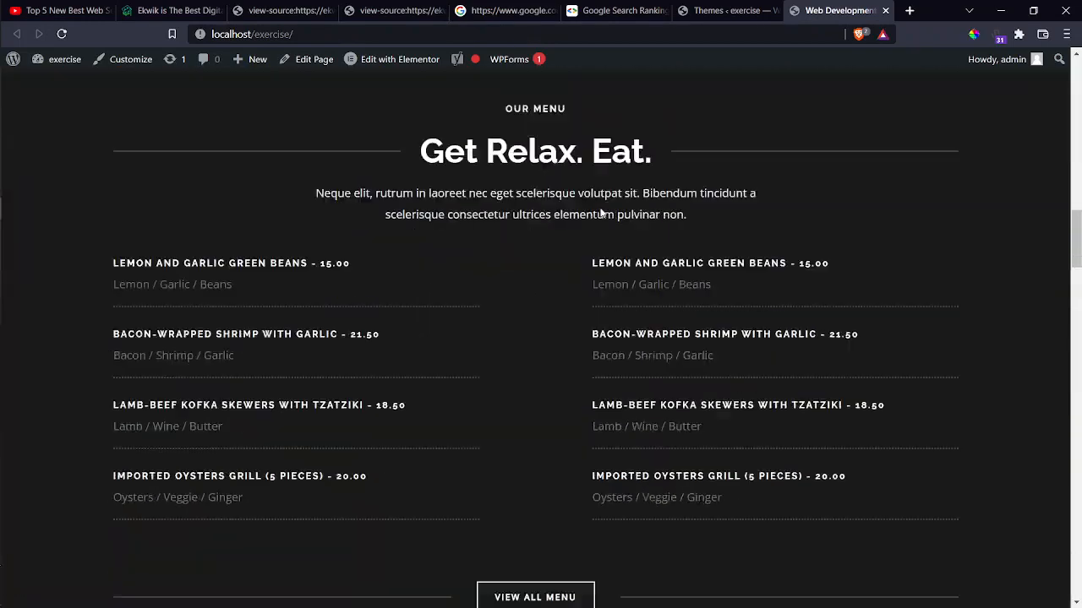
pyautogui.scroll(-5, 601, 213)
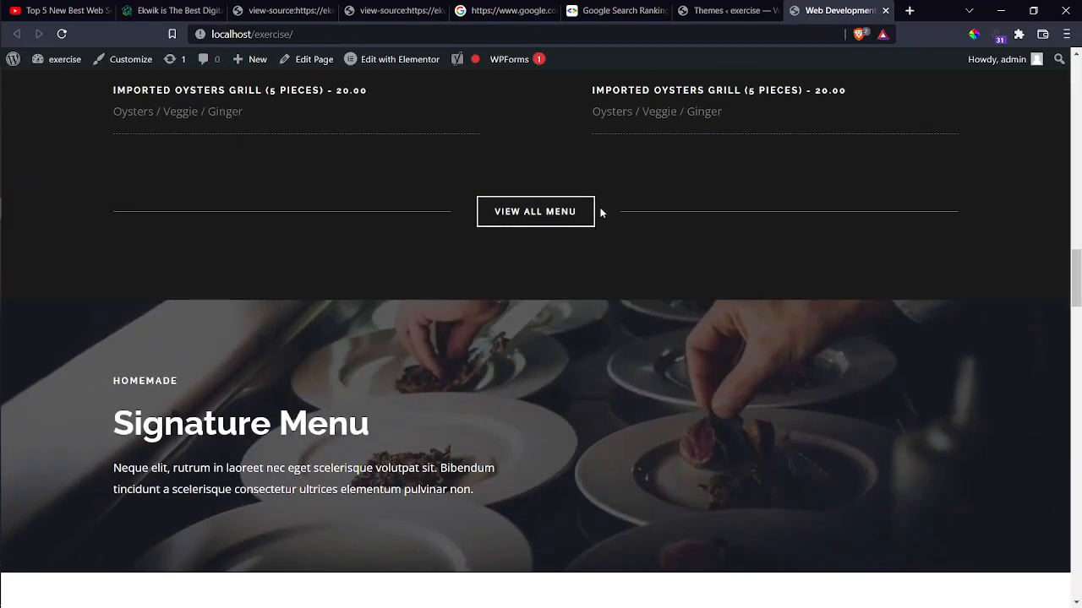
pyautogui.scroll(-12, 601, 213)
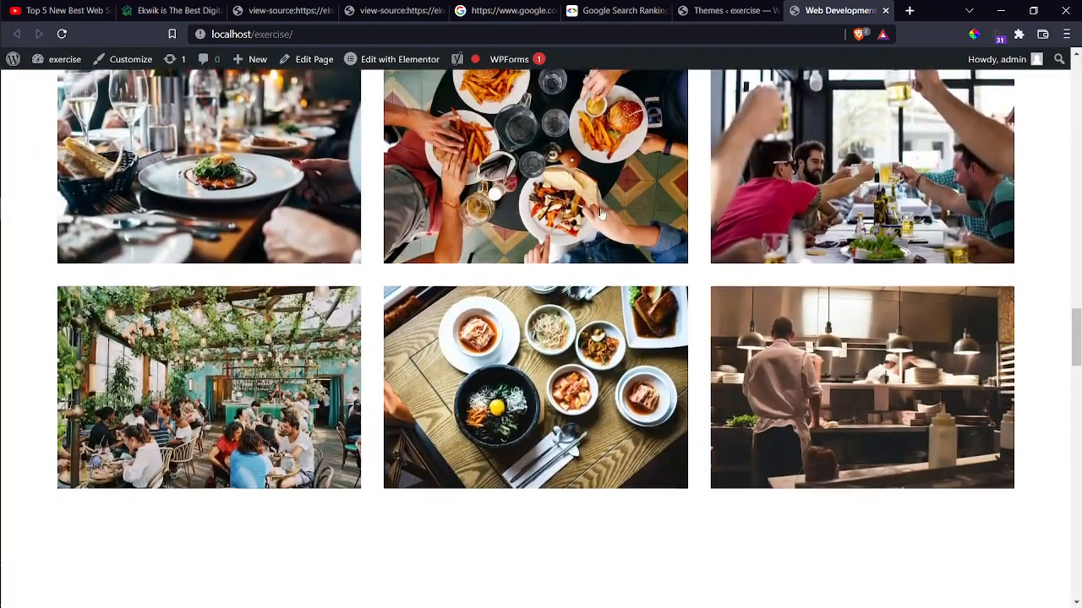
pyautogui.scroll(15, 601, 213)
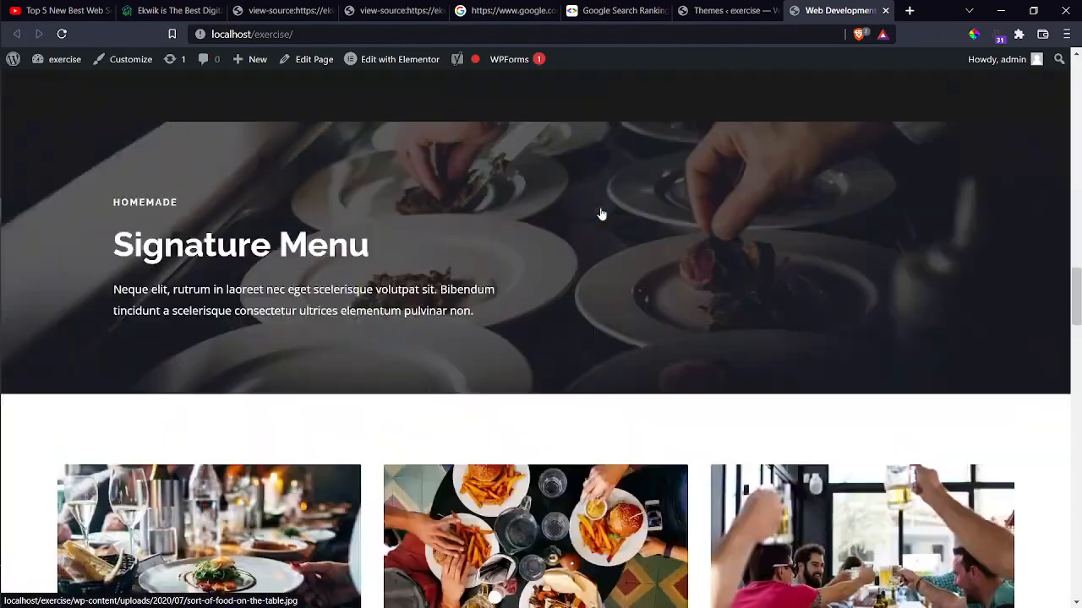
# Search Google Images for 'first page of wordpress website when install' and browse the results.
pyautogui.click(909, 10)
pyautogui.write('first pa')
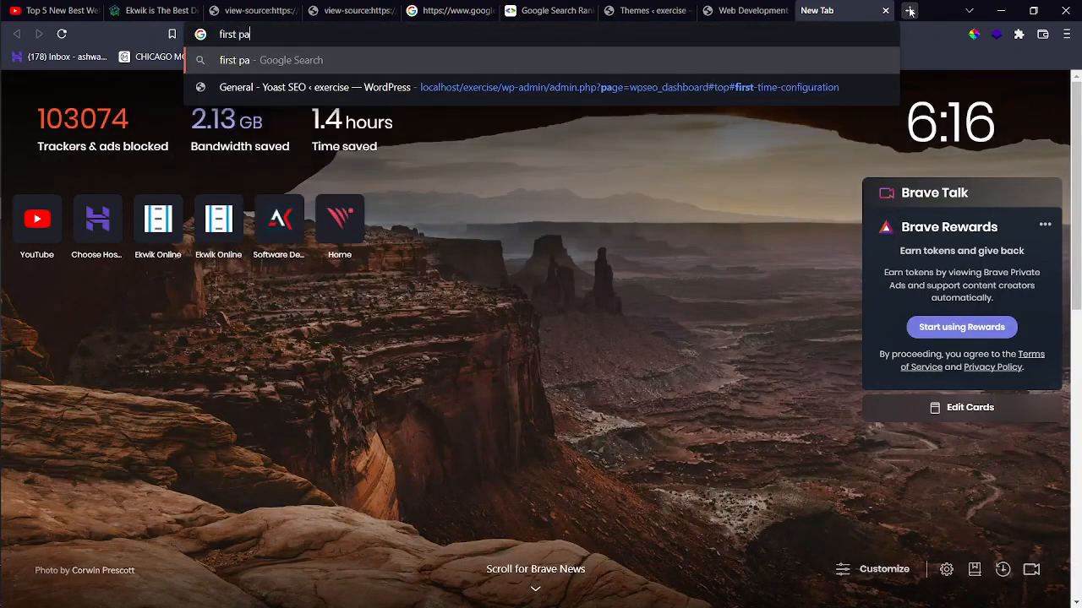
pyautogui.write('ge of w')
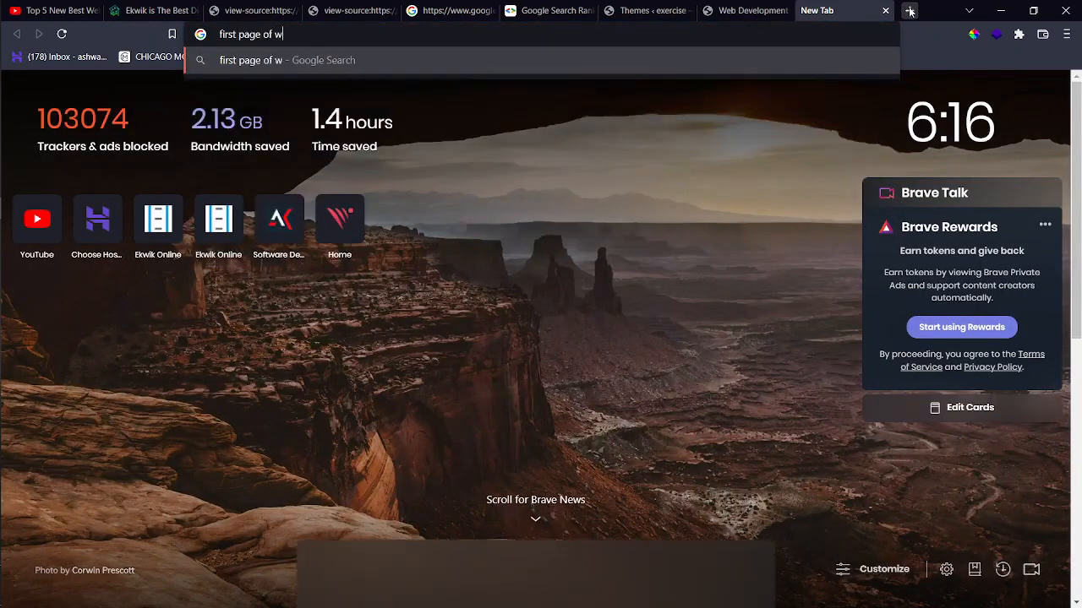
pyautogui.write('ordpress webs')
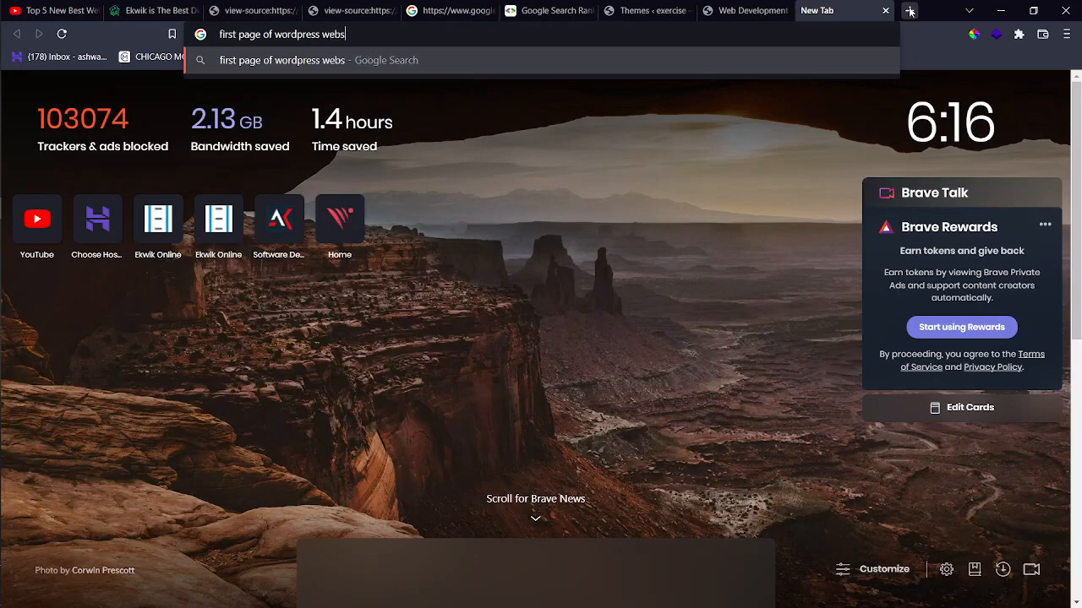
pyautogui.write('ite when install')
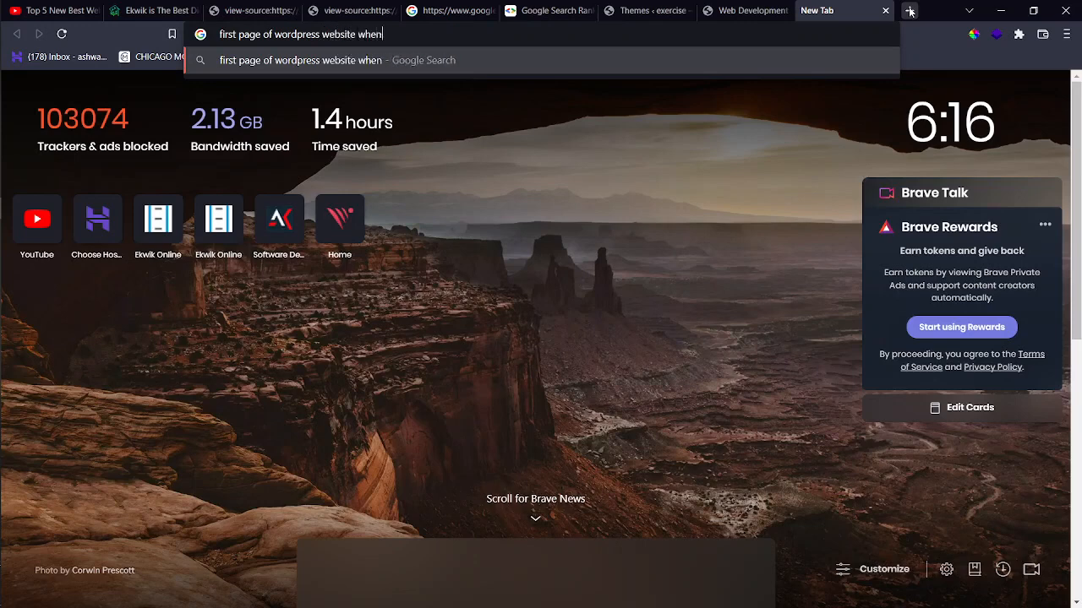
pyautogui.press('Return')
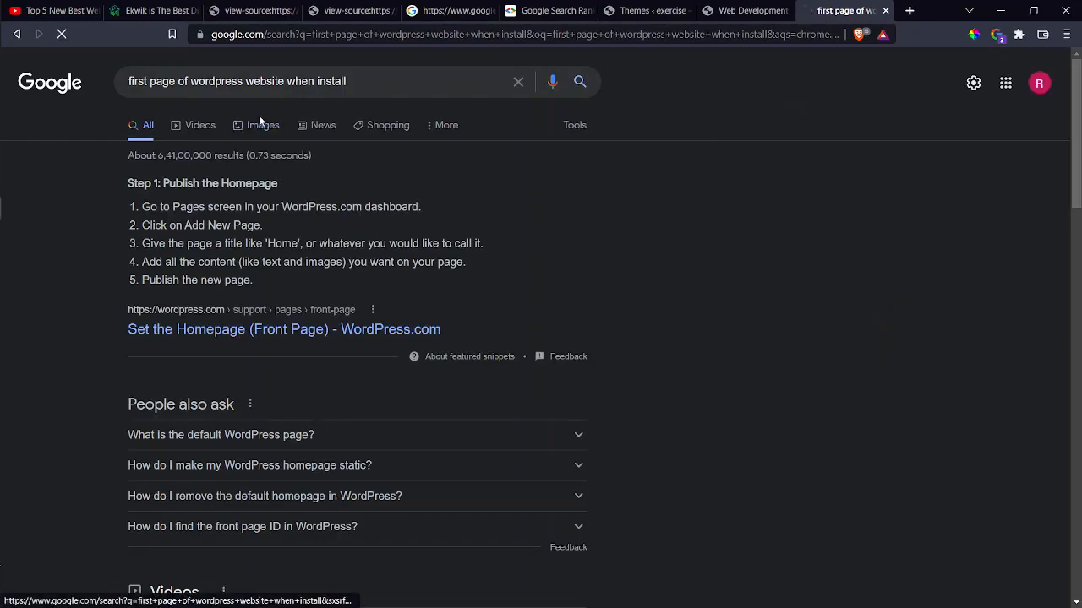
pyautogui.click(260, 125)
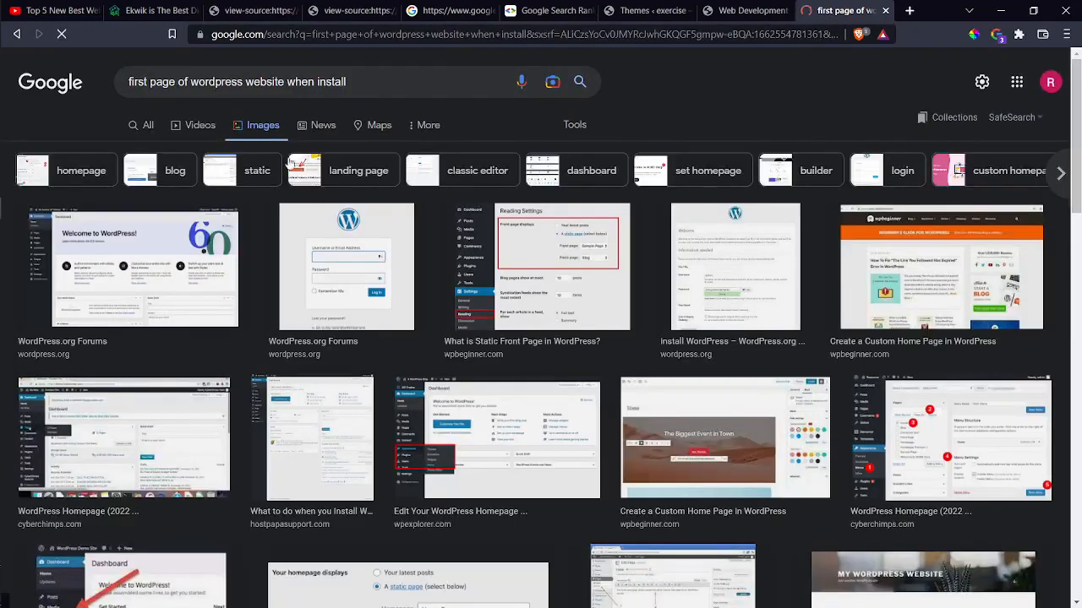
pyautogui.scroll(-5, 339, 285)
pyautogui.scroll(-4, 337, 284)
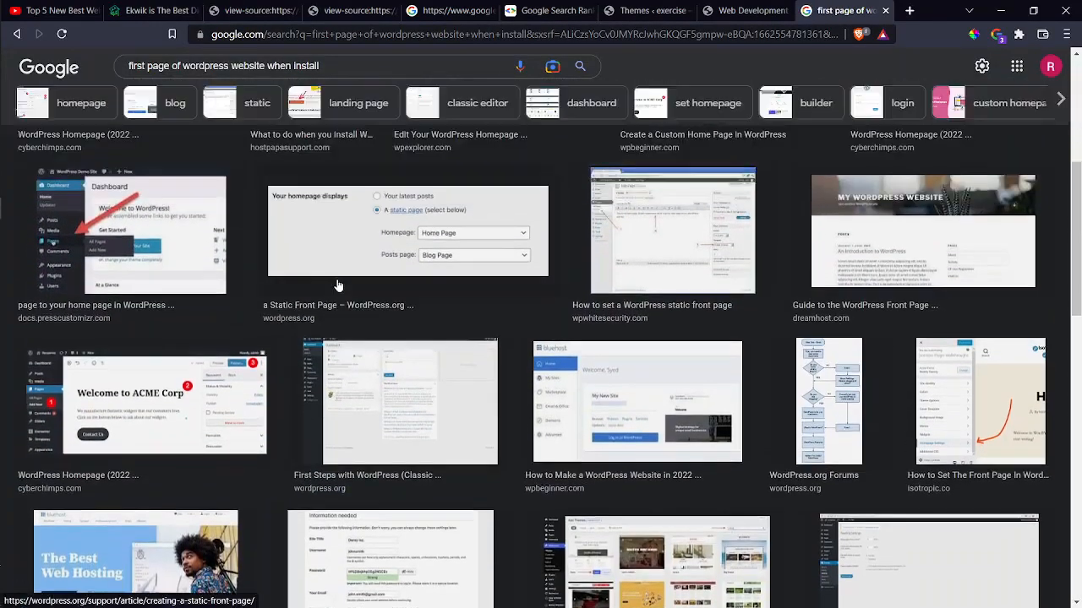
pyautogui.scroll(-7, 337, 284)
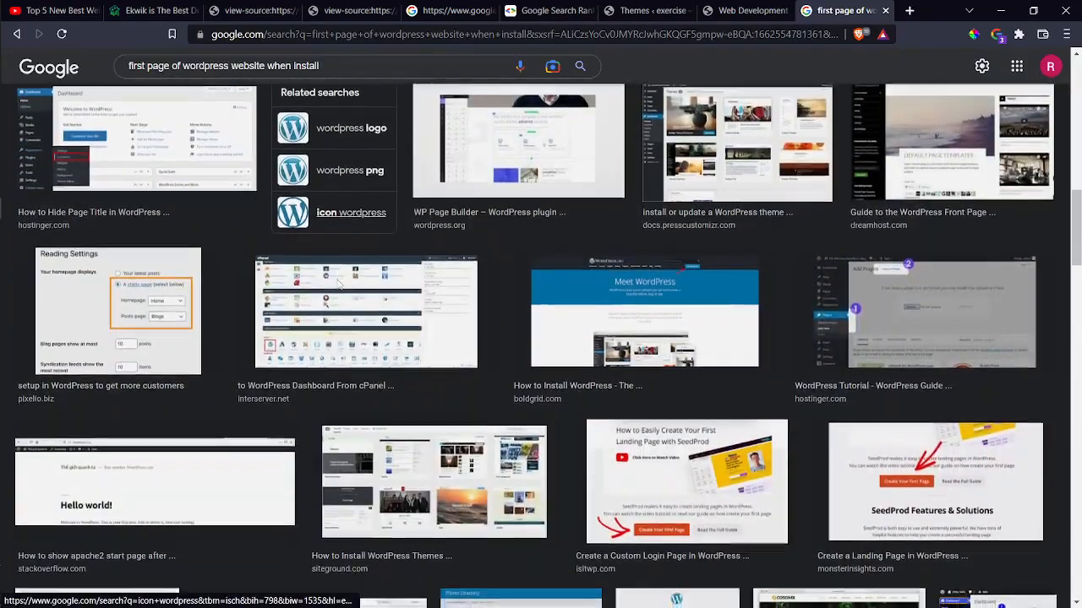
pyautogui.scroll(-8, 338, 286)
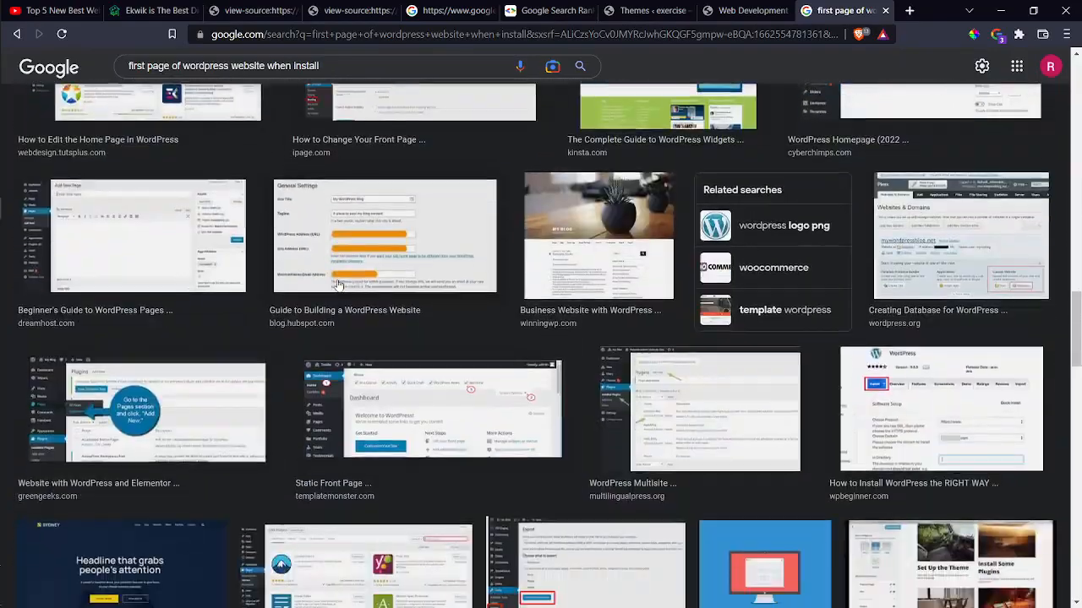
pyautogui.scroll(-4, 338, 286)
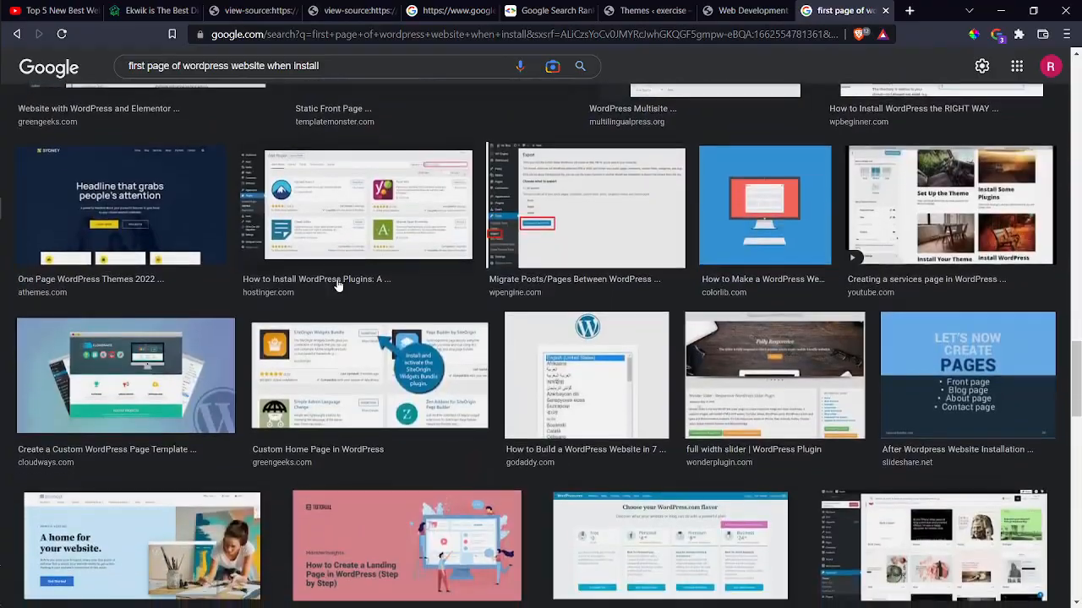
pyautogui.scroll(-5, 338, 286)
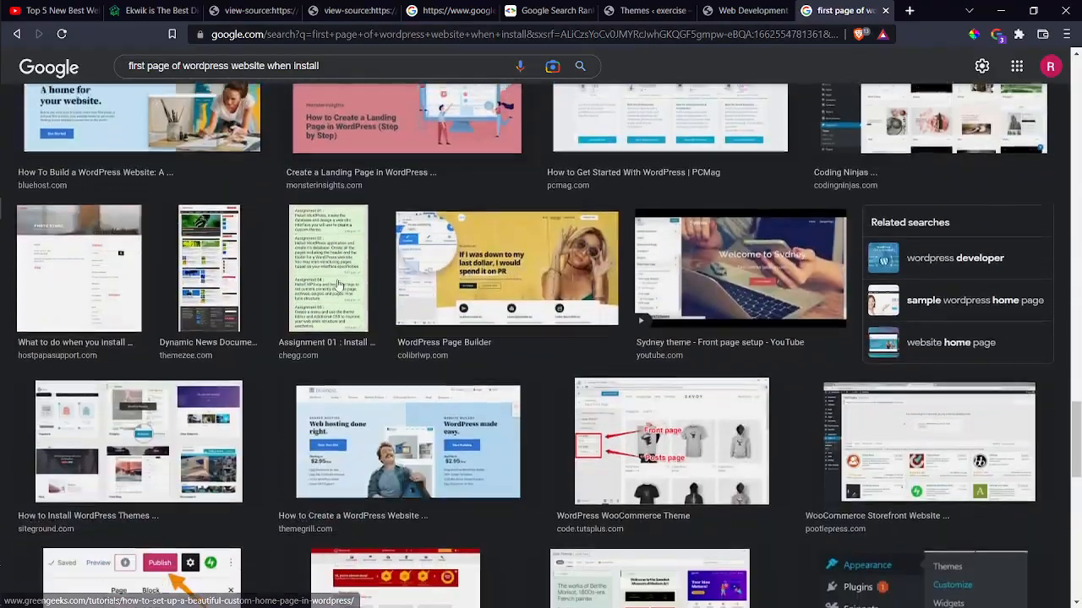
pyautogui.scroll(-6, 336, 286)
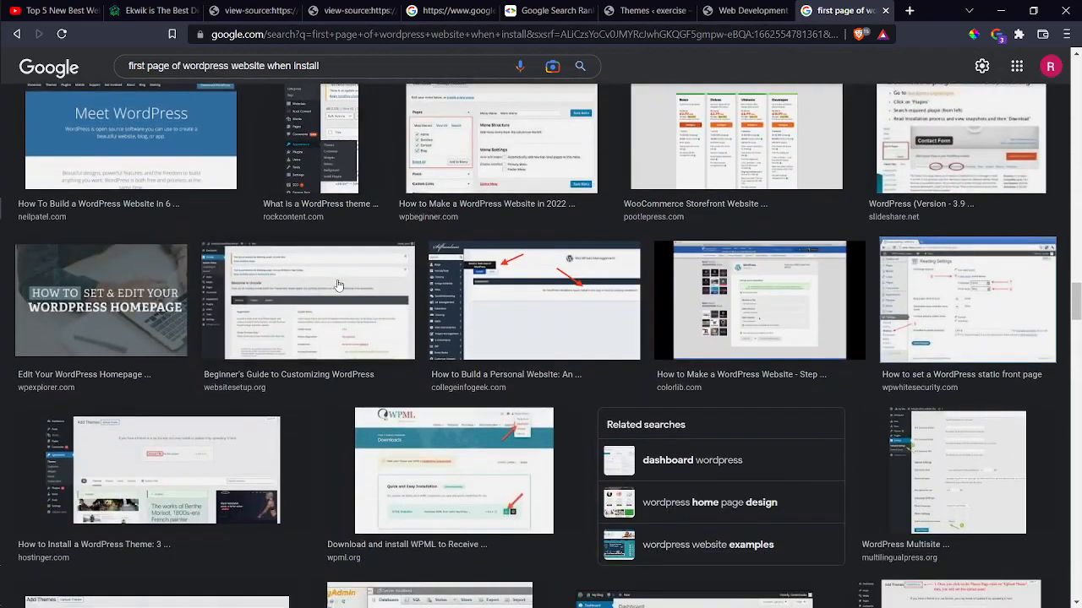
pyautogui.scroll(-2, 336, 285)
pyautogui.scroll(-1, 337, 285)
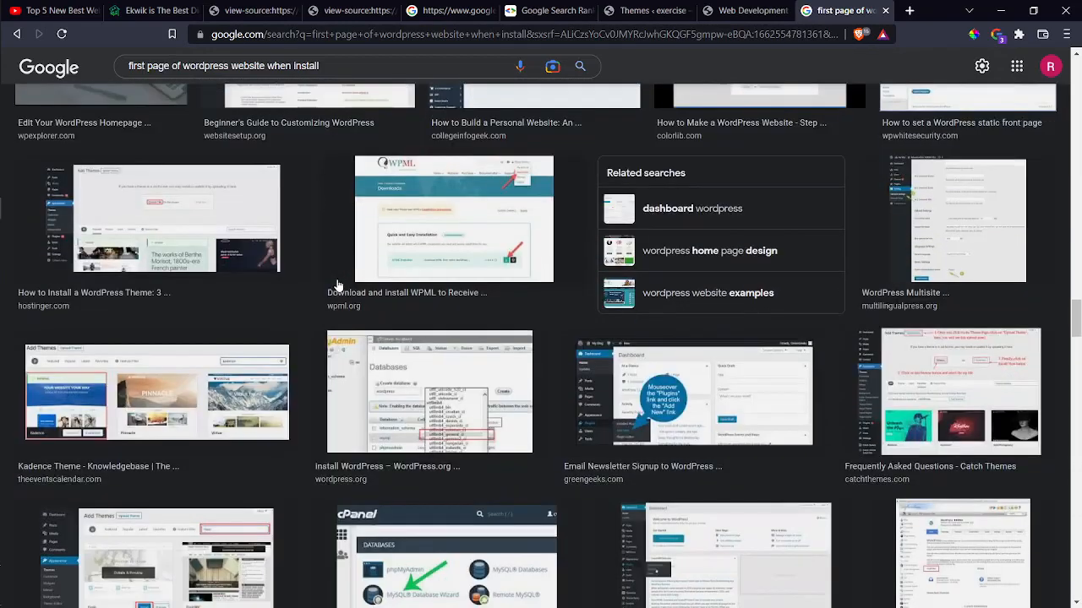
pyautogui.scroll(-4, 337, 286)
pyautogui.scroll(5, 336, 281)
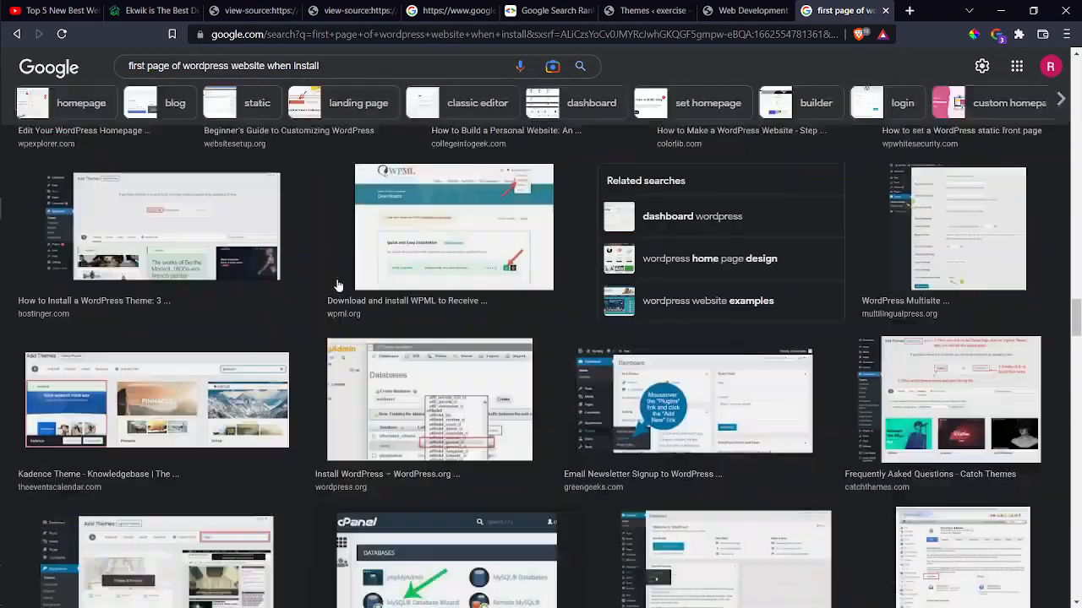
# Return to the browser tab showing the exercise site's front page.
pyautogui.hotkey('alt', 'Tab')
pyautogui.hotkey('alt', 'Tab')
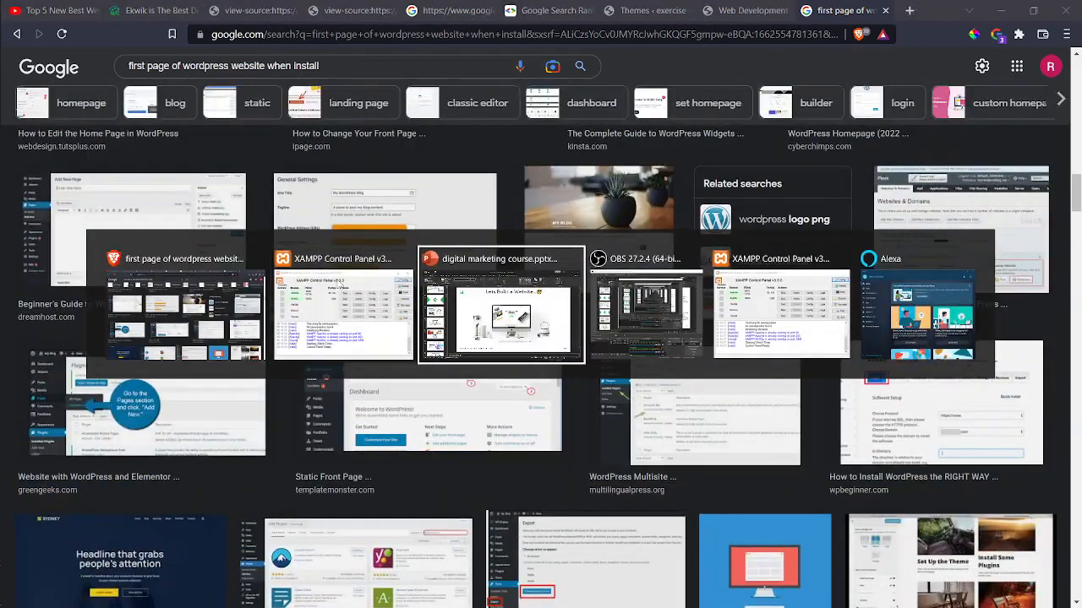
pyautogui.hotkey('alt', 'shift', 'Tab')
pyautogui.hotkey('alt', 'Tab')
pyautogui.hotkey('alt', 'shift', 'Tab')
pyautogui.hotkey('alt', 'shift', 'Tab')
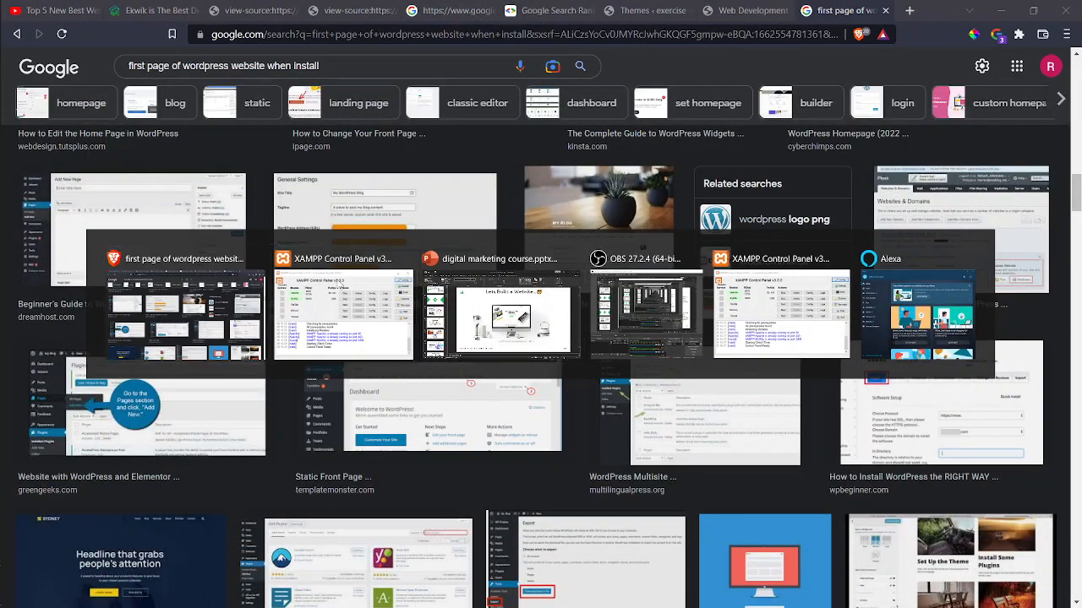
pyautogui.hotkey('ctrl', 'shift', 'Tab')
pyautogui.scroll(5, 376, 209)
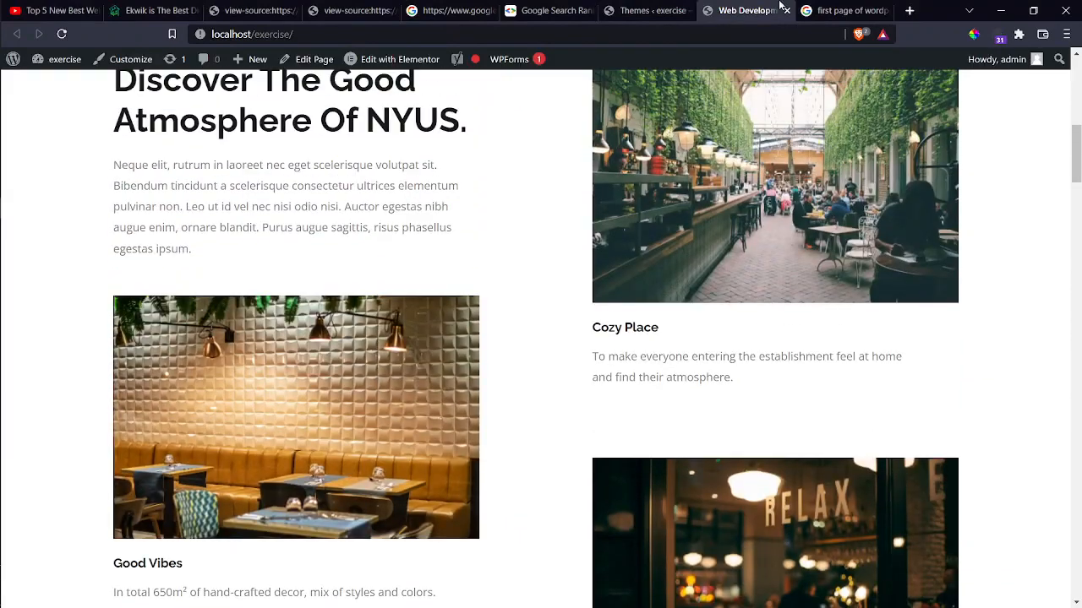
pyautogui.click(636, 10)
pyautogui.scroll(-2, 642, 264)
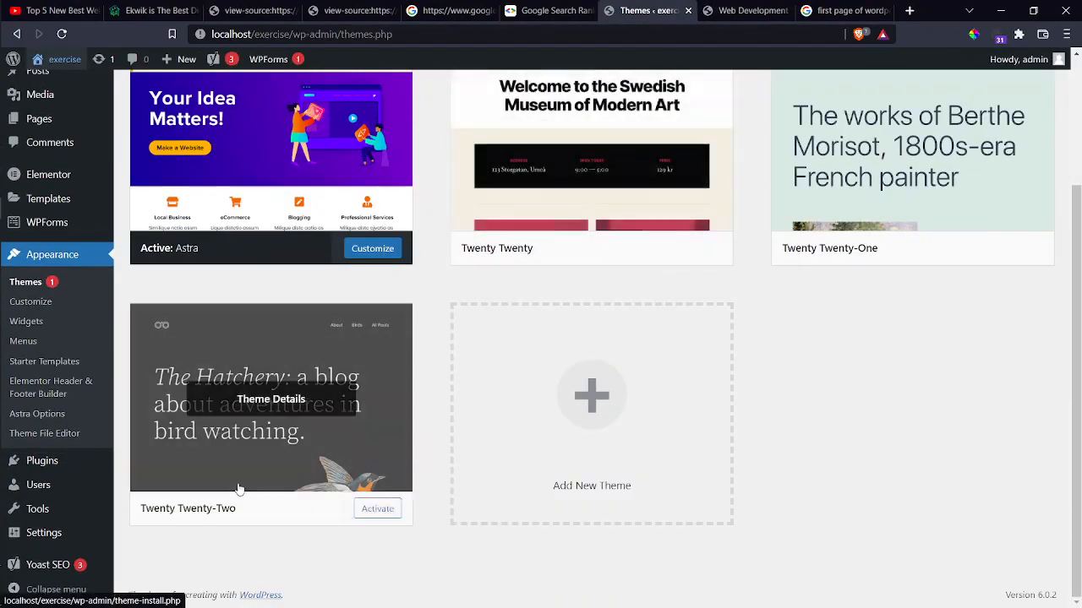
pyautogui.click(236, 489)
pyautogui.scroll(-1, 448, 391)
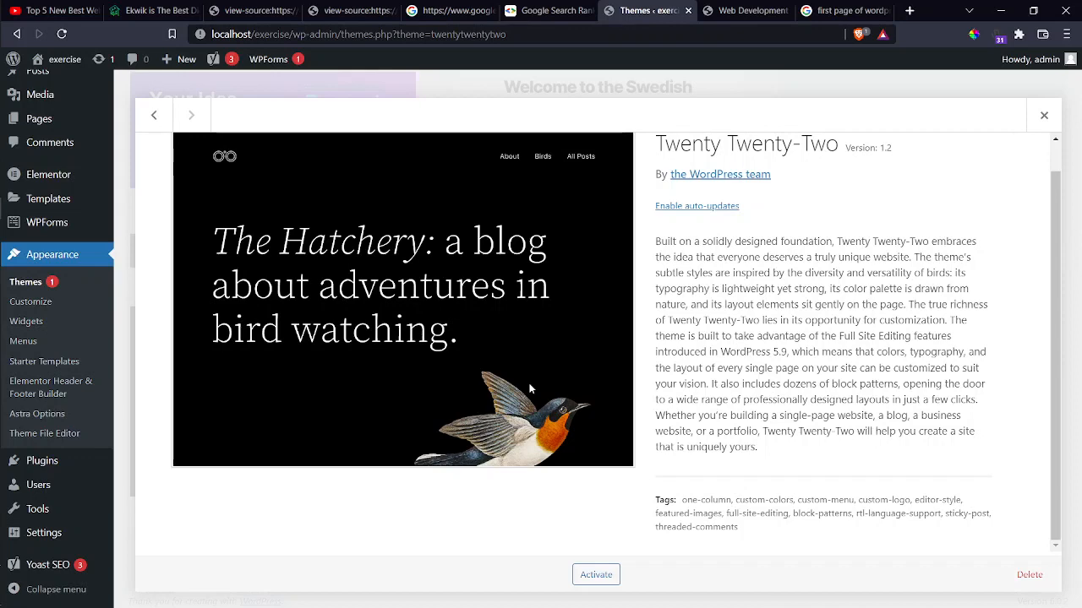
pyautogui.click(747, 10)
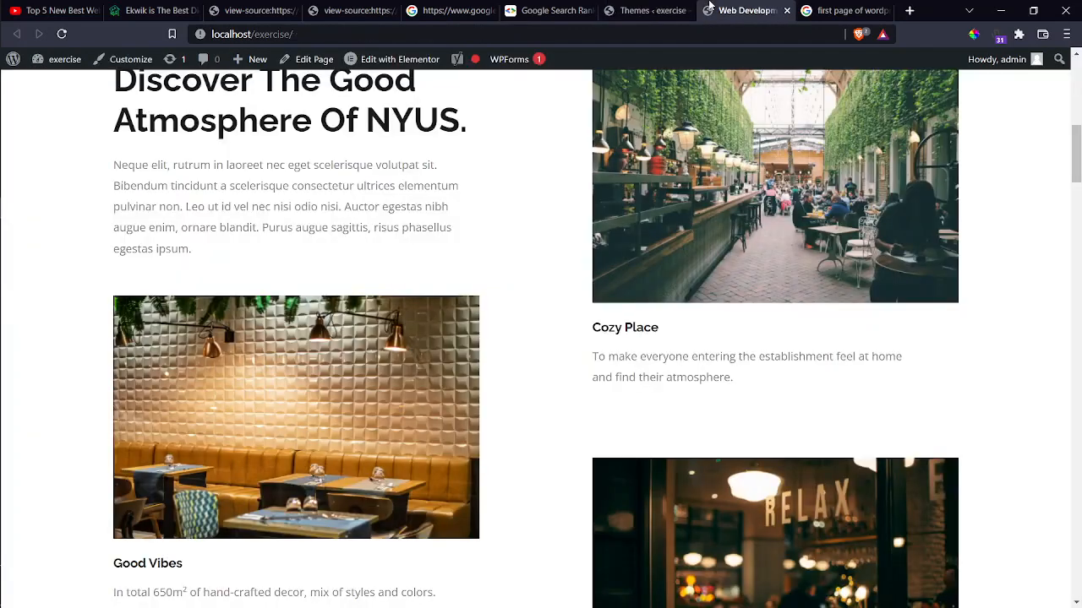
# Scroll the home page, then open the site's About Us page.
pyautogui.scroll(10, 636, 266)
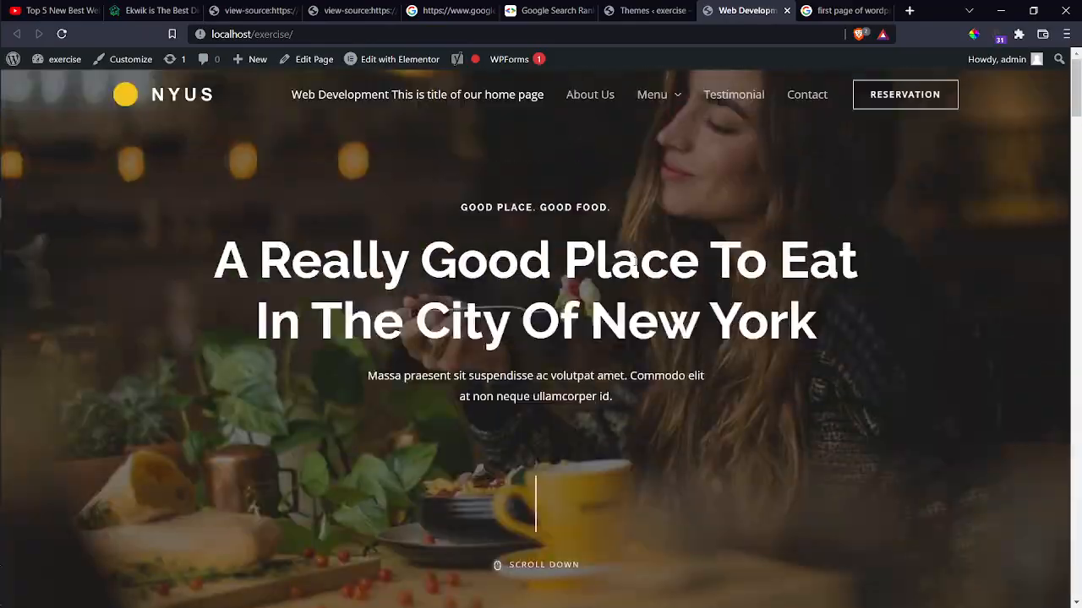
pyautogui.scroll(-20, 634, 261)
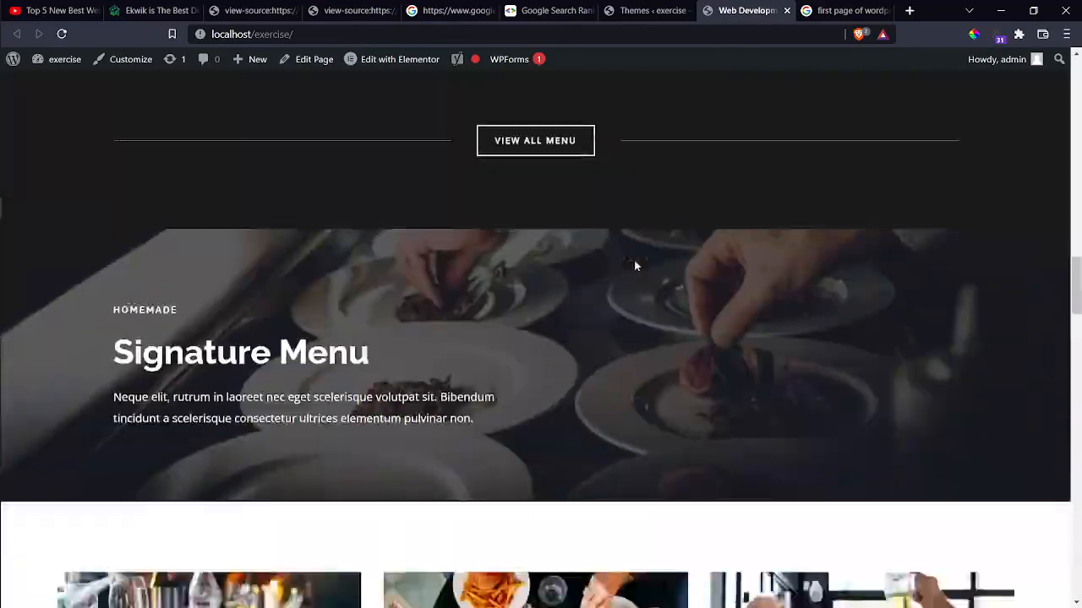
pyautogui.scroll(-6, 636, 264)
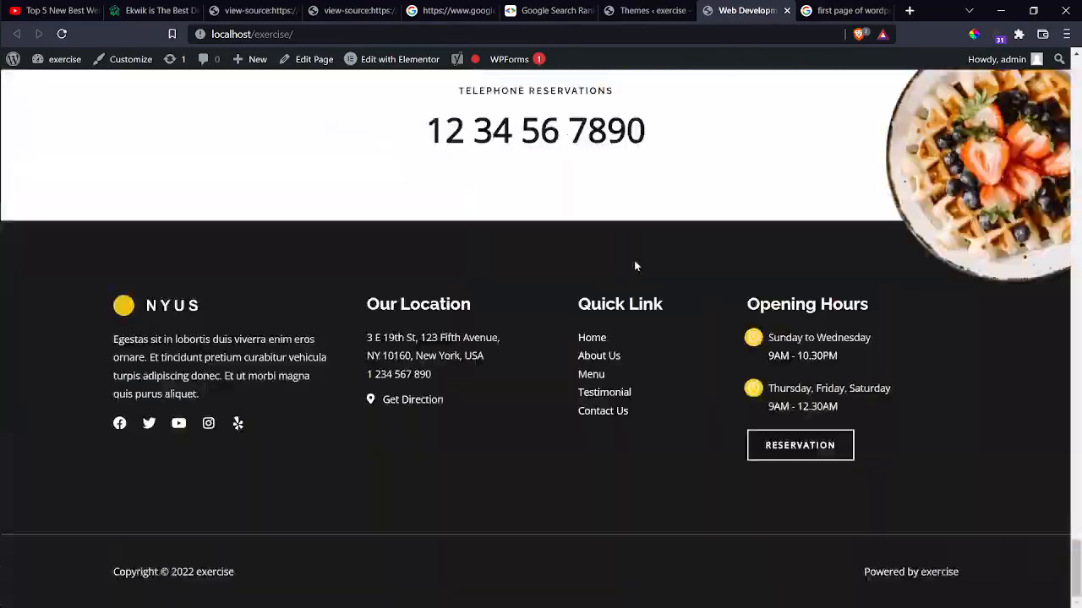
pyautogui.scroll(12, 634, 262)
pyautogui.scroll(8, 635, 265)
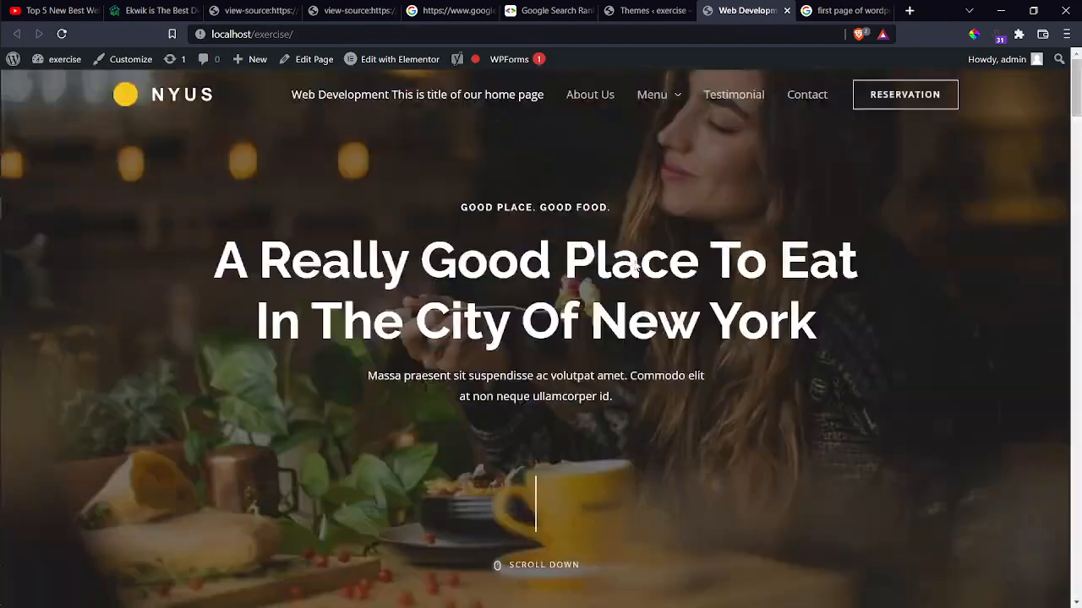
pyautogui.click(603, 103)
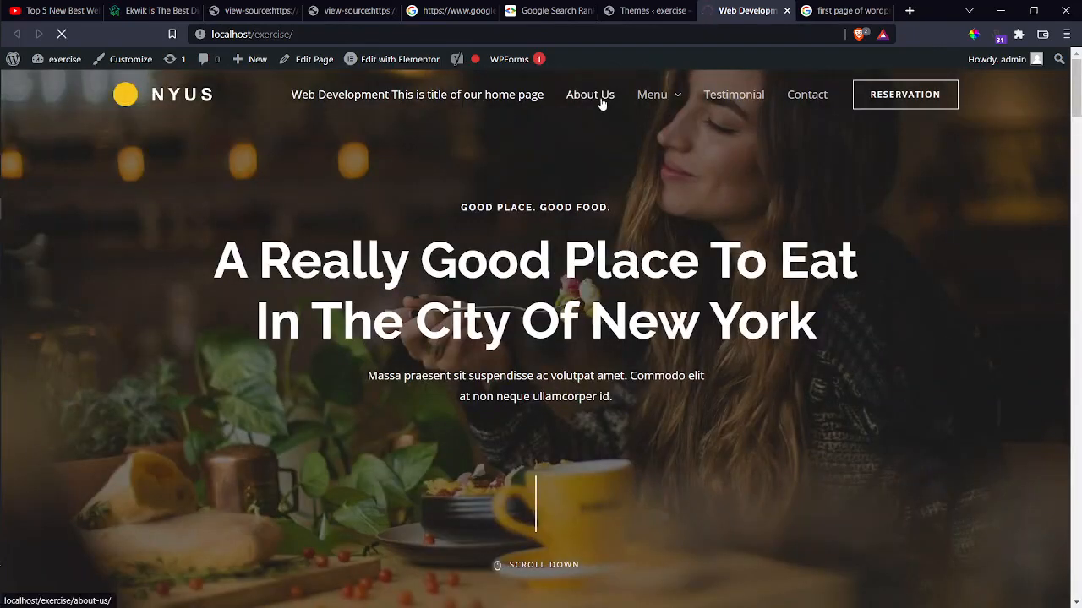
# Scroll through About Us, then go back to the site's home page.
pyautogui.scroll(-5, 600, 186)
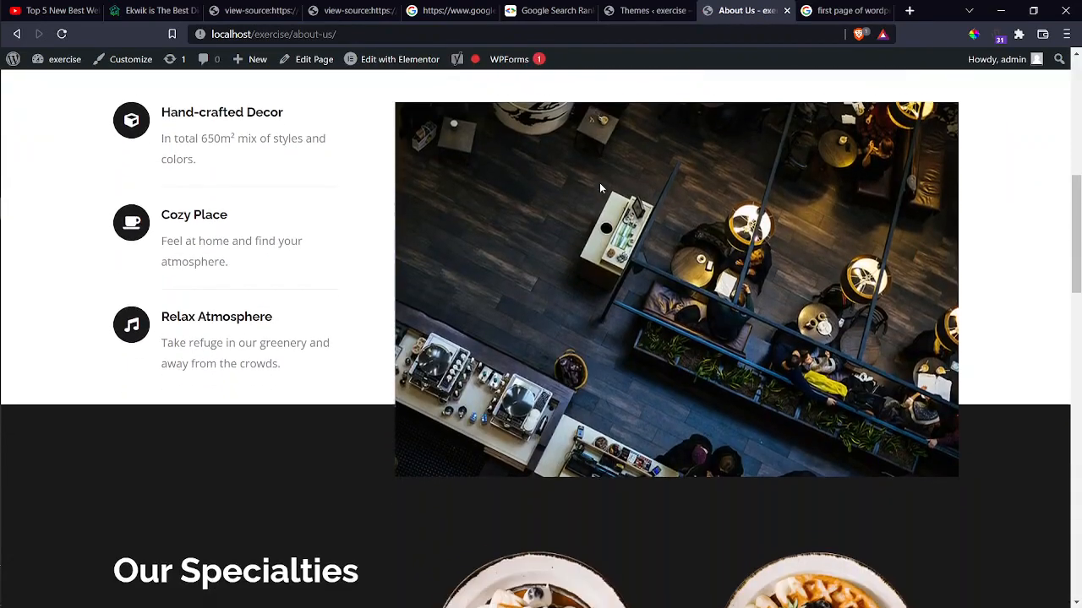
pyautogui.scroll(-10, 600, 183)
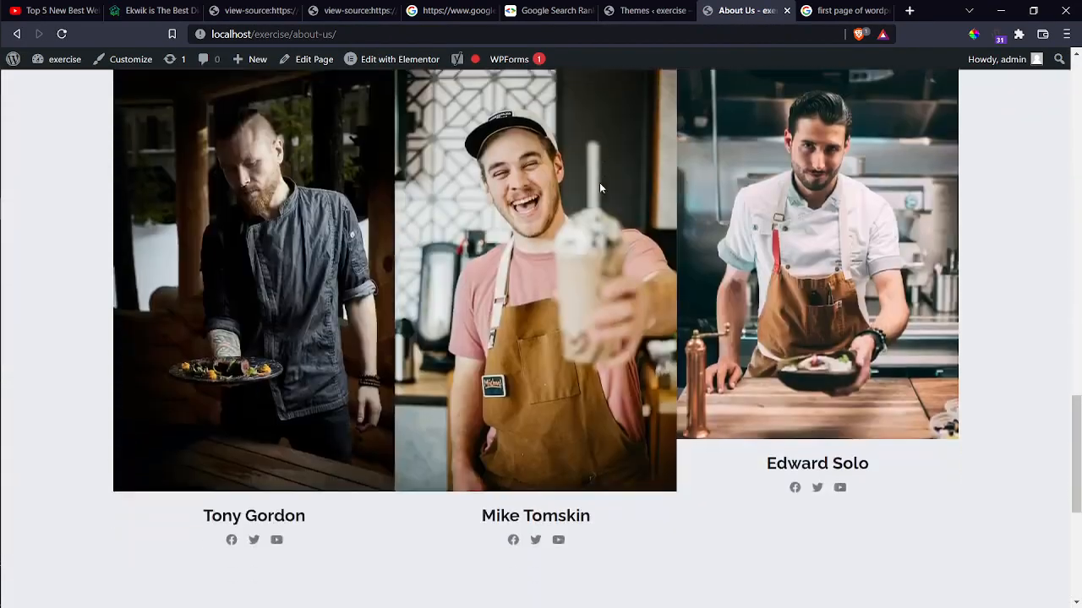
pyautogui.scroll(-5, 599, 182)
pyautogui.scroll(15, 599, 186)
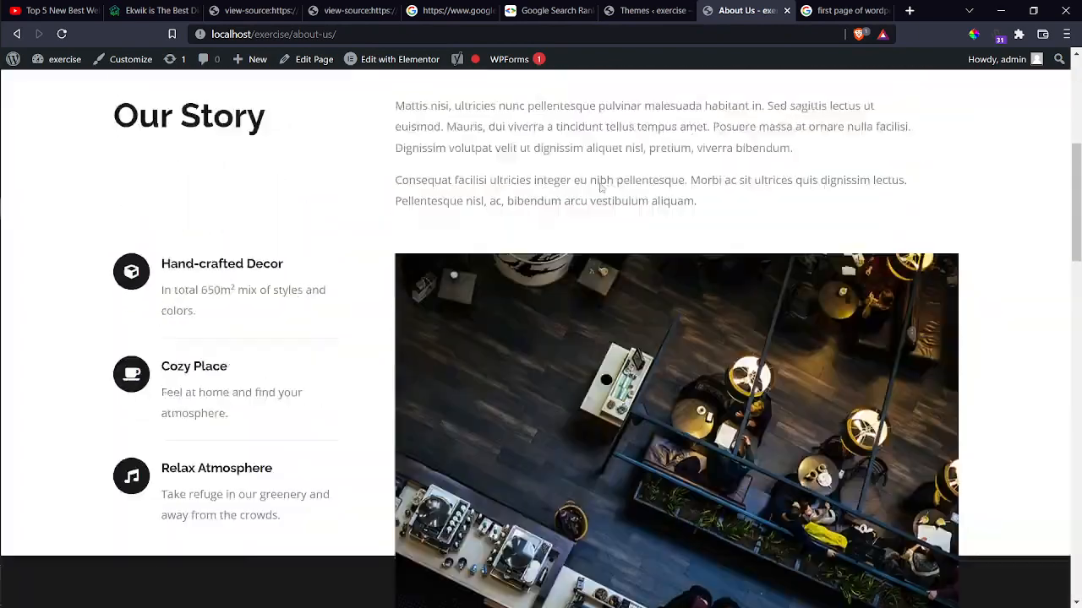
pyautogui.scroll(5, 601, 187)
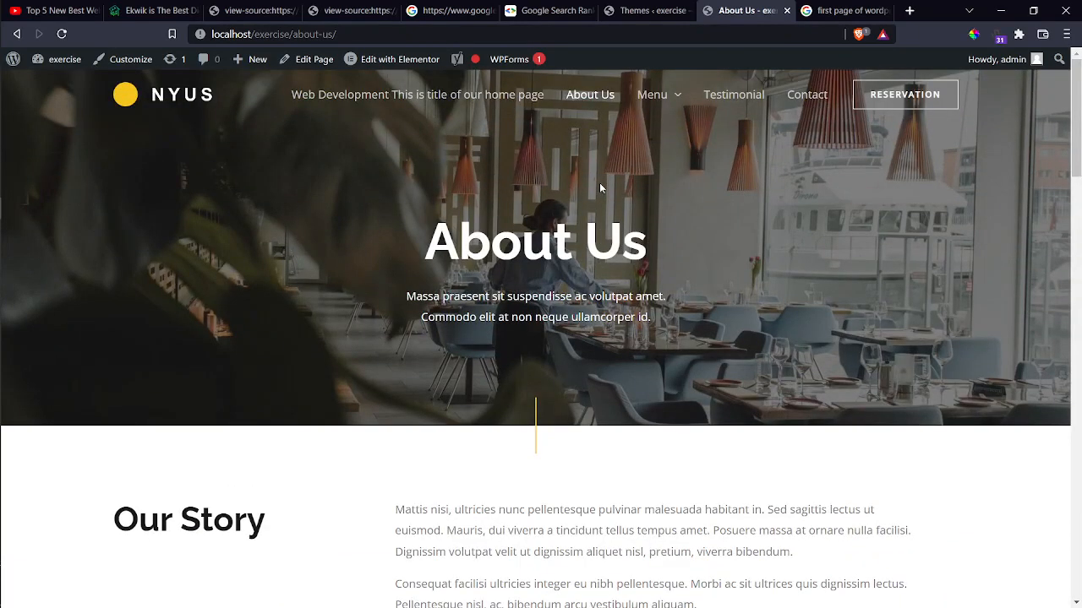
pyautogui.click(361, 106)
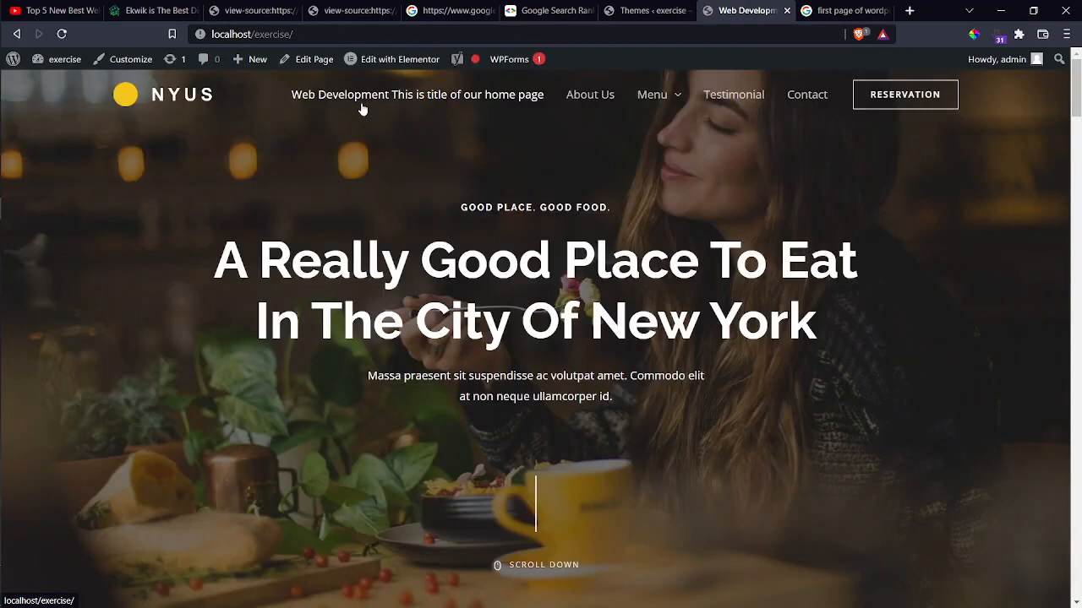
# Browse the home page, then switch to the Themes tab with Twenty Twenty-Two version 1.2 details.
pyautogui.scroll(-1, 369, 205)
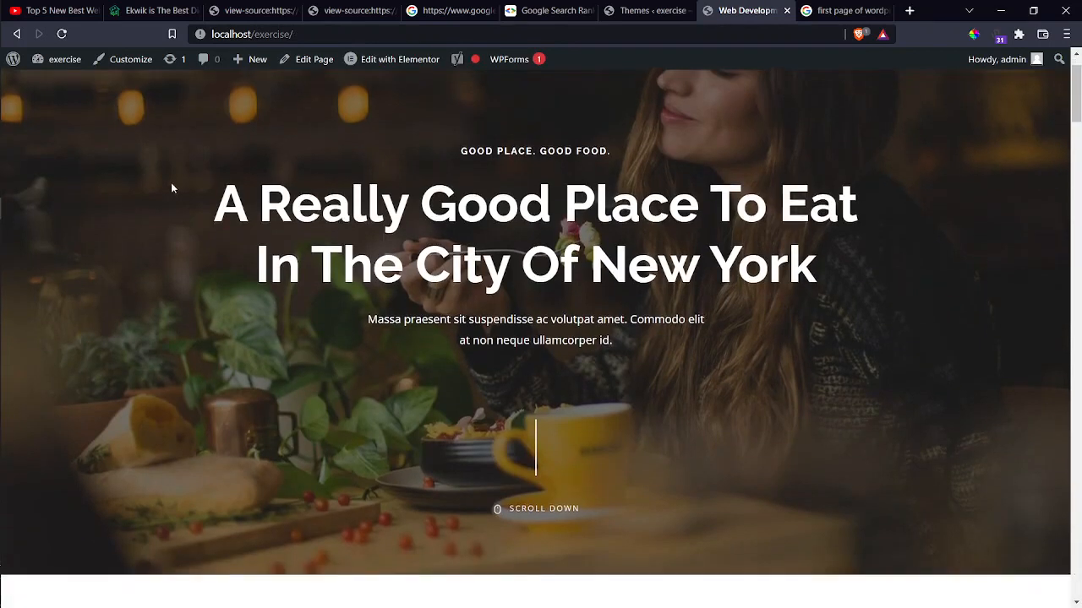
pyautogui.moveTo(172, 188); pyautogui.dragTo(818, 270)
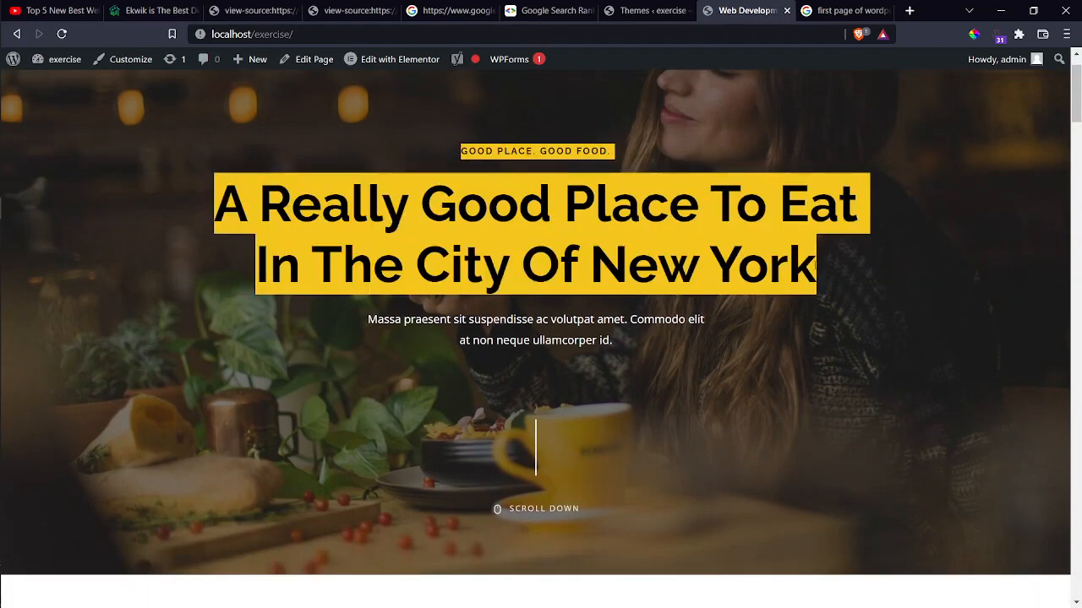
pyautogui.scroll(-2, 817, 267)
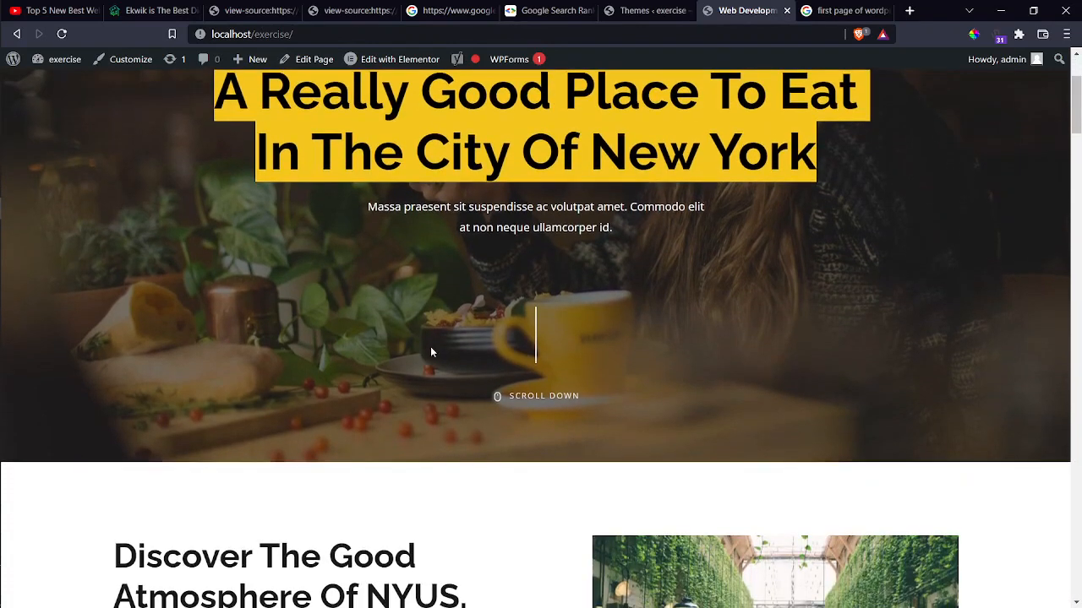
pyautogui.click(306, 307)
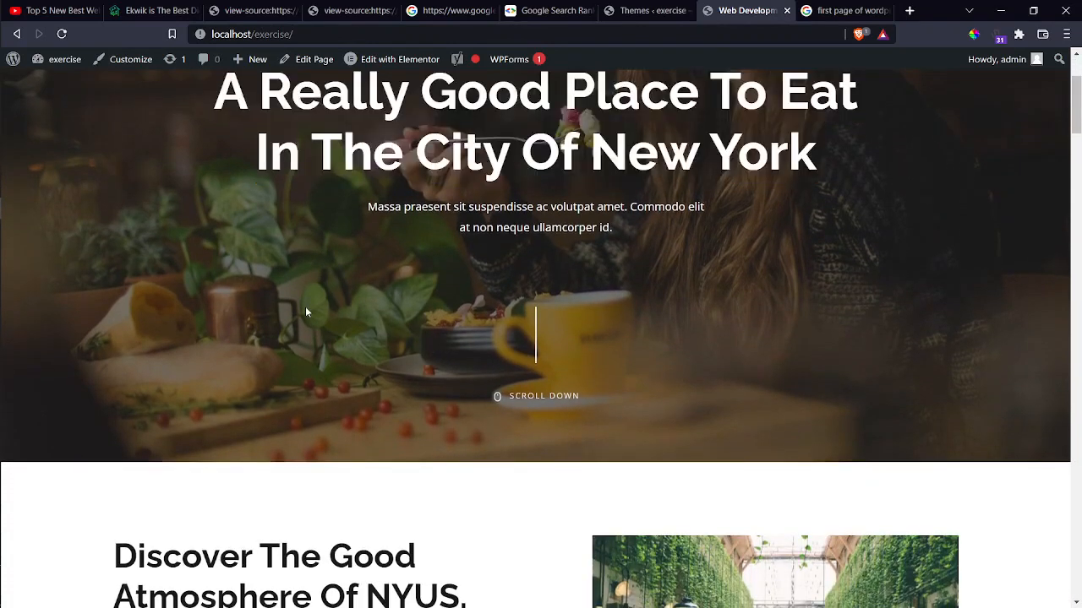
pyautogui.scroll(-2, 306, 311)
pyautogui.scroll(5, 306, 312)
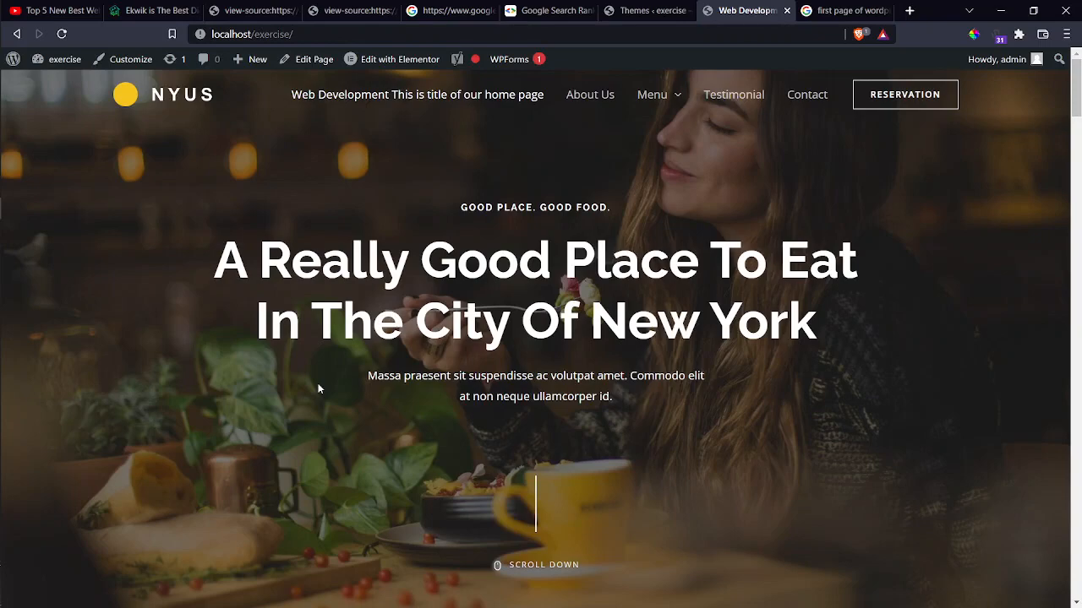
pyautogui.scroll(-5, 333, 476)
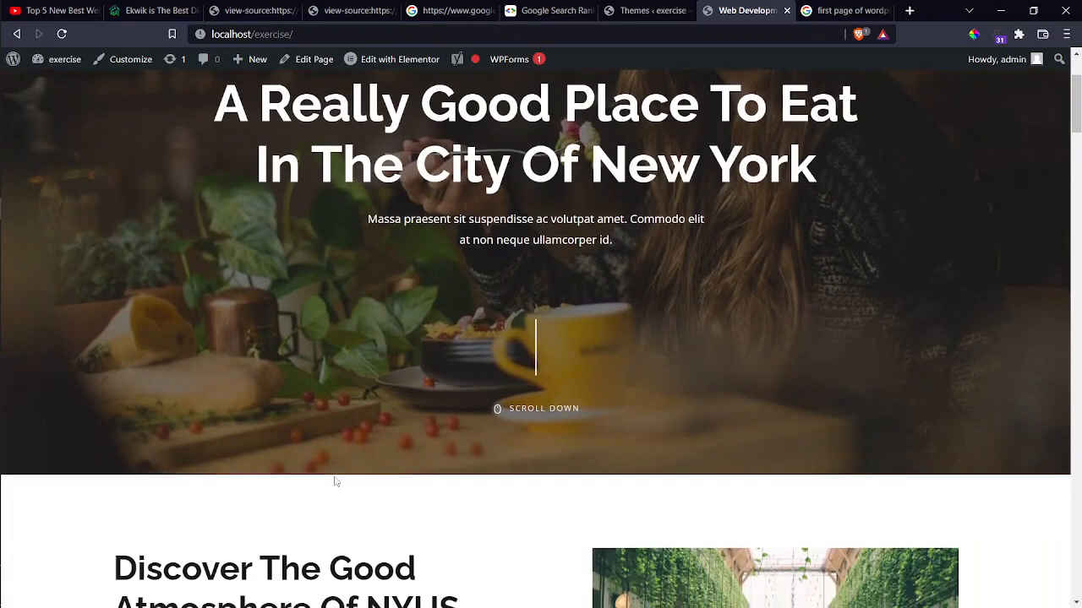
pyautogui.scroll(-10, 336, 482)
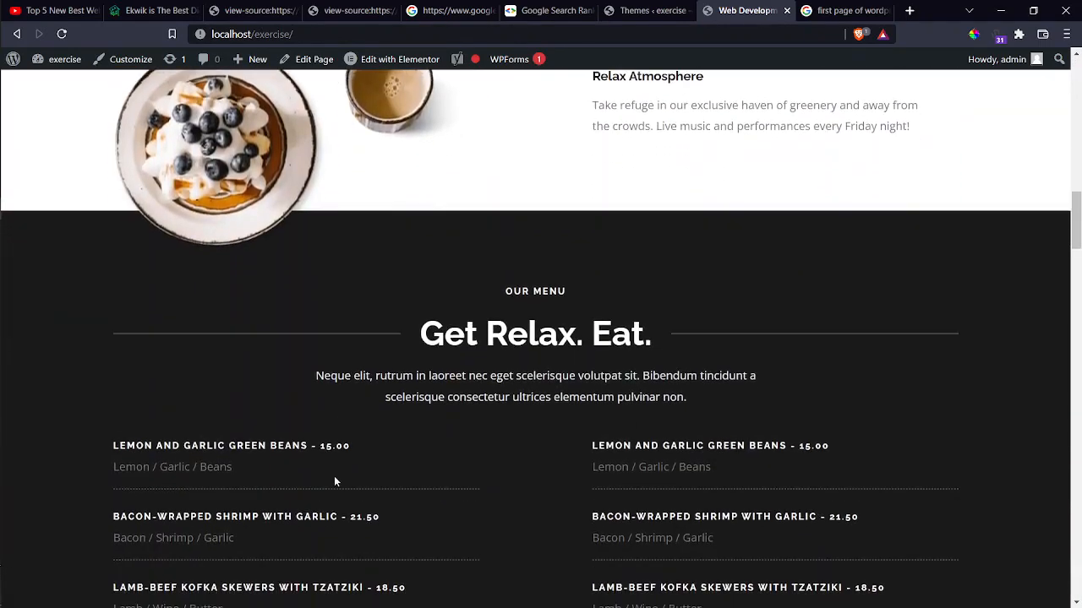
pyautogui.click(646, 10)
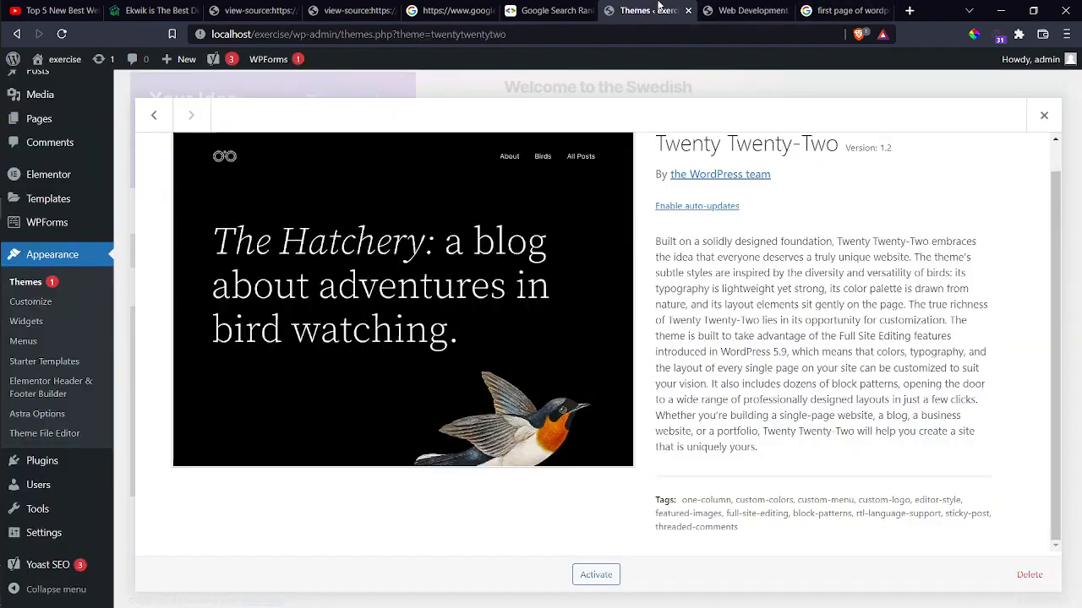
pyautogui.scroll(1, 203, 265)
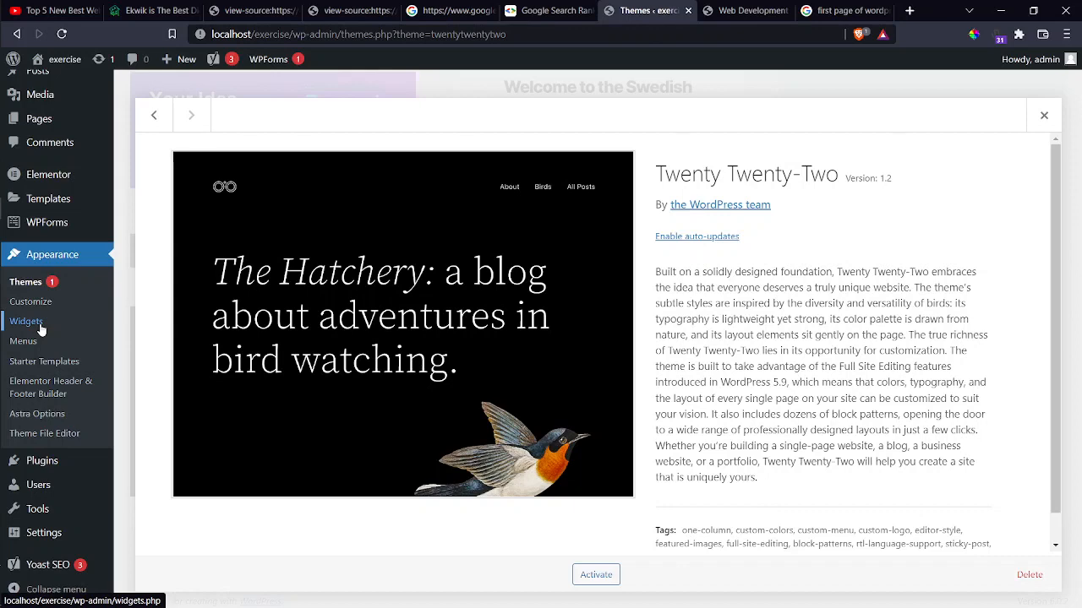
pyautogui.hotkey('alt', 'Tab')
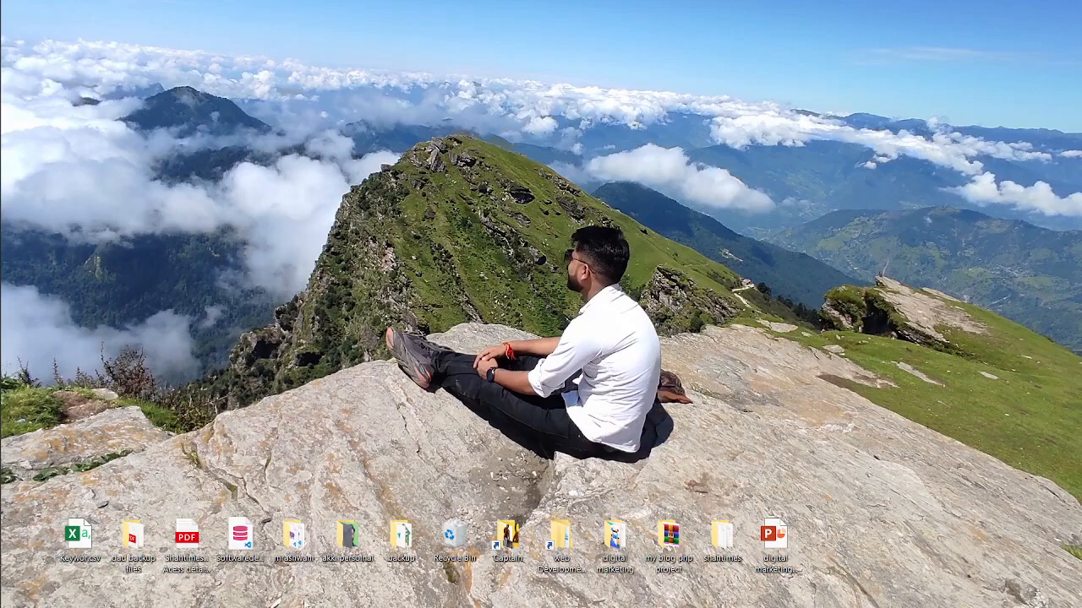
# In C:\xampp\htdocs\wordpress, extract wordpress-6.0.zip into the same folder.
pyautogui.doubleClick(508, 541)
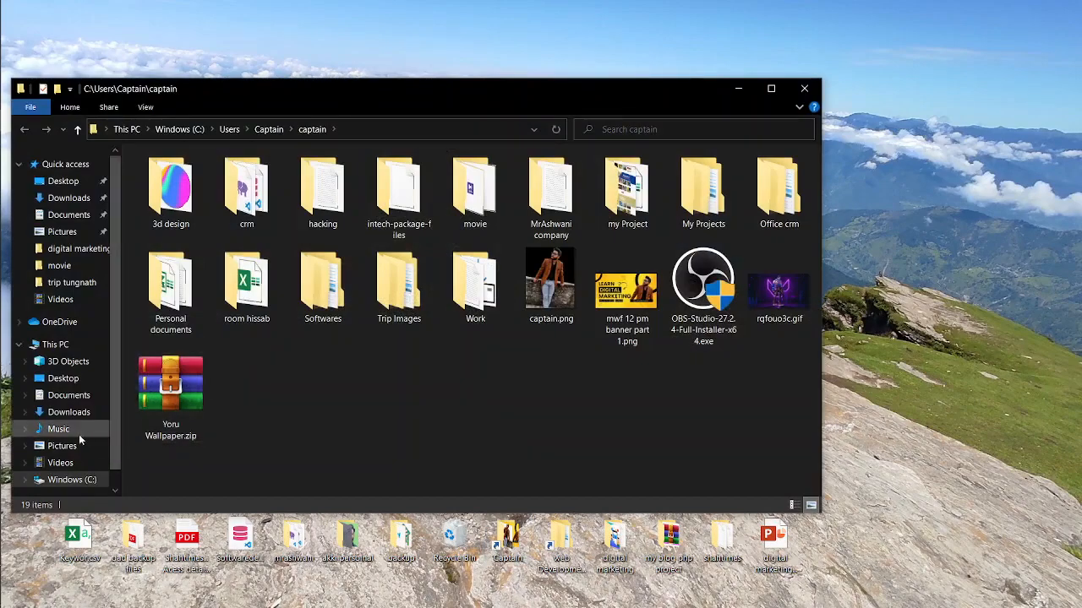
pyautogui.scroll(-2, 75, 439)
pyautogui.click(73, 452)
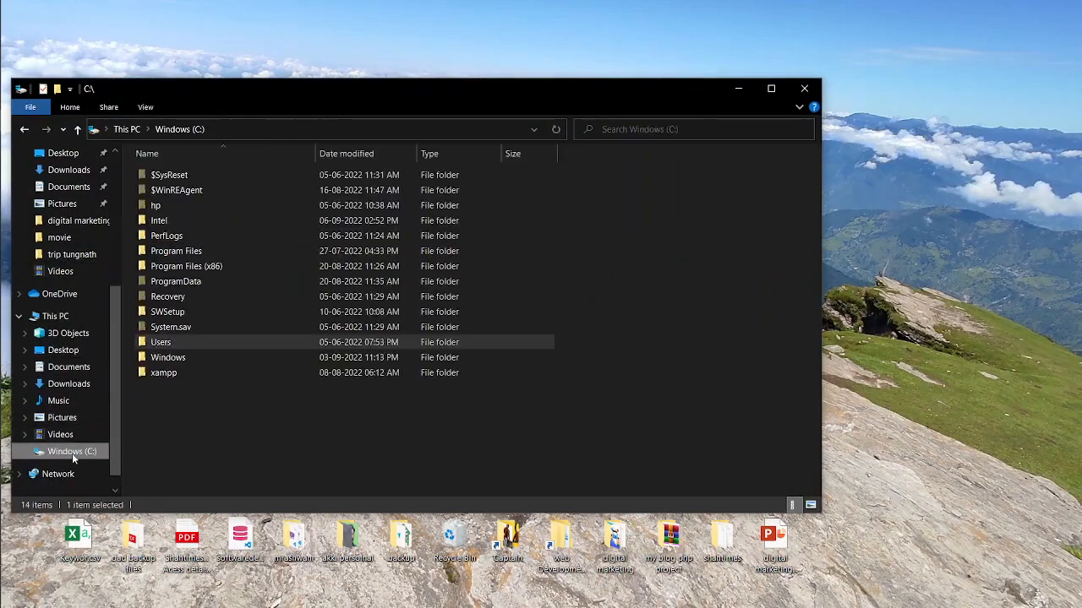
pyautogui.doubleClick(161, 373)
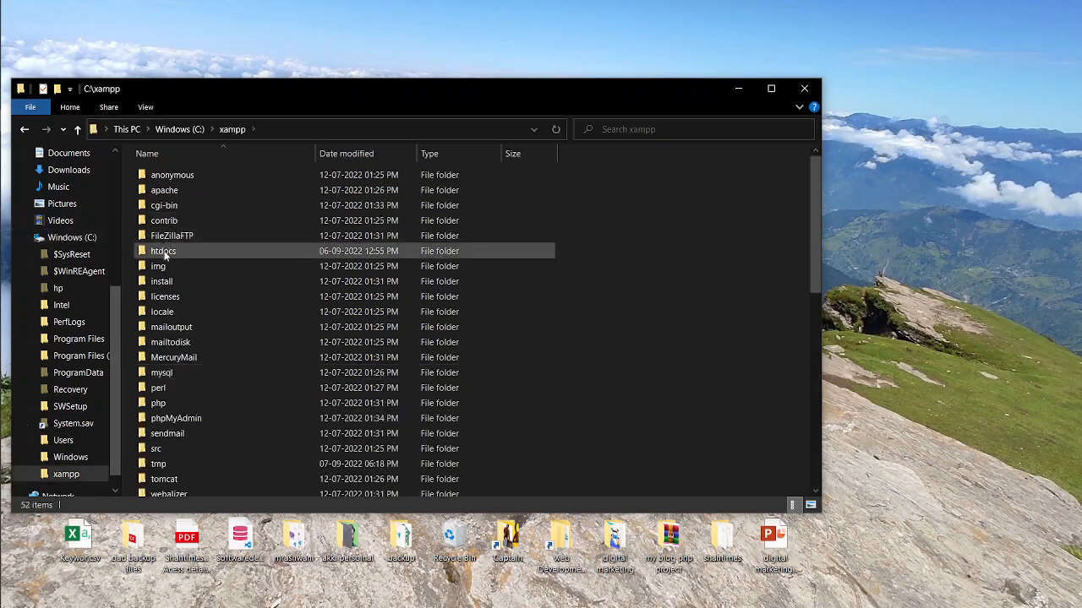
pyautogui.doubleClick(164, 251)
pyautogui.scroll(-2, 450, 427)
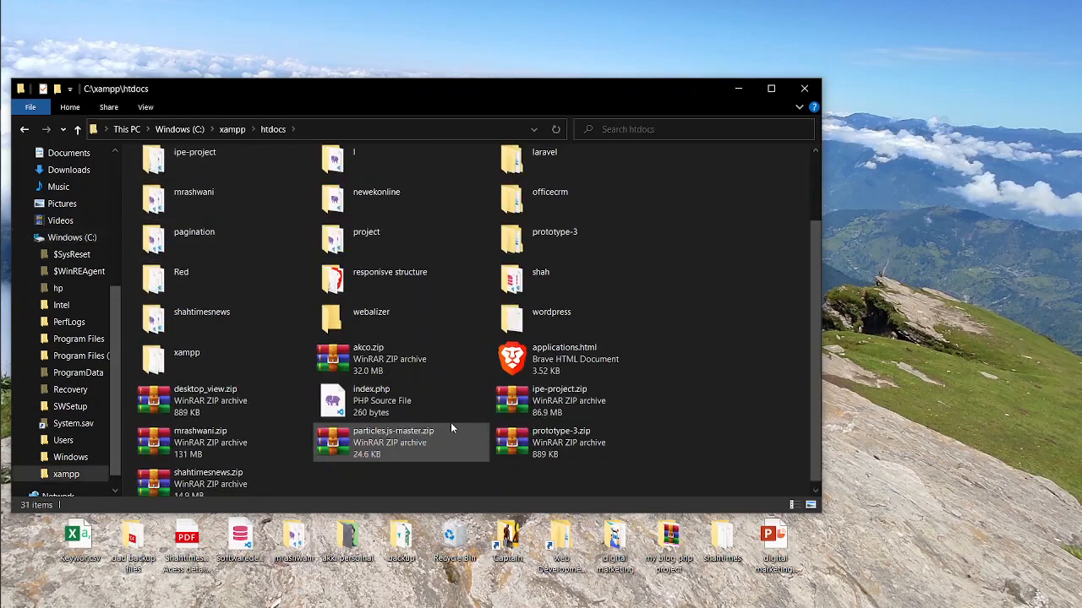
pyautogui.doubleClick(545, 313)
pyautogui.click(176, 191)
pyautogui.rightClick(176, 191)
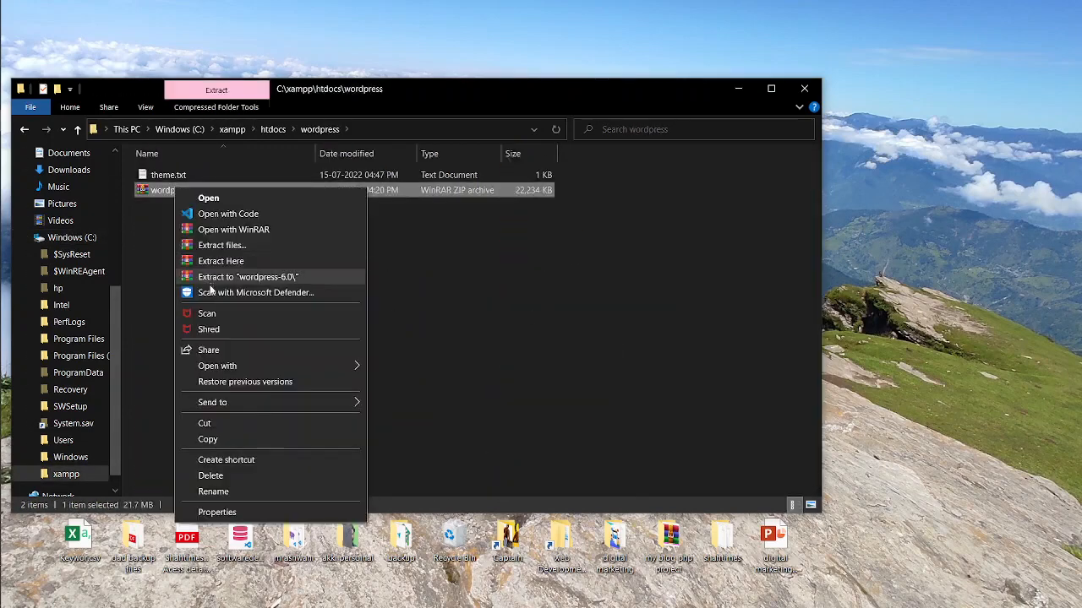
pyautogui.click(229, 263)
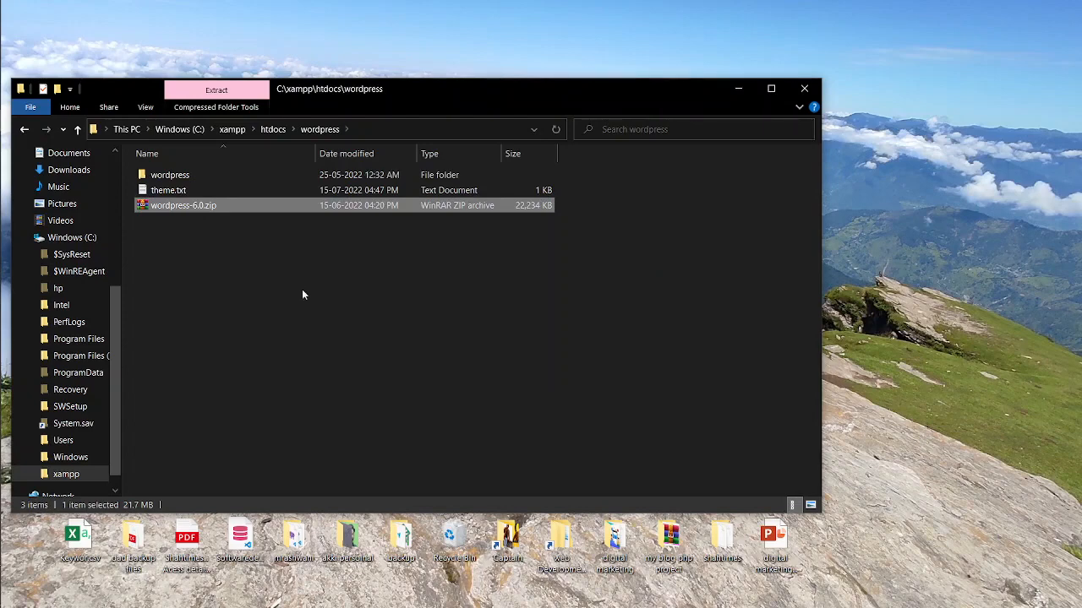
# Rename the extracted folder to newsite and place it directly in htdocs.
pyautogui.click(174, 179)
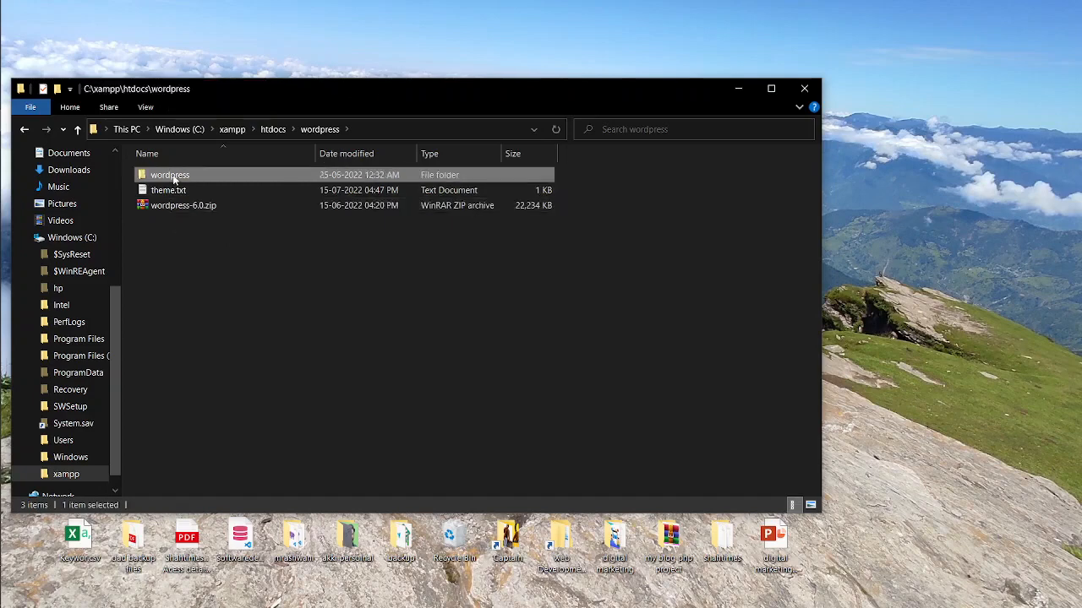
pyautogui.click(174, 177)
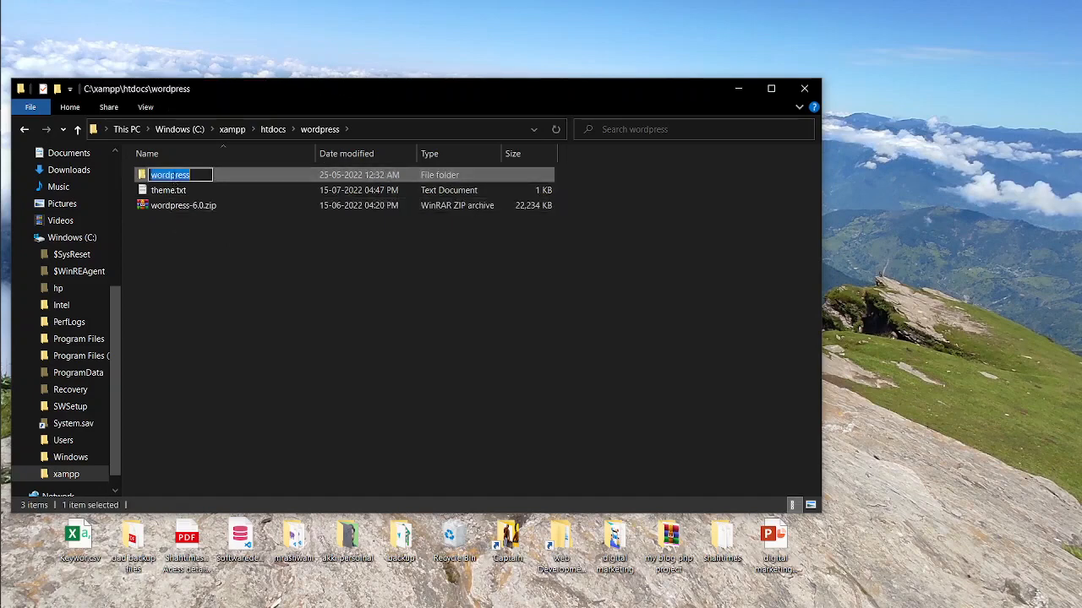
pyautogui.press('BackSpace')
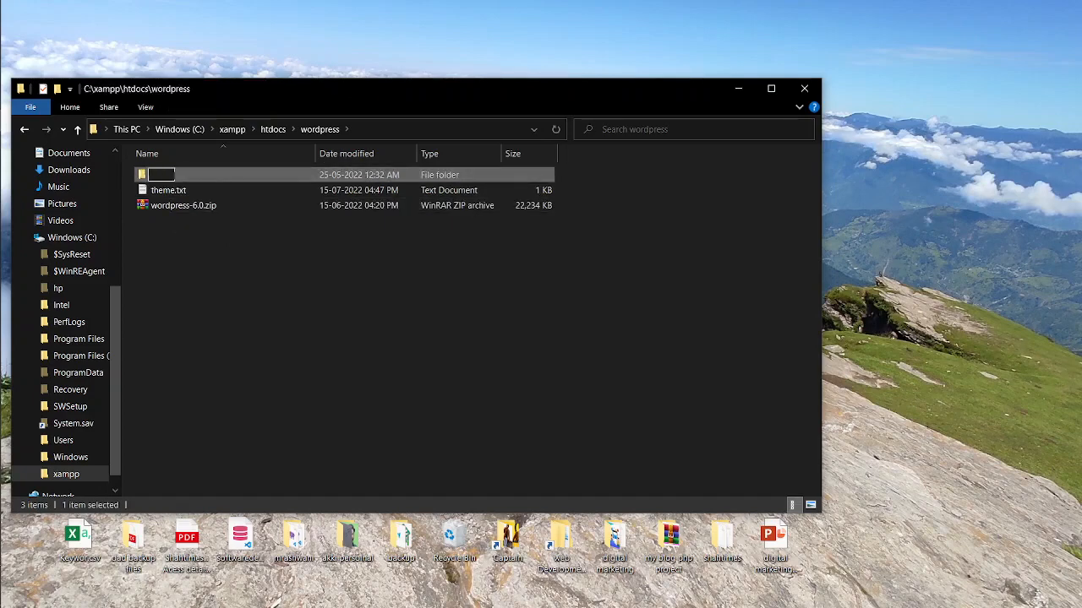
pyautogui.write('newsite')
pyautogui.press('Return')
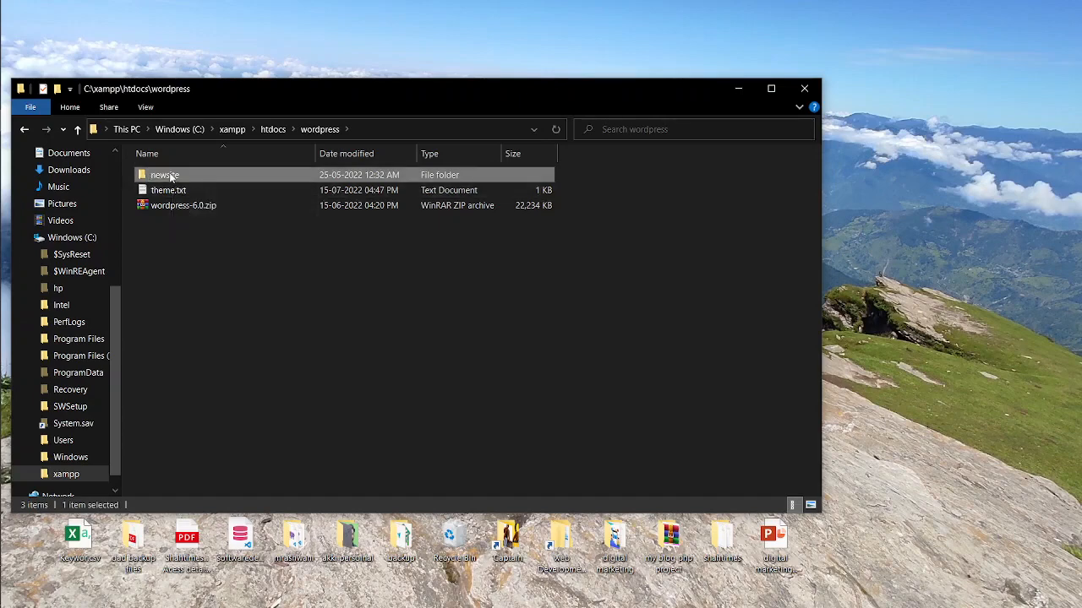
pyautogui.click(171, 176)
pyautogui.click(182, 247)
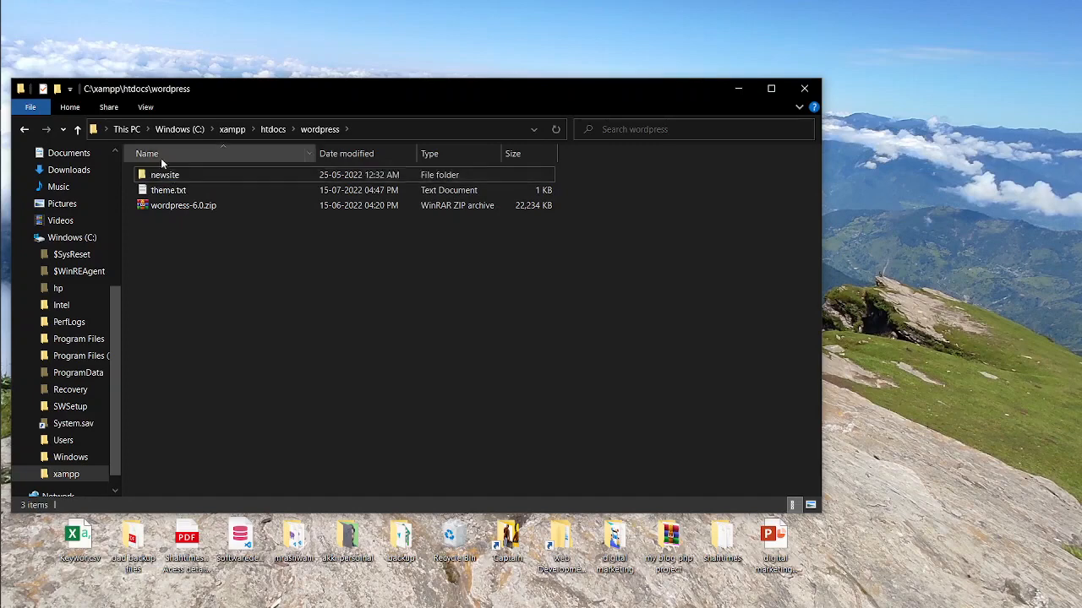
pyautogui.click(166, 180)
pyautogui.hotkey('alt', 'Up')
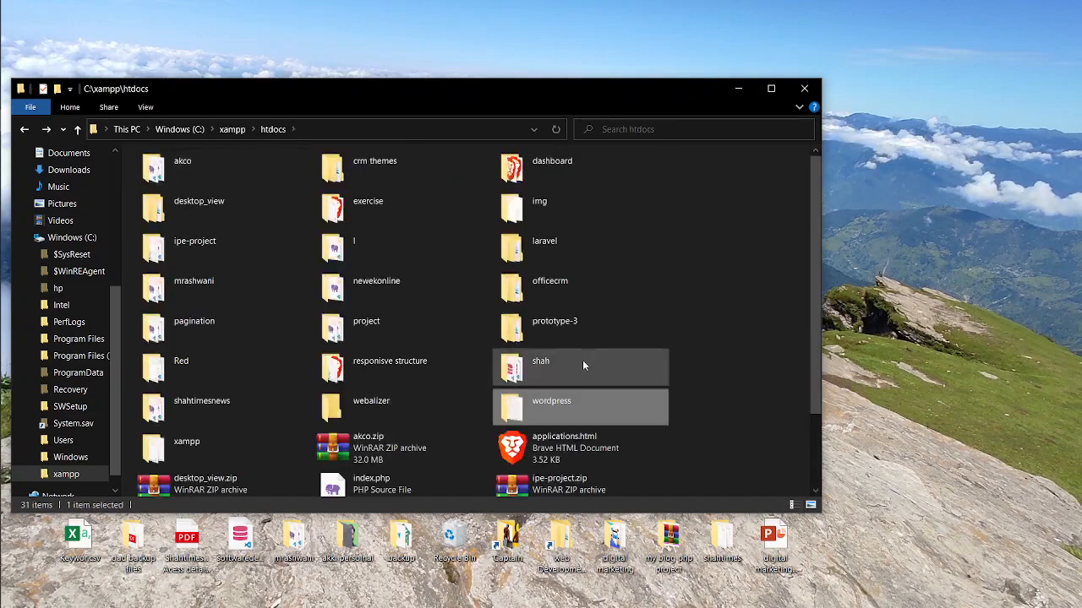
pyautogui.hotkey('ctrl', 'v')
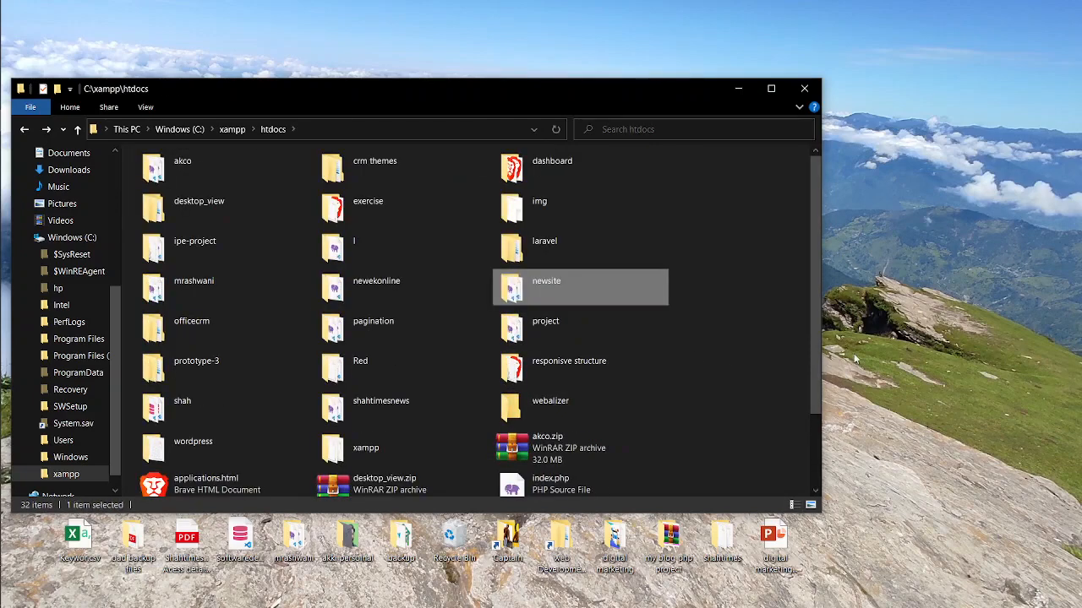
pyautogui.hotkey('alt', 'Tab')
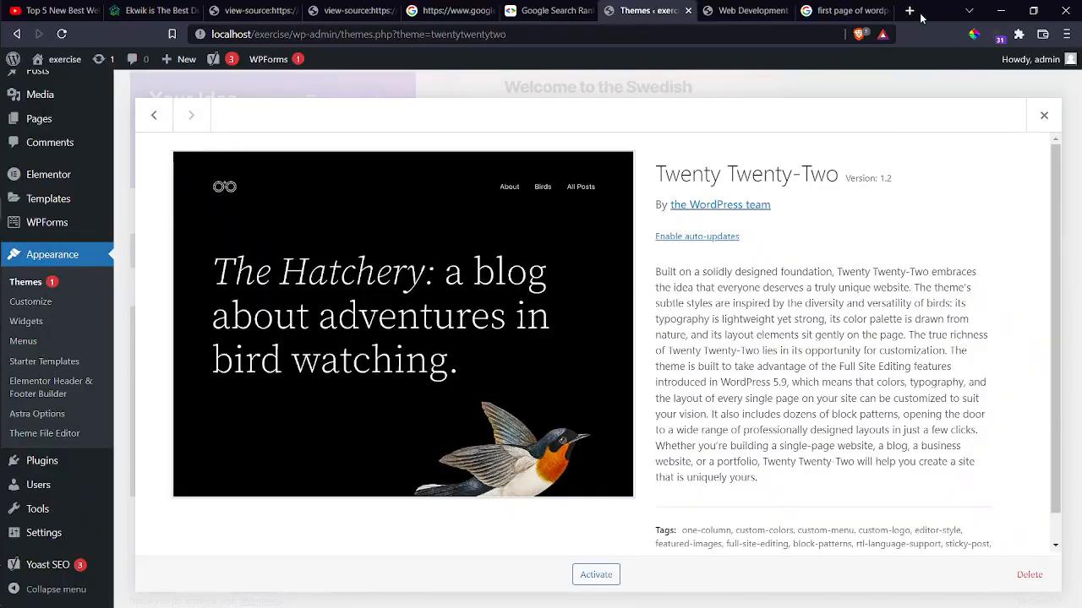
# Load localhost/newsite in a new browser tab.
pyautogui.click(910, 10)
pyautogui.write('loc')
pyautogui.press('BackSpace')
pyautogui.press('BackSpace')
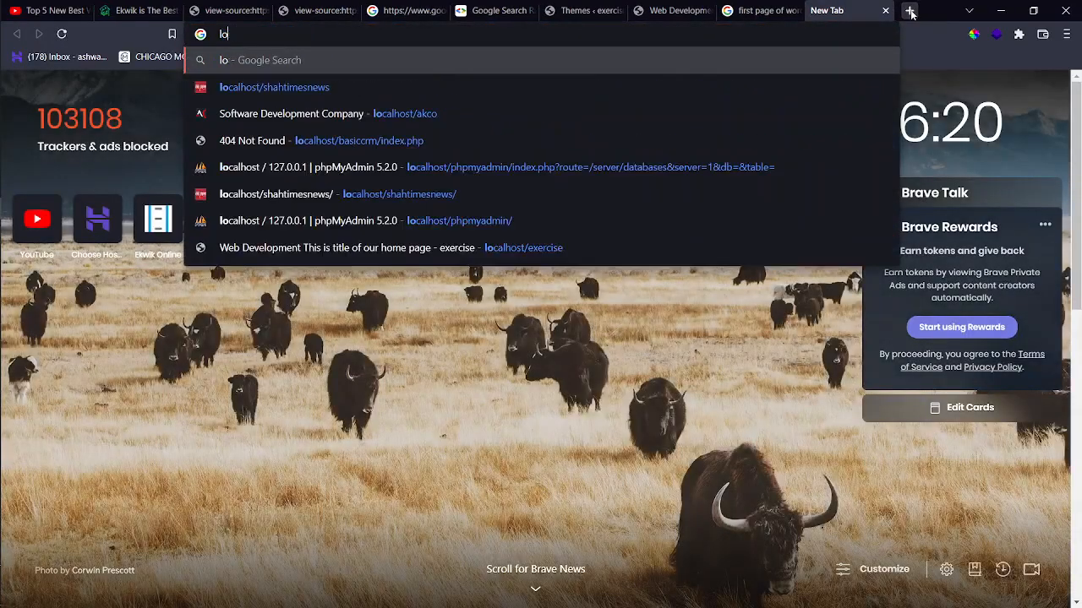
pyautogui.write('c')
pyautogui.press('BackSpace')
pyautogui.write('oc')
pyautogui.press('BackSpace')
pyautogui.press('BackSpace')
pyautogui.press('BackSpace')
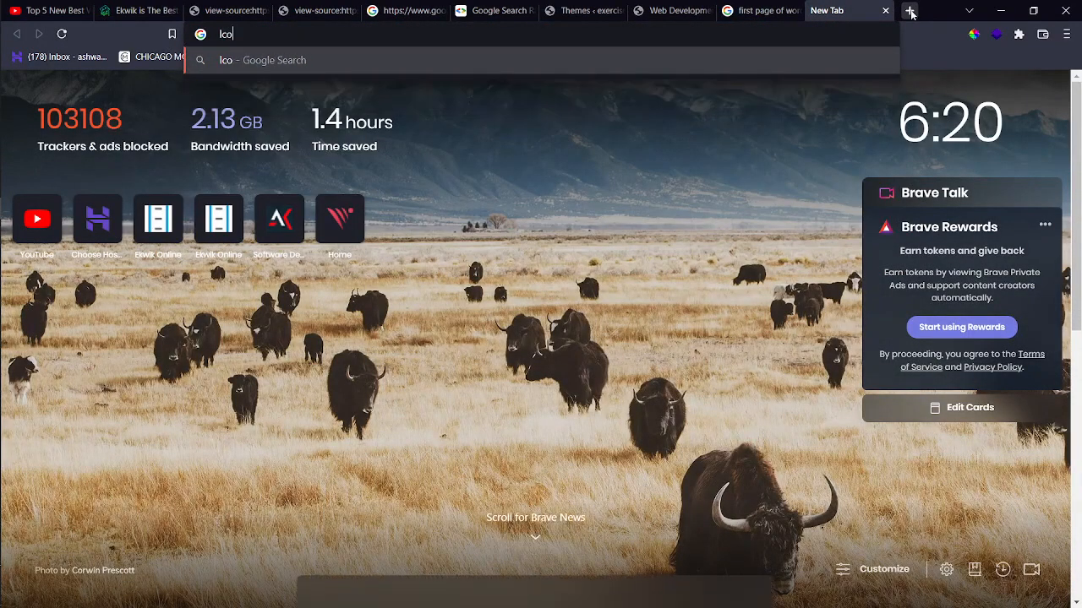
pyautogui.press('Down')
pyautogui.write('localhost/sh')
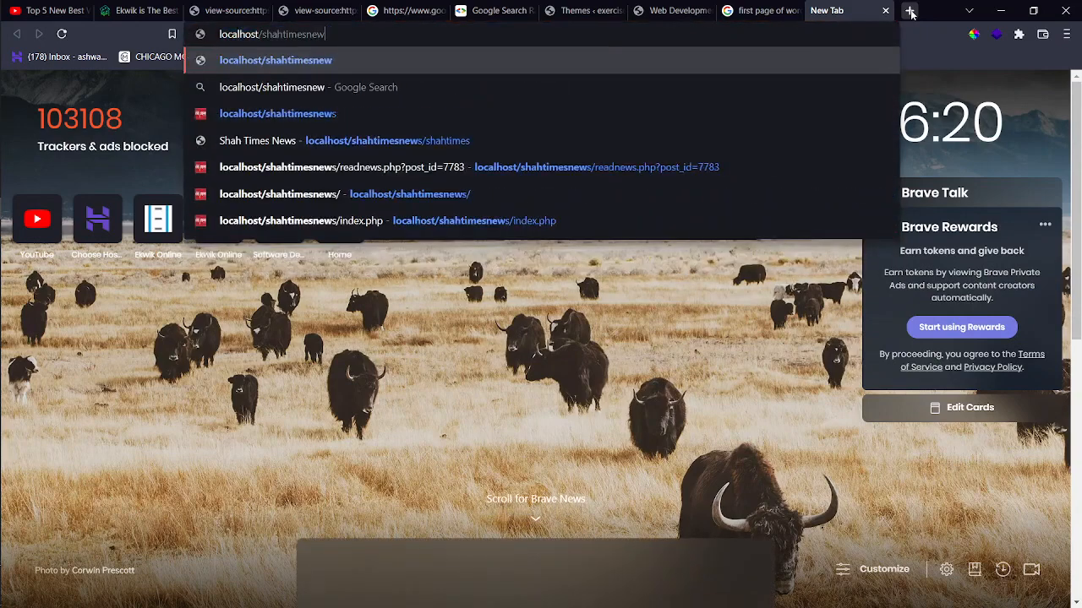
pyautogui.press('BackSpace')
pyautogui.press('BackSpace')
pyautogui.press('BackSpace')
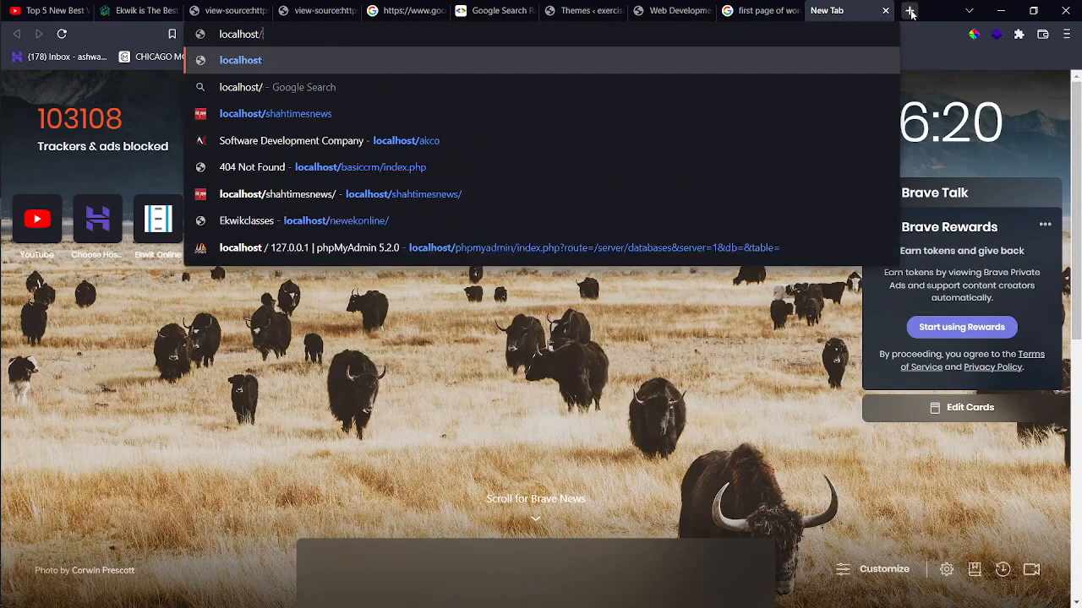
pyautogui.write('news')
pyautogui.press('BackSpace')
pyautogui.write('ite')
pyautogui.press('Return')
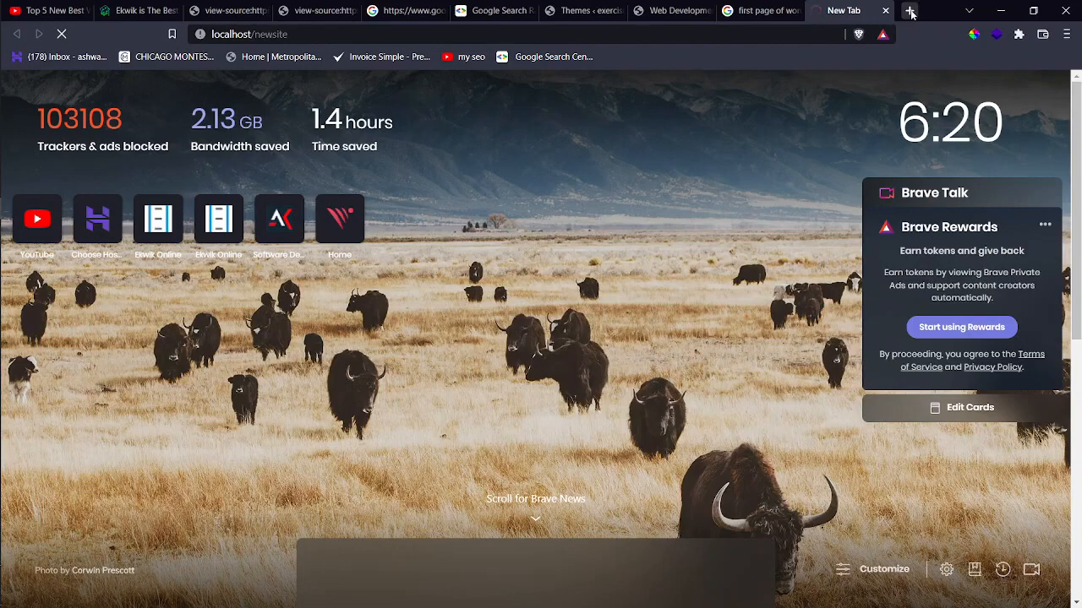
# Open phpMyAdmin from XAMPP and advance the WordPress setup in English to the database step.
pyautogui.hotkey('alt', 'Tab')
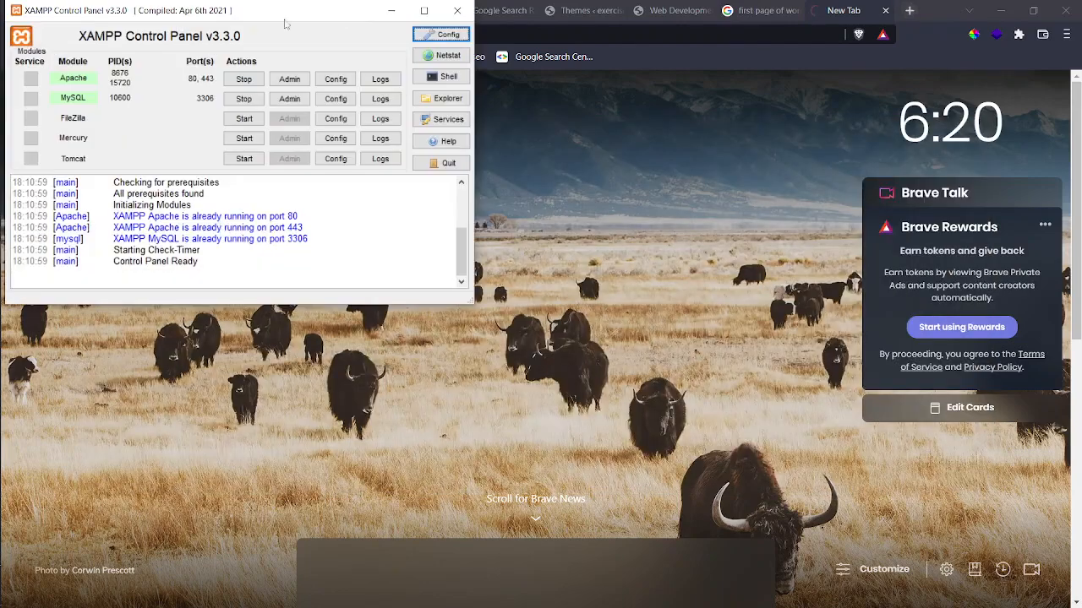
pyautogui.click(289, 98)
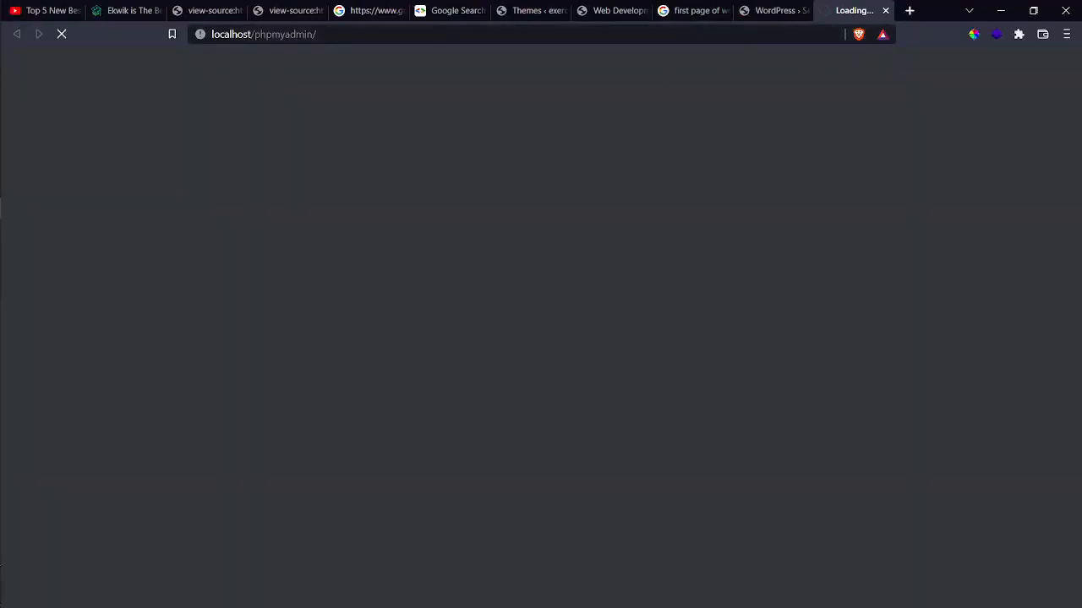
pyautogui.click(761, 11)
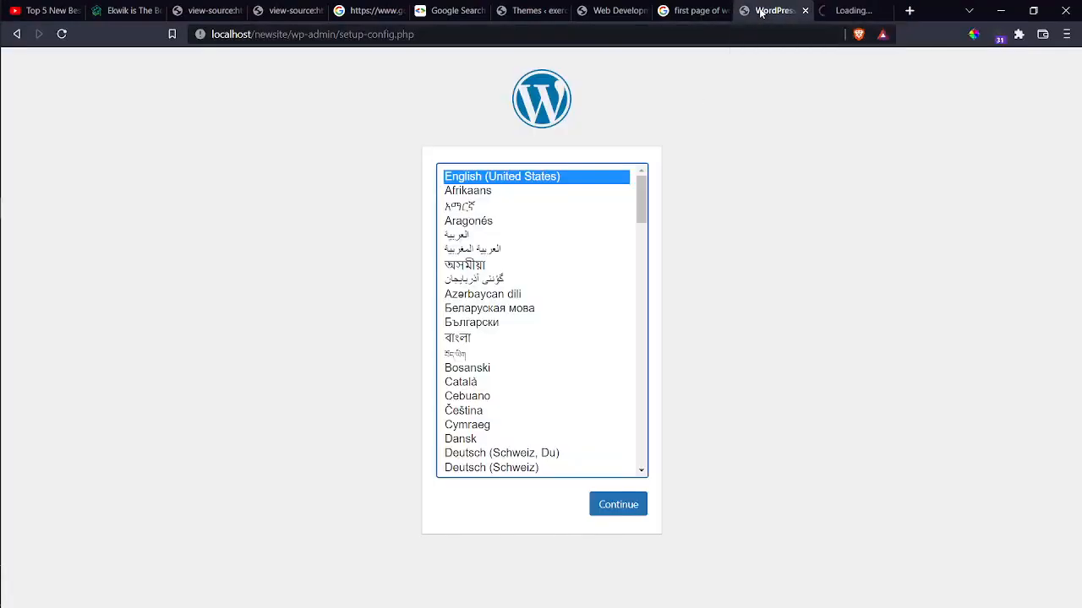
pyautogui.click(630, 507)
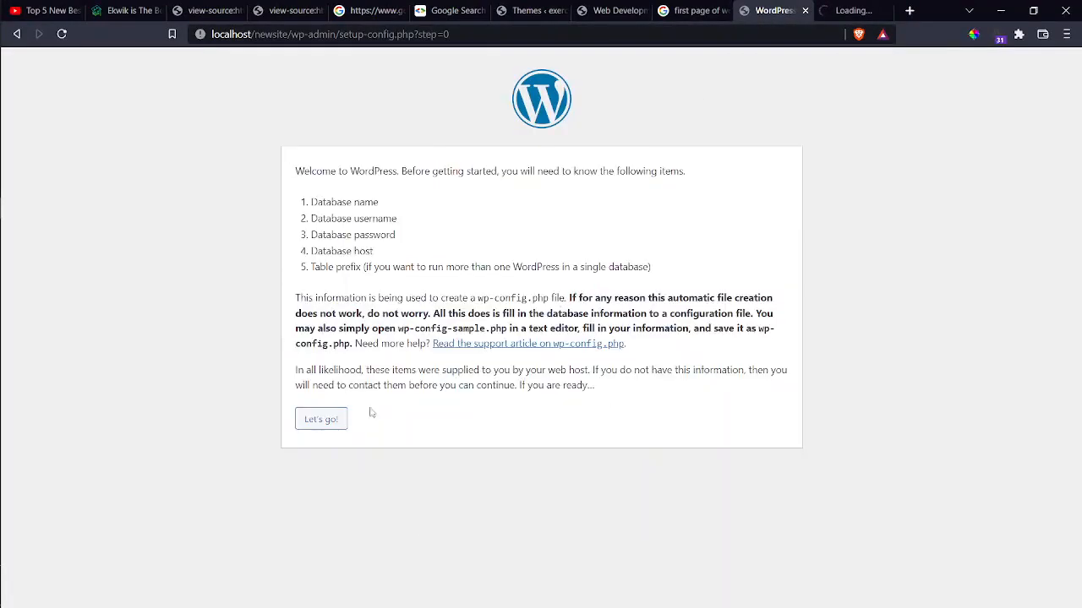
pyautogui.click(331, 423)
pyautogui.click(856, 8)
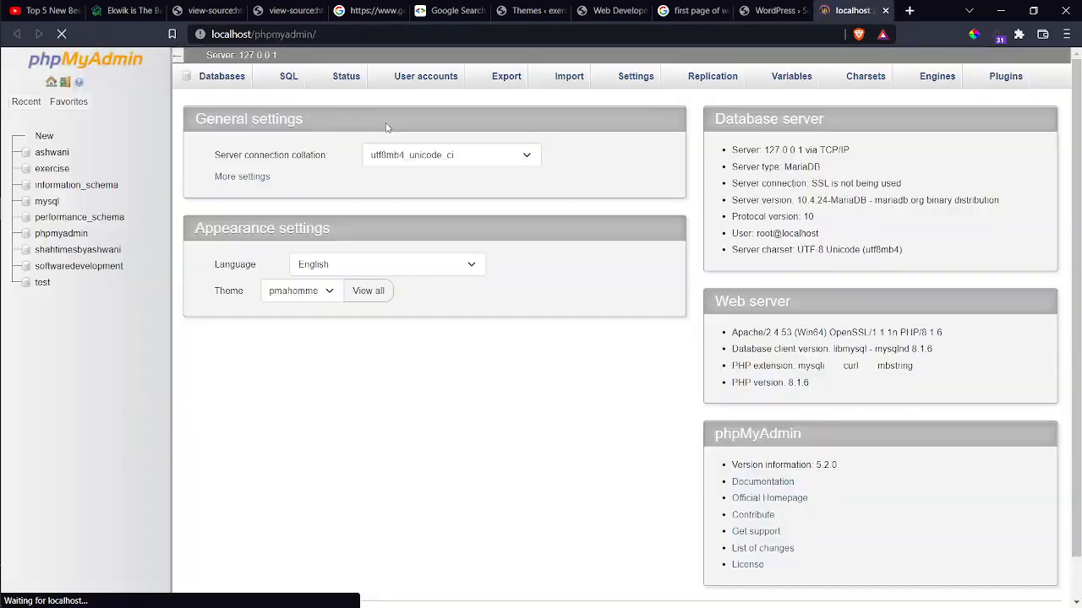
# In phpMyAdmin's Databases list, enter 'newsite' as the new database name and create it.
pyautogui.click(42, 138)
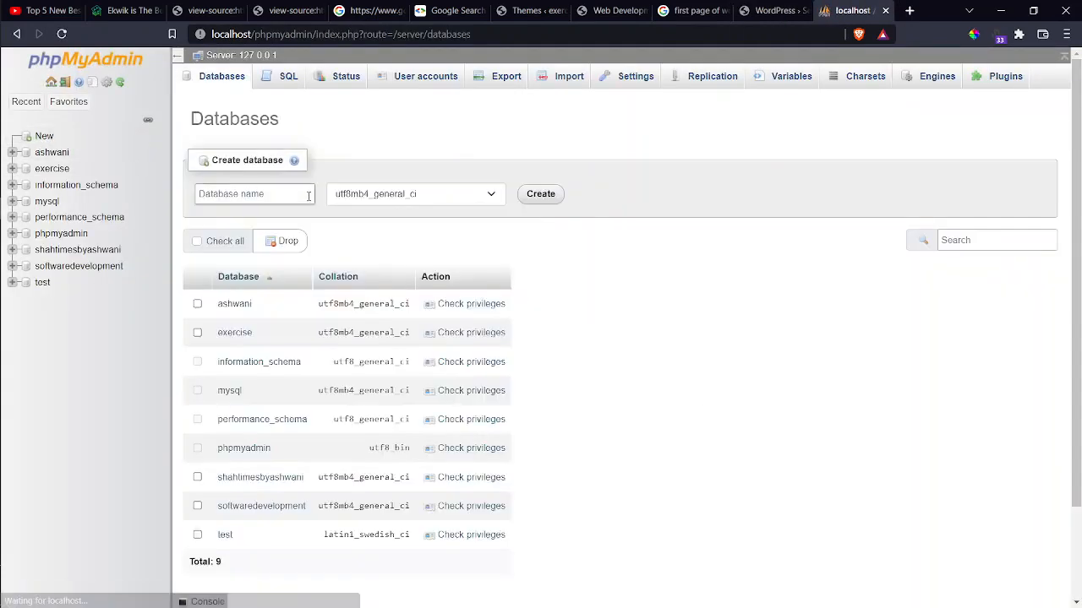
pyautogui.click(254, 193)
pyautogui.write('newsiu')
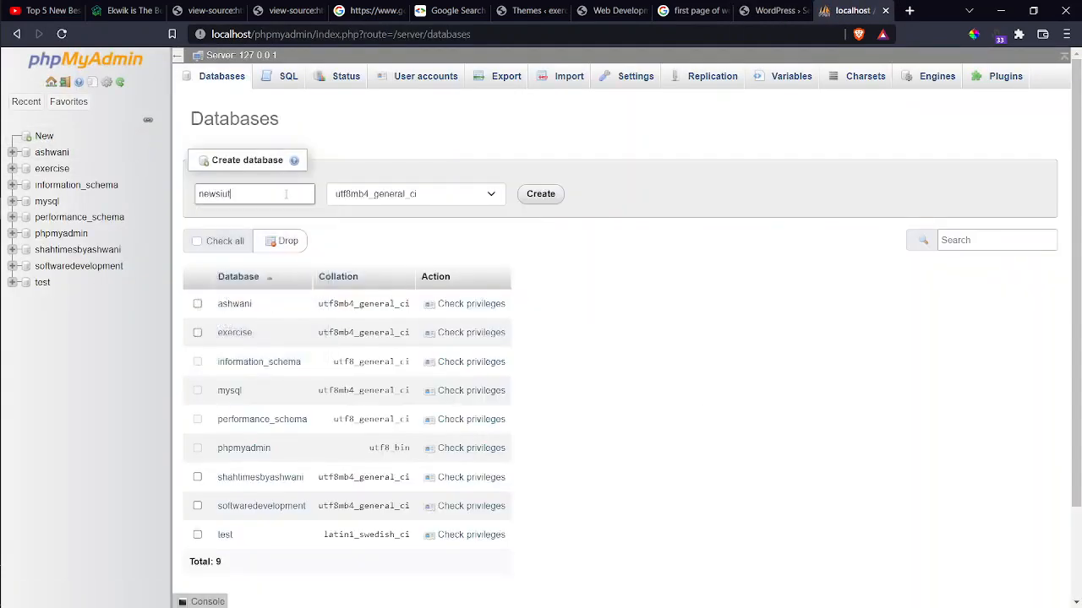
pyautogui.write('te')
pyautogui.doubleClick(286, 193)
pyautogui.hotkey('ctrl', 'c')
pyautogui.click(548, 195)
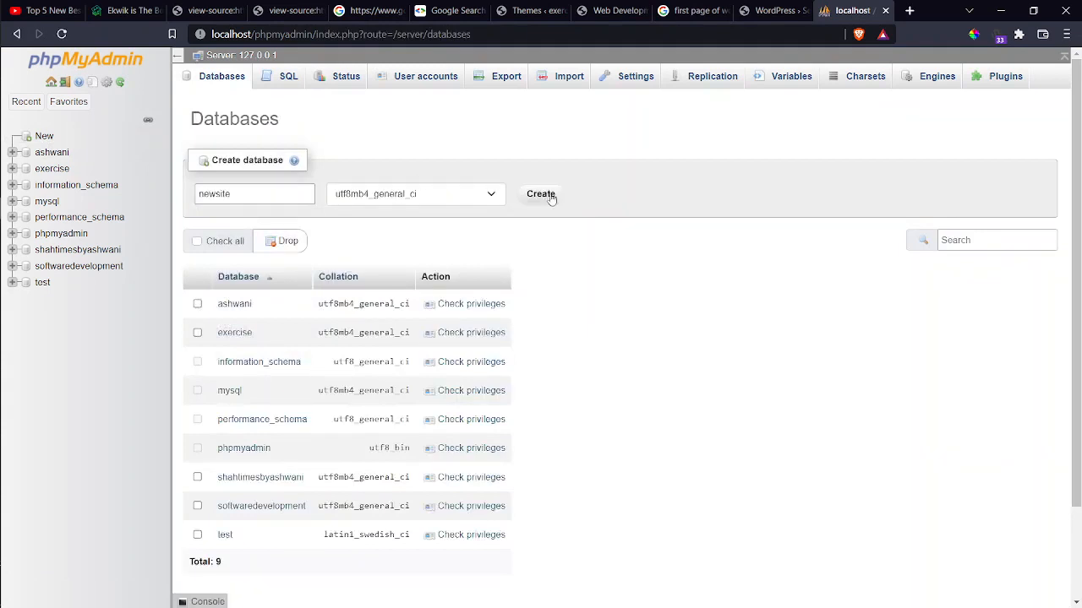
pyautogui.click(771, 10)
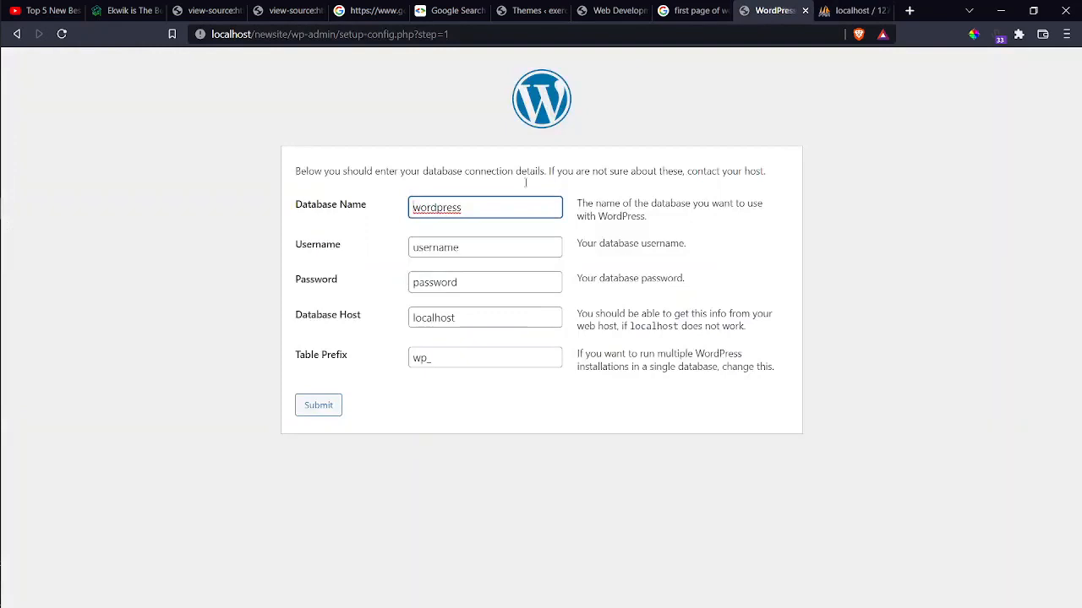
# Enter database name newsite, username root and an empty password, submit, and run the installation.
pyautogui.doubleClick(475, 211)
pyautogui.hotkey('ctrl', 'v')
pyautogui.click(468, 240)
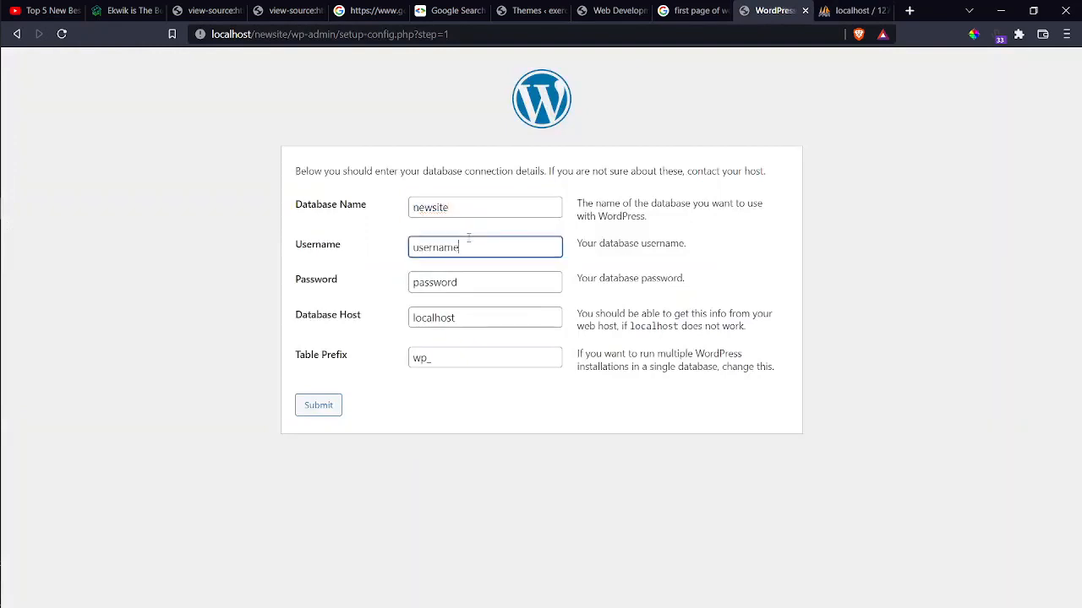
pyautogui.doubleClick(468, 240)
pyautogui.press('BackSpace')
pyautogui.write('root')
pyautogui.doubleClick(466, 279)
pyautogui.press('BackSpace')
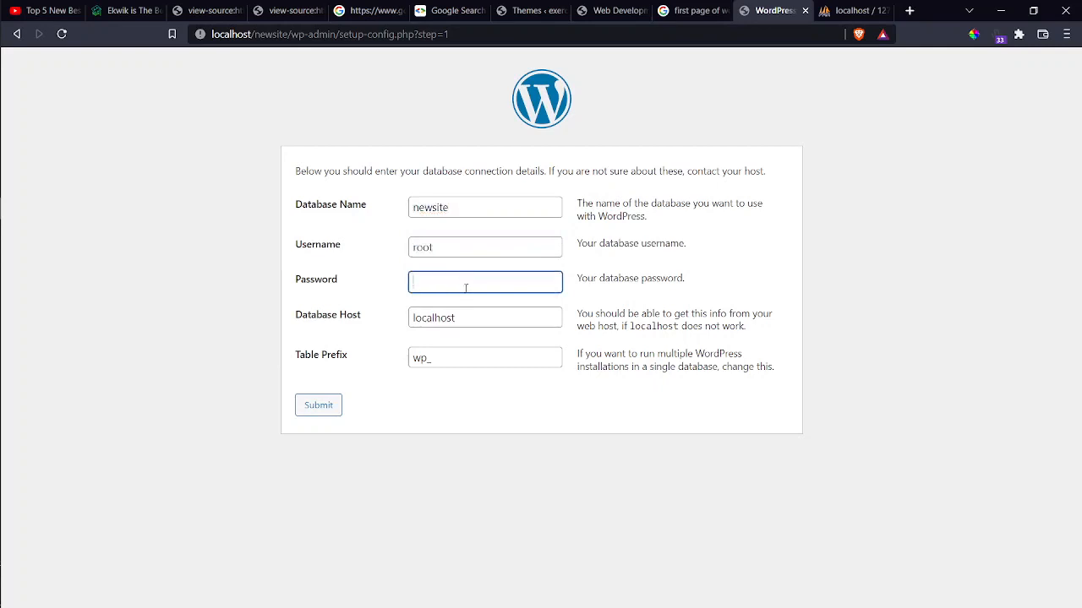
pyautogui.click(335, 405)
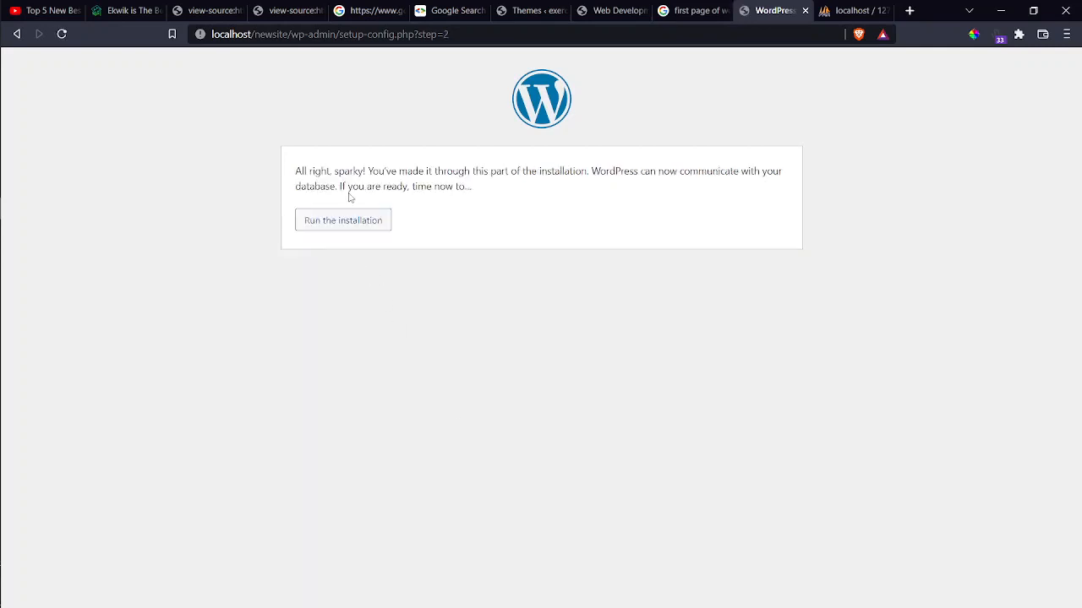
pyautogui.click(353, 221)
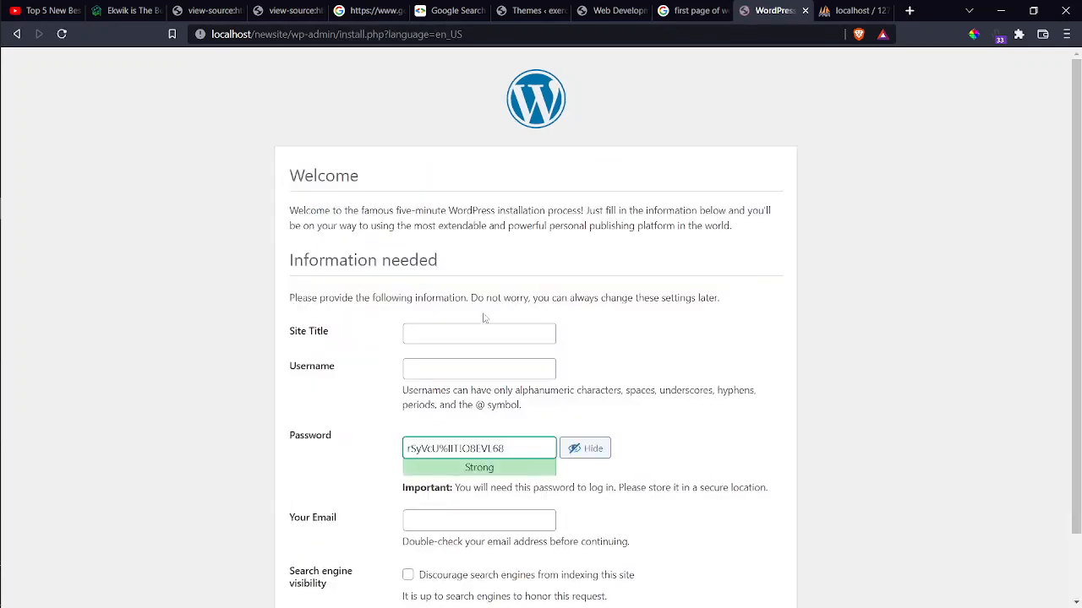
# Set site title 'newsite', username 'admin', and a weak password with its use confirmed.
pyautogui.click(481, 330)
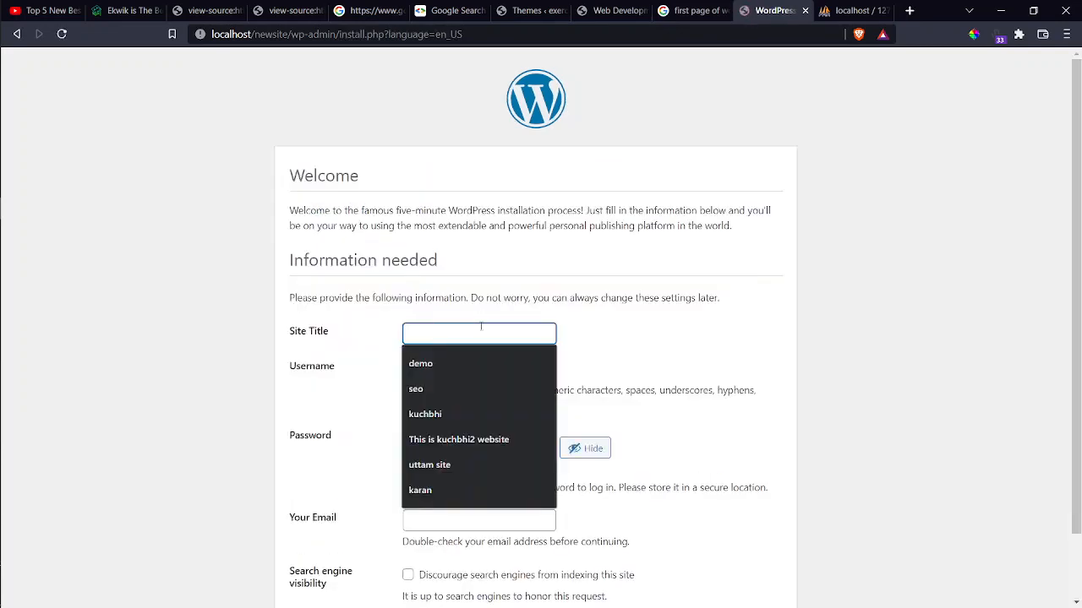
pyautogui.write('newsite')
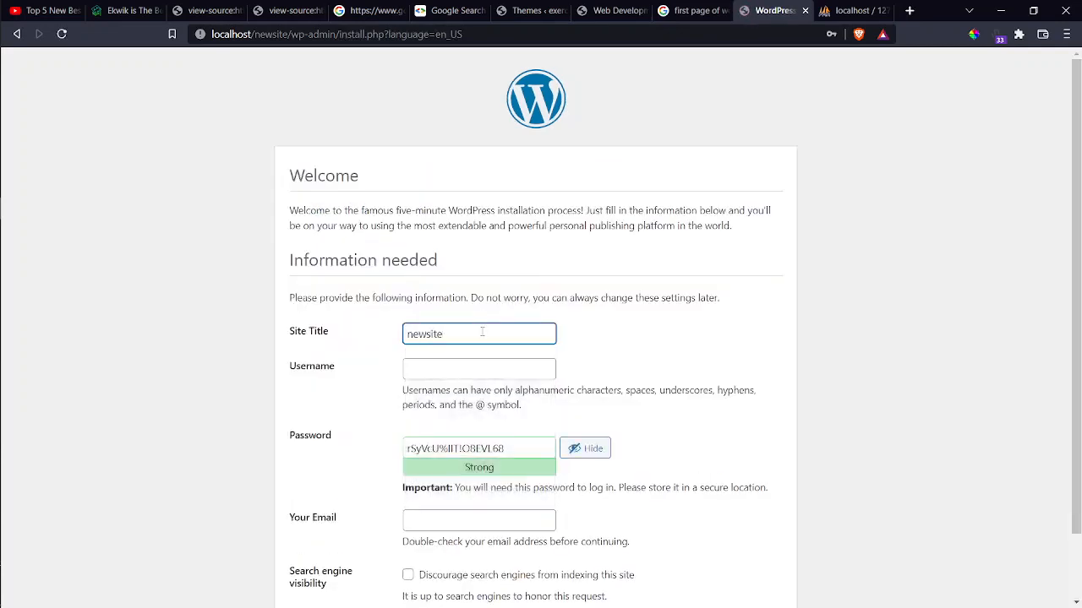
pyautogui.click(474, 370)
pyautogui.write('admin')
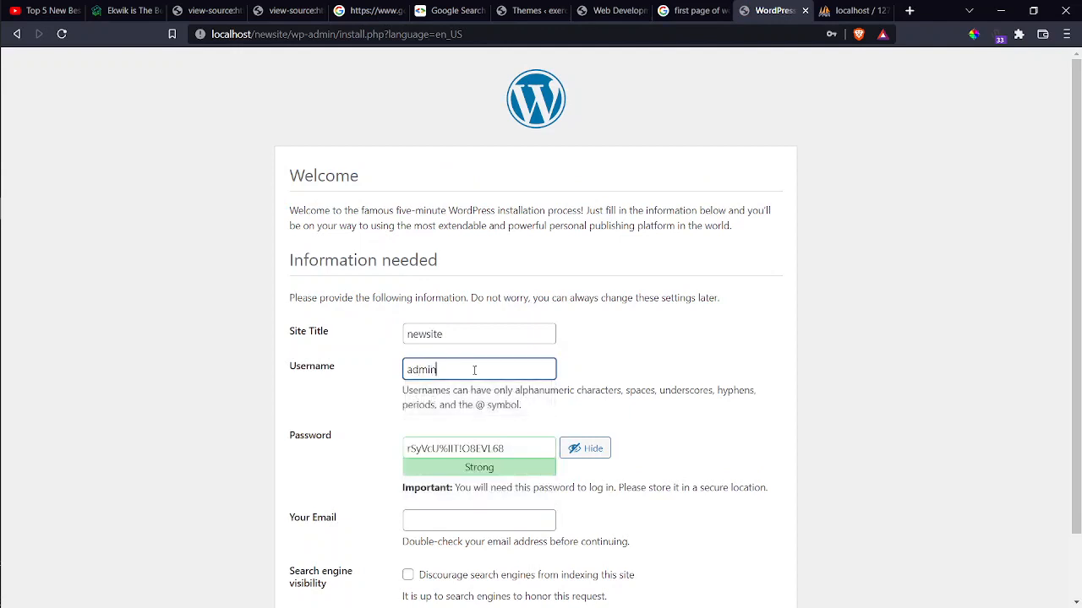
pyautogui.scroll(-2, 474, 370)
pyautogui.click(475, 373)
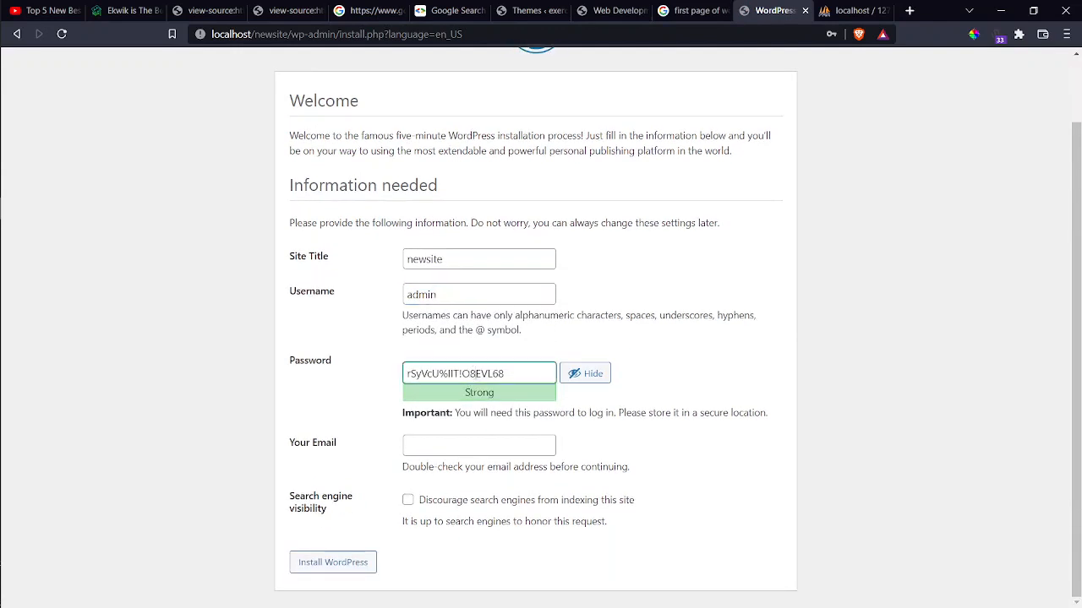
pyautogui.hotkey('ctrl', 'a')
pyautogui.write('a')
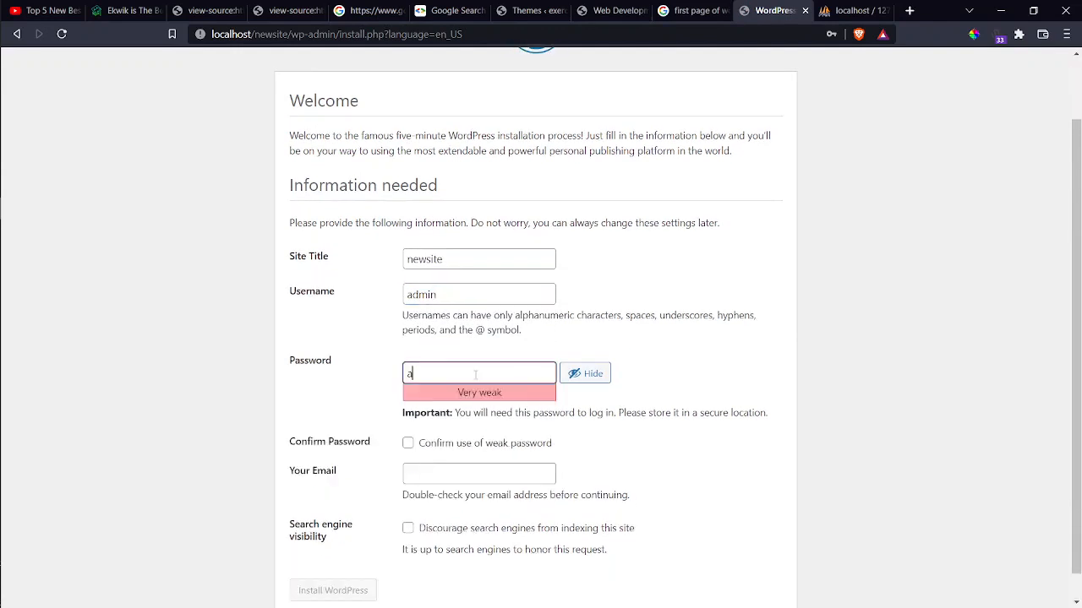
pyautogui.click(447, 444)
# Fill in the admin e-mail, discourage search engine indexing, install WordPress, and go to login.
pyautogui.click(441, 475)
pyautogui.click(440, 496)
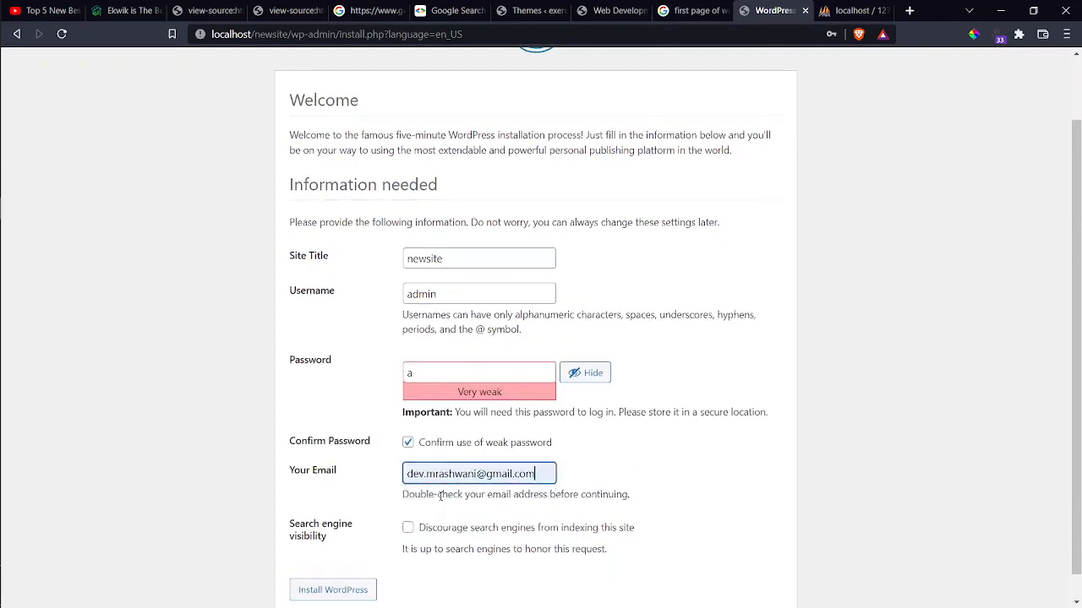
pyautogui.scroll(-1, 407, 526)
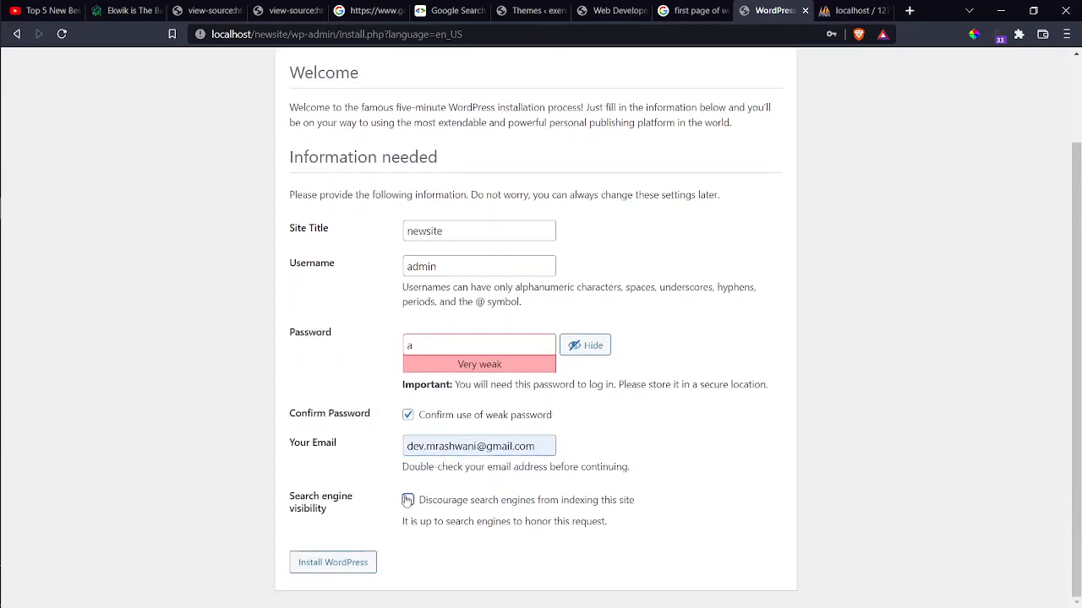
pyautogui.click(407, 500)
pyautogui.moveTo(333, 517); pyautogui.dragTo(296, 500)
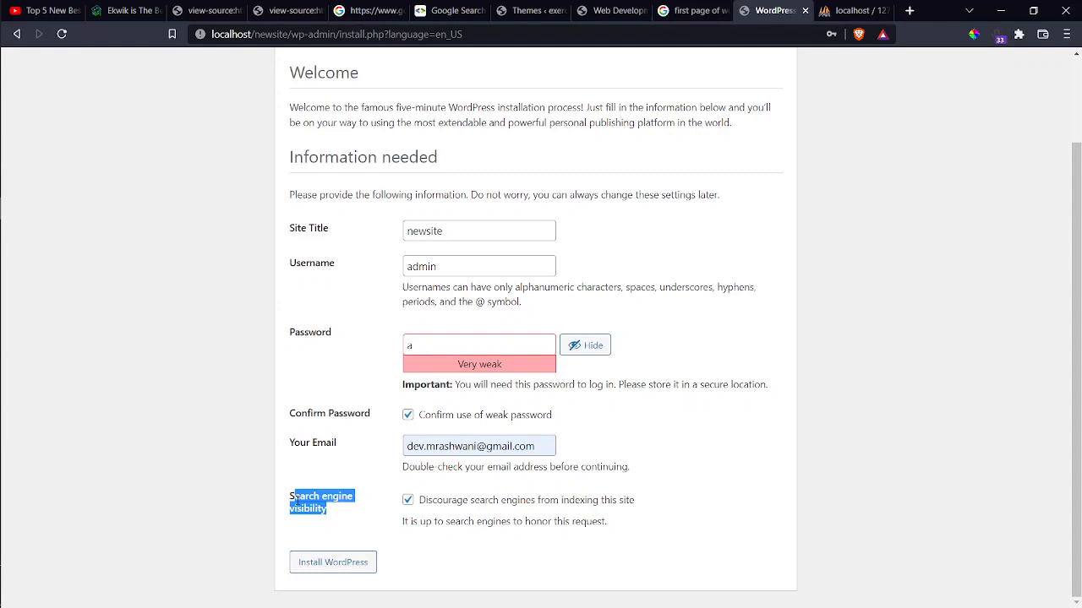
pyautogui.click(330, 562)
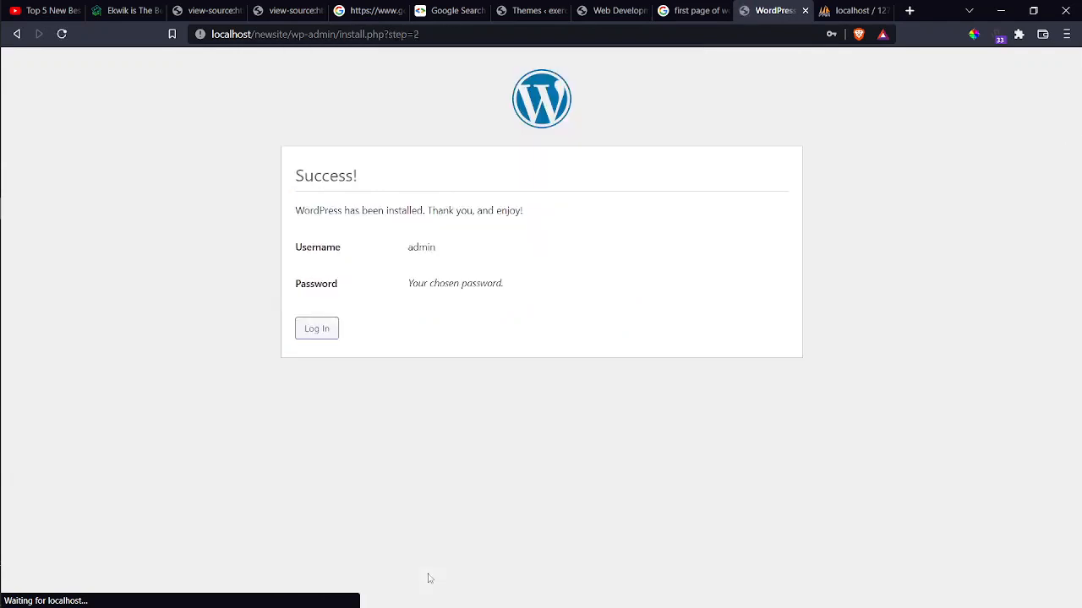
pyautogui.click(327, 337)
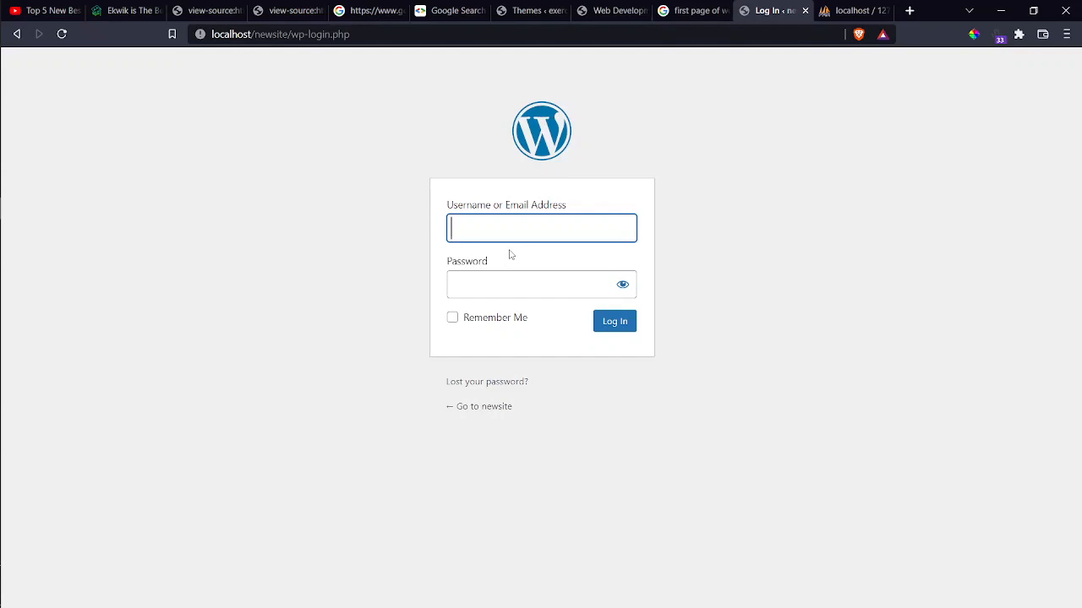
# Sign in to the newsite admin with the saved username and the account password.
pyautogui.click(510, 222)
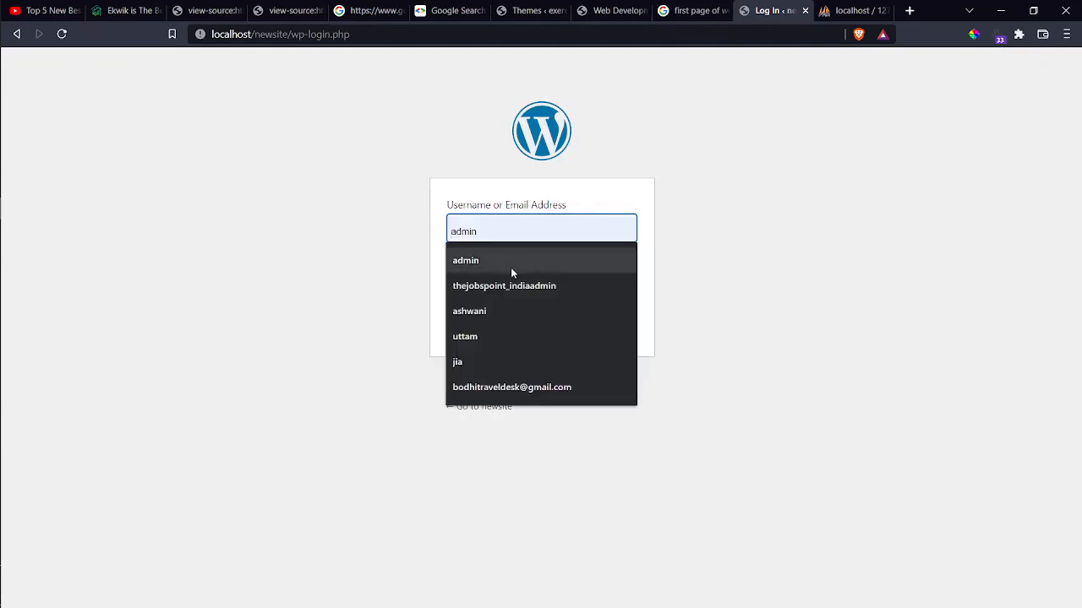
pyautogui.click(510, 267)
pyautogui.click(506, 284)
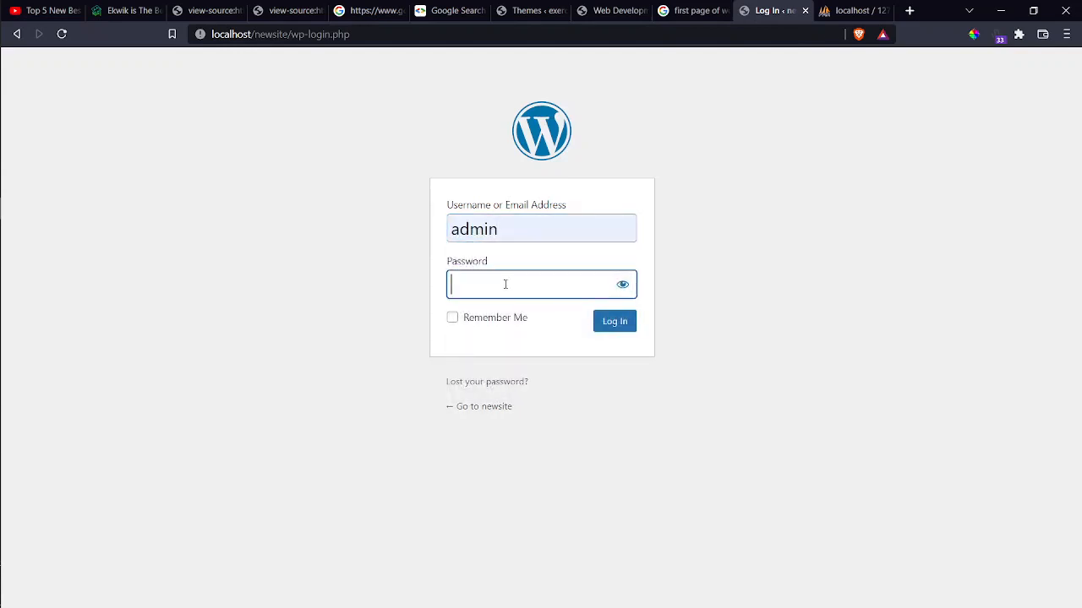
pyautogui.write('a')
pyautogui.press('Tab')
pyautogui.press('Tab')
pyautogui.press('Tab')
pyautogui.press('Return')
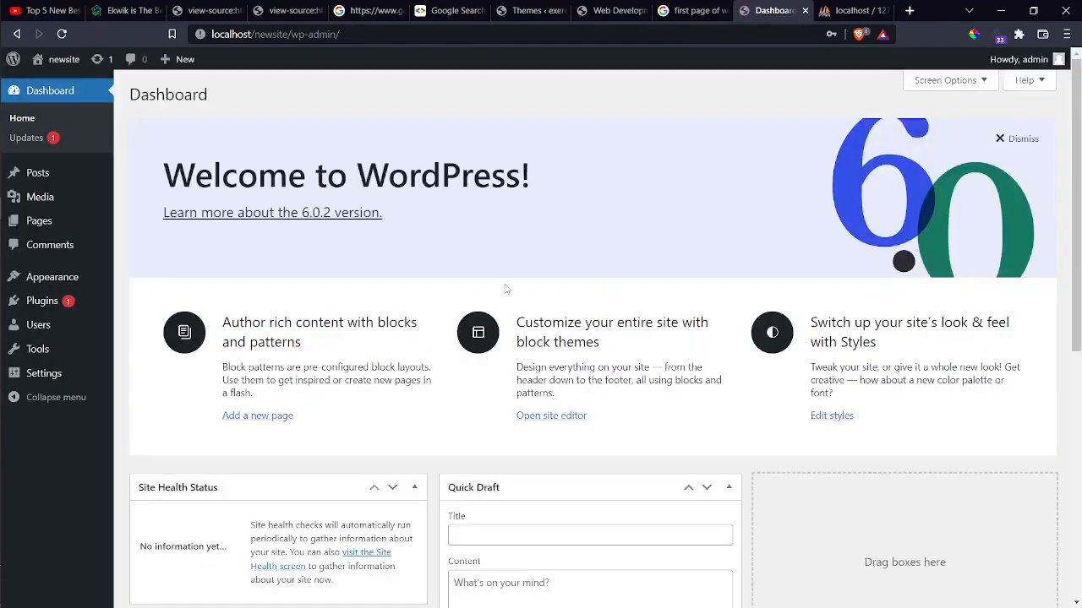
# Open the site's front page in a new tab, look it over, and return to the Dashboard.
pyautogui.rightClick(66, 60)
pyautogui.click(79, 65)
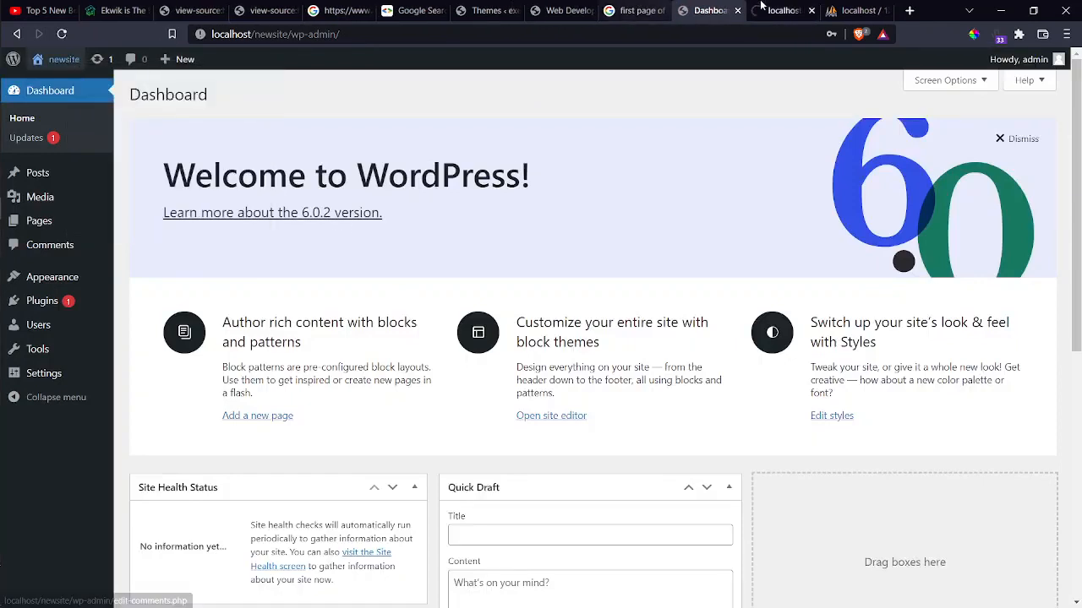
pyautogui.click(763, 5)
pyautogui.scroll(-4, 627, 380)
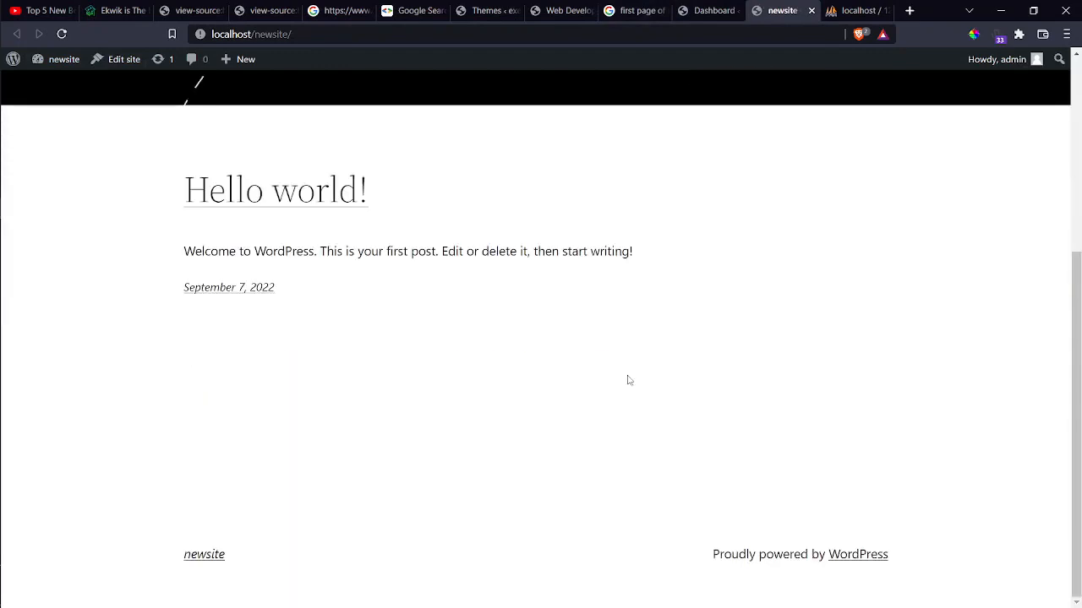
pyautogui.scroll(4, 627, 380)
pyautogui.scroll(-4, 627, 380)
pyautogui.scroll(3, 627, 380)
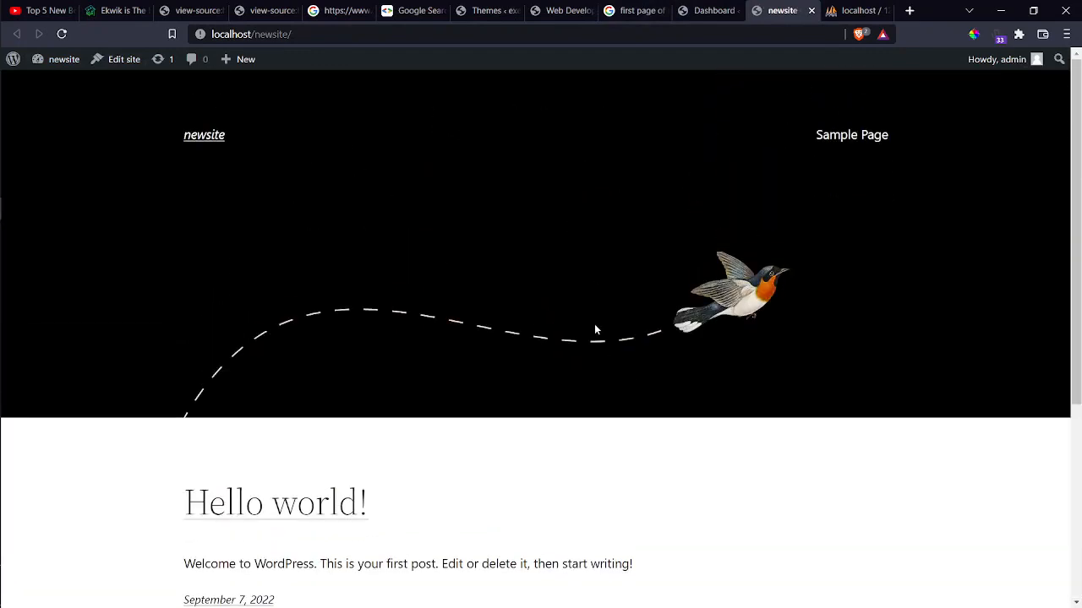
pyautogui.click(708, 10)
pyautogui.click(651, 10)
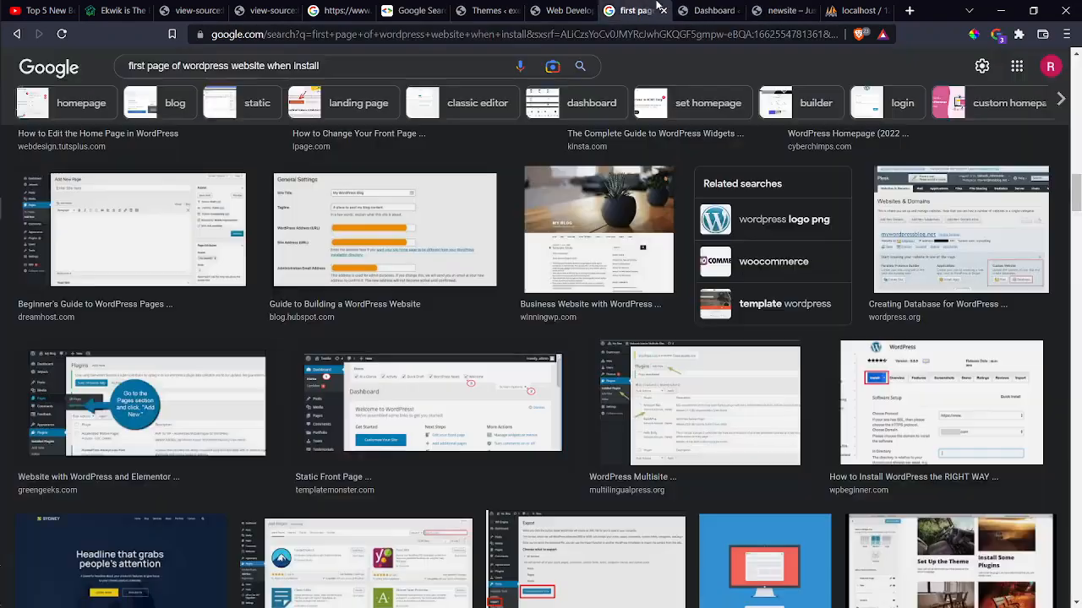
pyautogui.click(568, 10)
pyautogui.scroll(10, 513, 272)
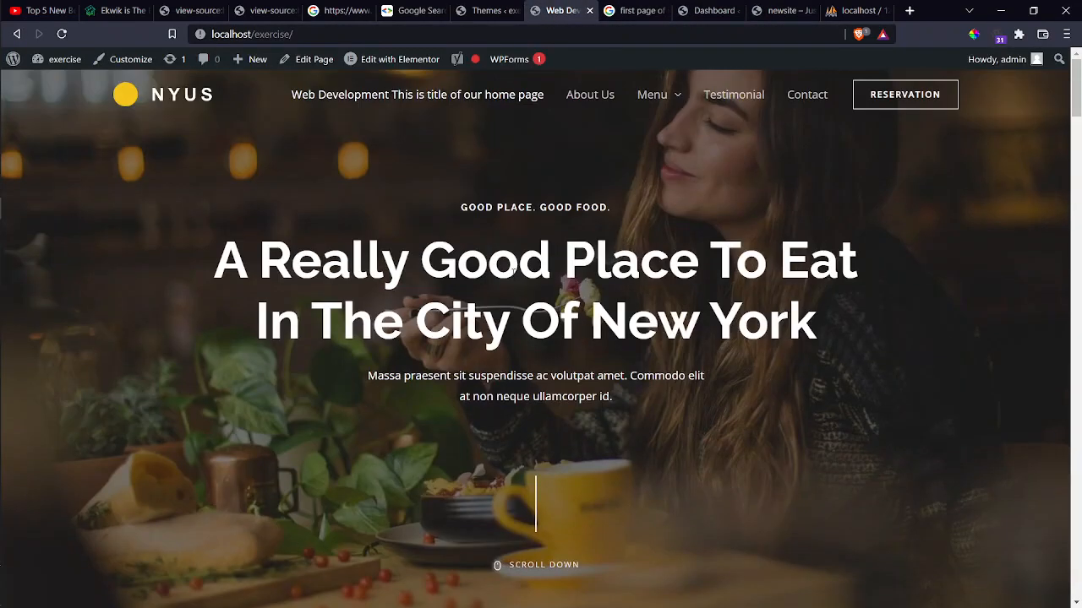
pyautogui.click(783, 8)
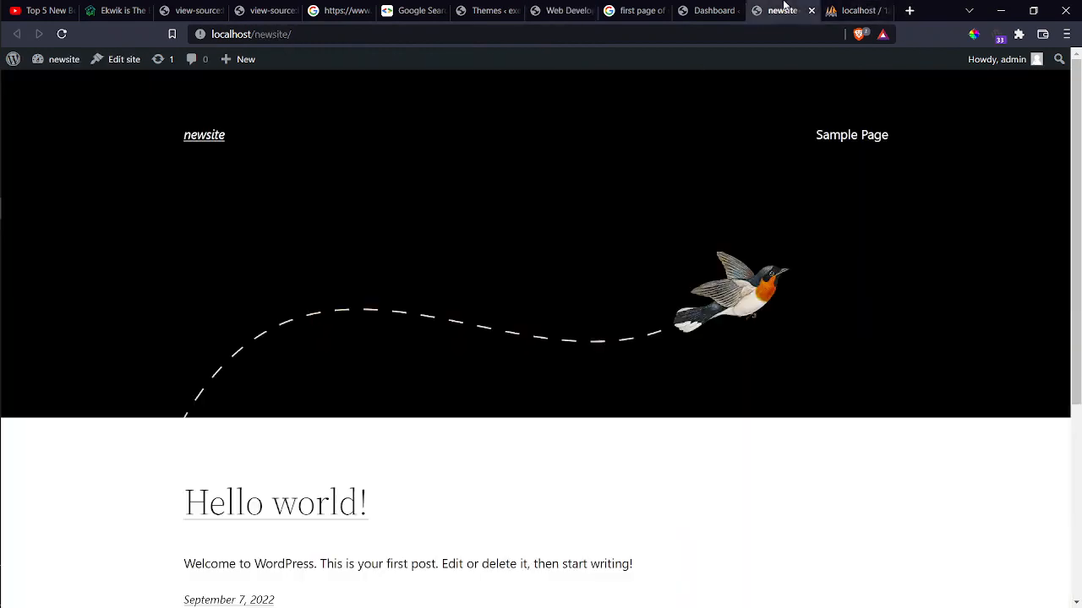
pyautogui.click(708, 10)
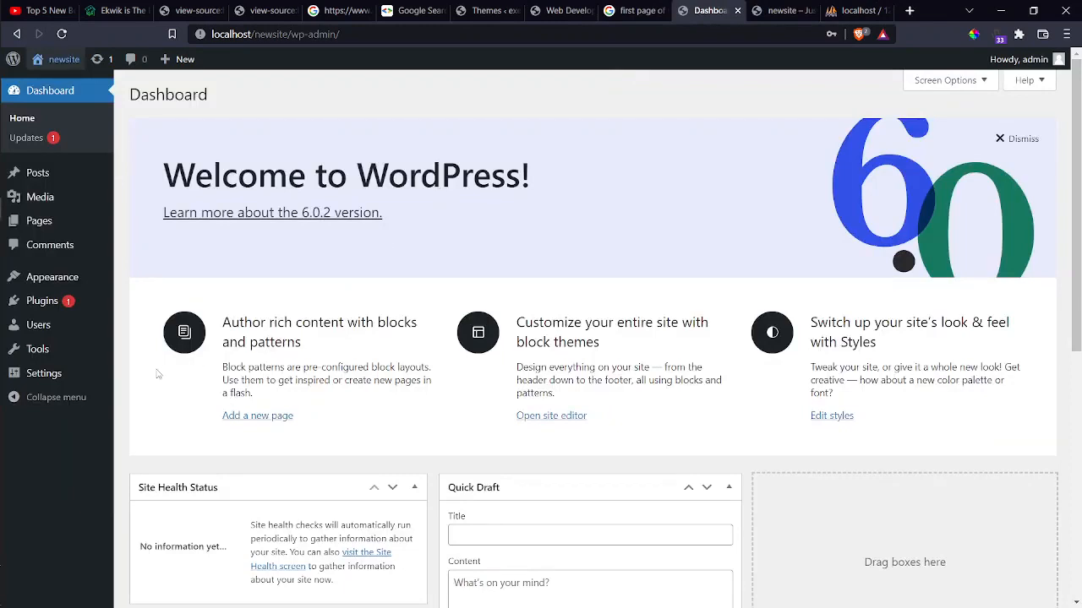
# Activate the Twenty Twenty theme under Appearance > Themes, then bring up the front page again.
pyautogui.moveTo(41, 281)
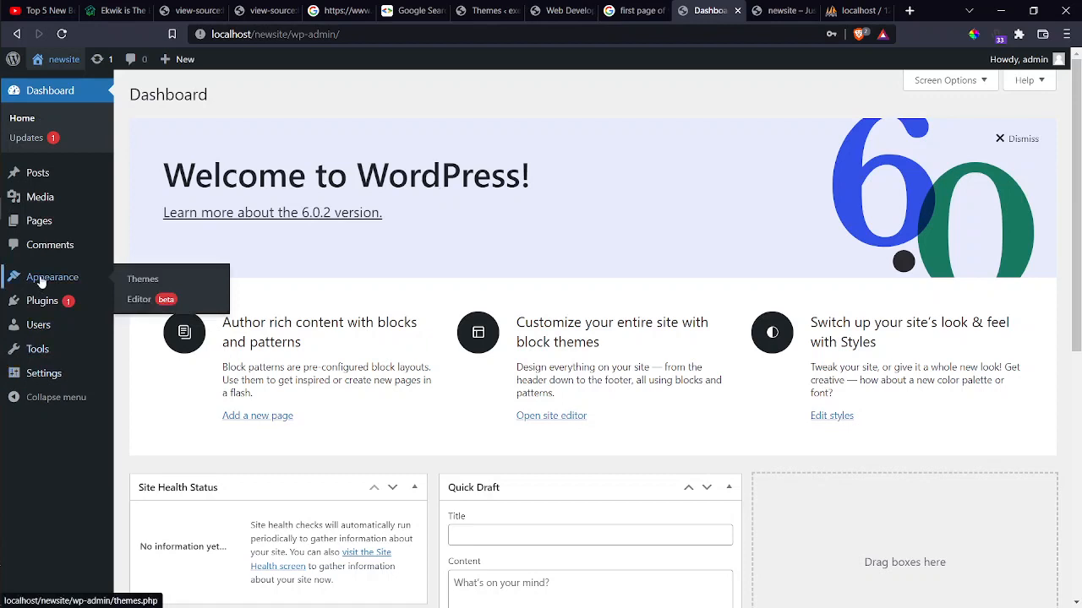
pyautogui.click(135, 281)
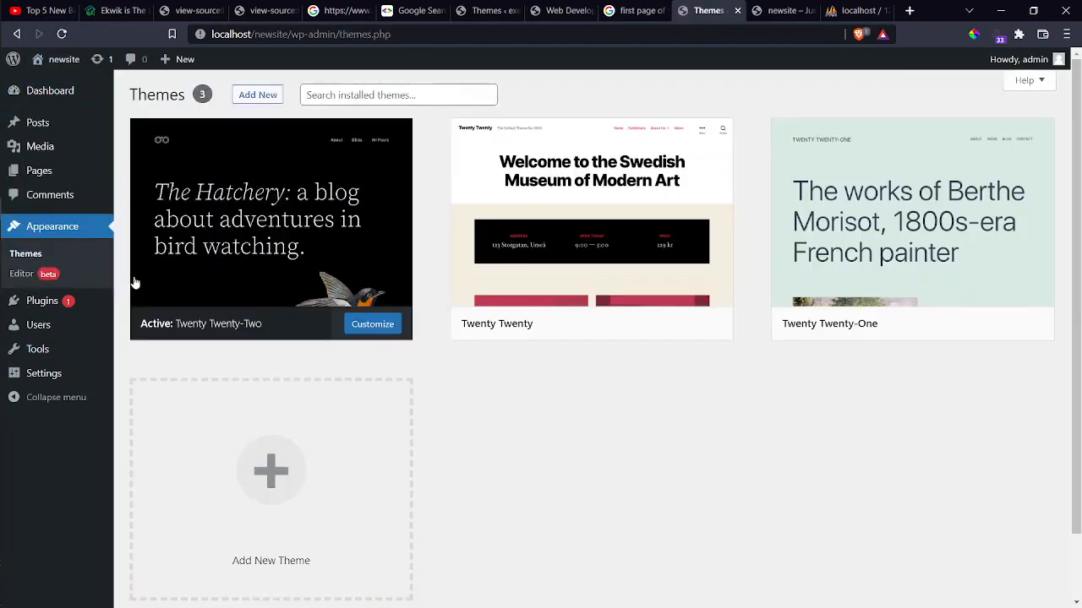
pyautogui.moveTo(218, 255)
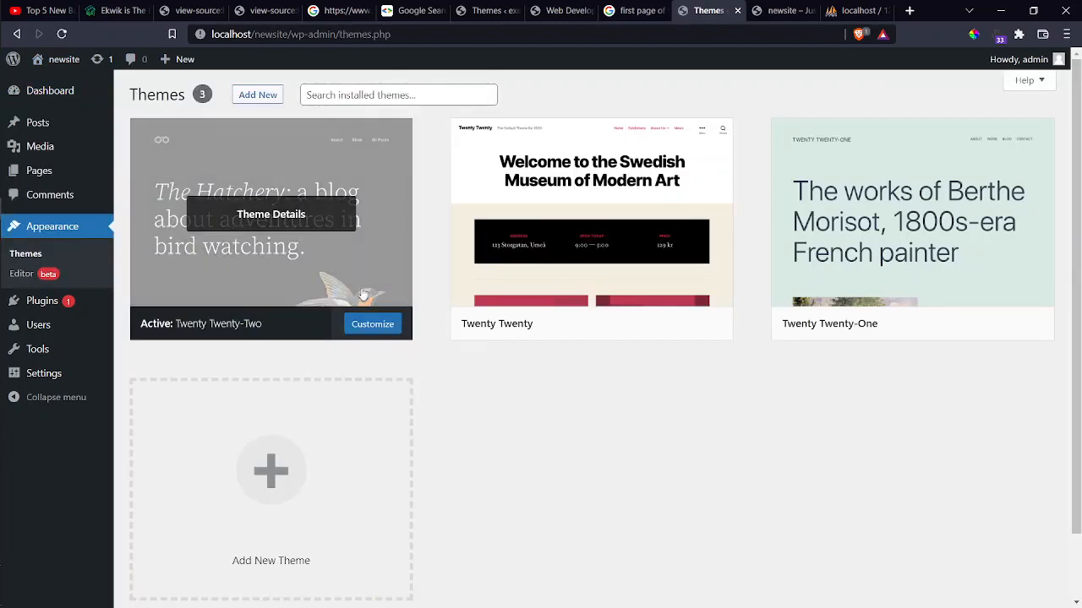
pyautogui.moveTo(594, 245)
pyautogui.moveTo(639, 249)
pyautogui.click(638, 332)
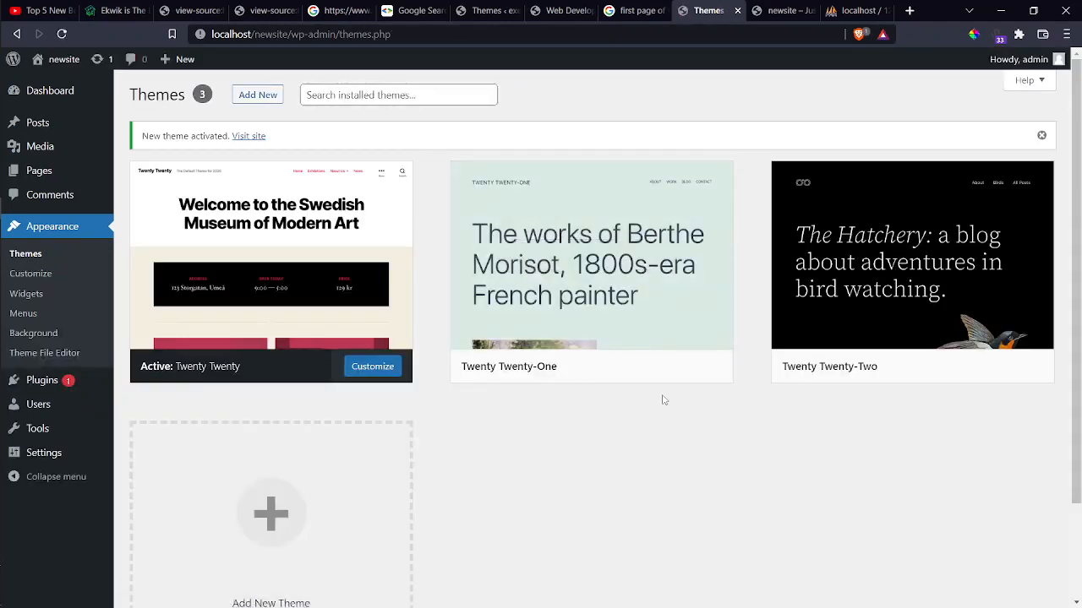
pyautogui.click(776, 10)
pyautogui.scroll(-2, 710, 152)
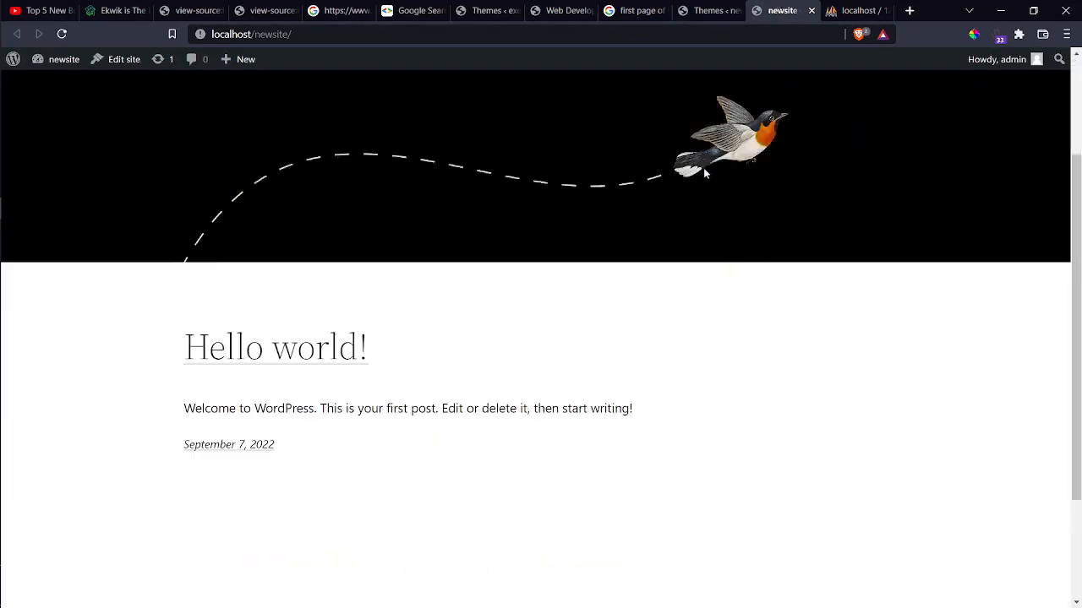
# Reload the newsite front page to view it in Twenty Twenty, then go back to the themes list.
pyautogui.scroll(-2, 703, 174)
pyautogui.scroll(4, 703, 173)
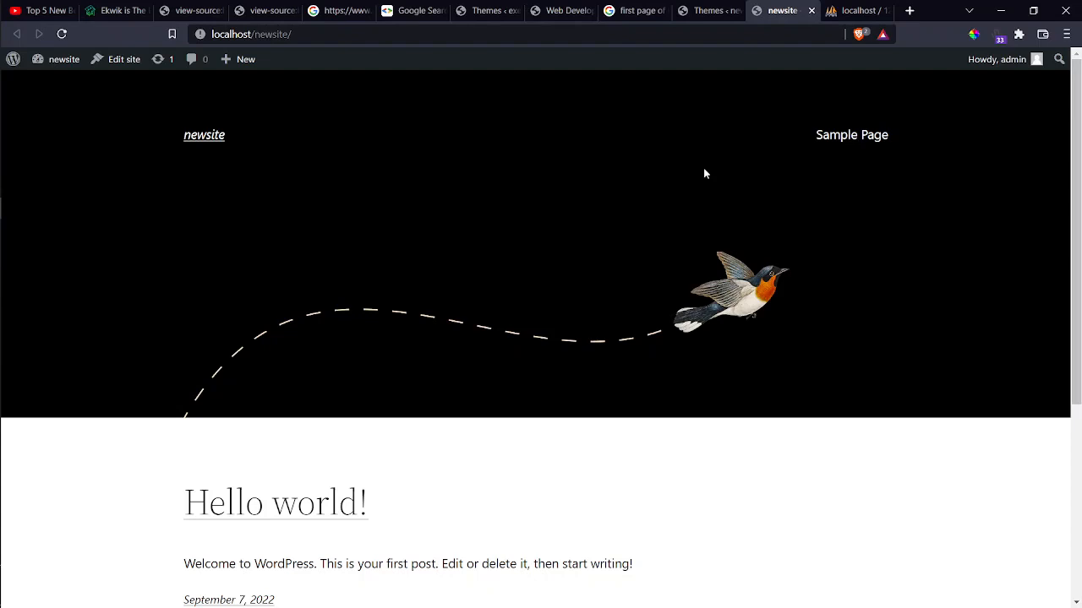
pyautogui.press('F5')
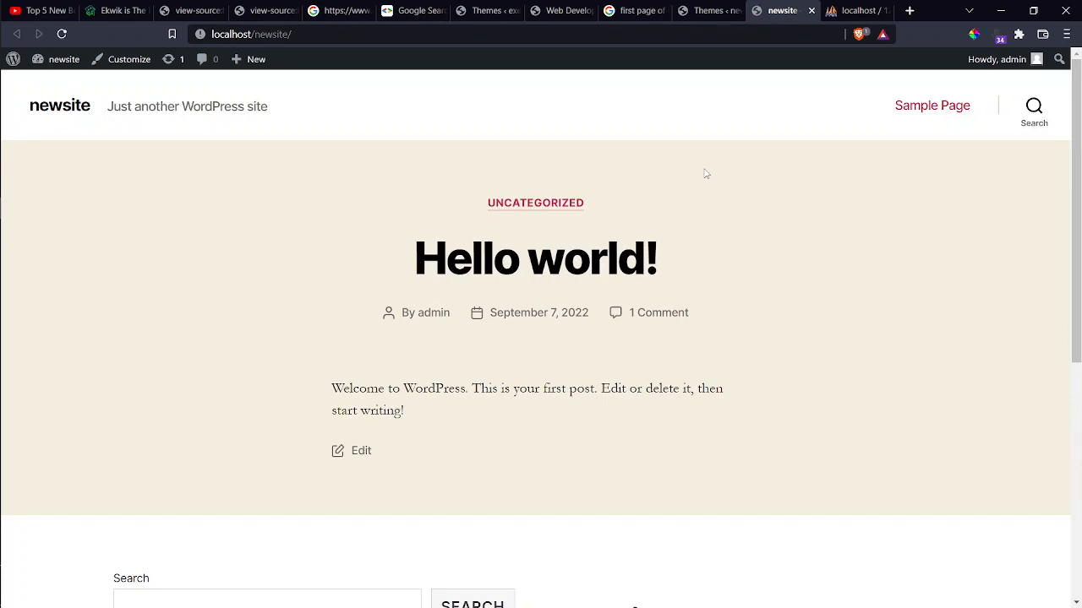
pyautogui.scroll(-5, 720, 288)
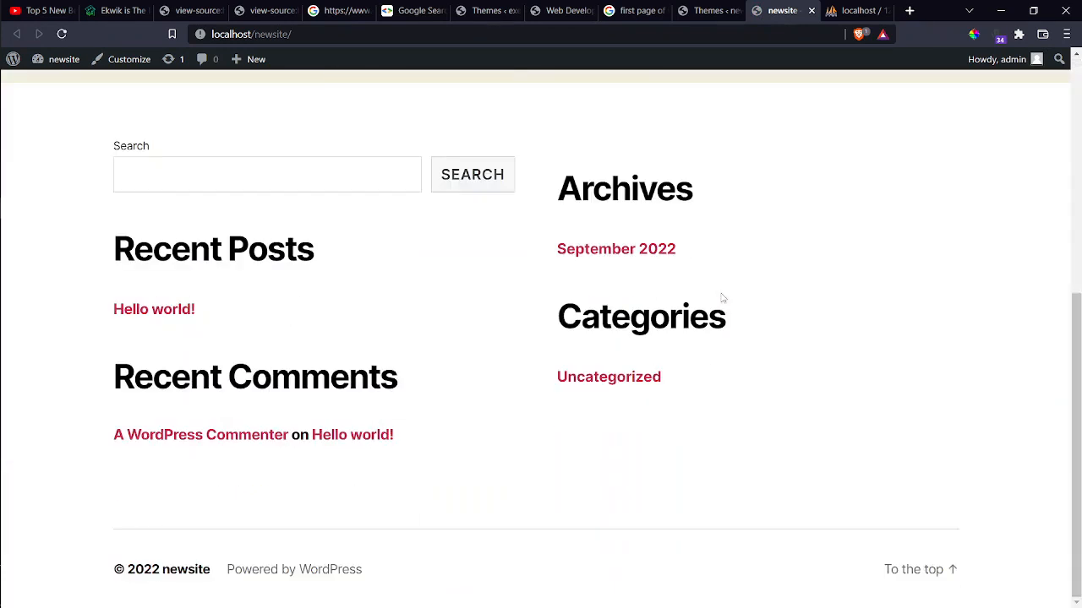
pyautogui.scroll(5, 723, 298)
pyautogui.scroll(-5, 723, 297)
pyautogui.scroll(5, 723, 298)
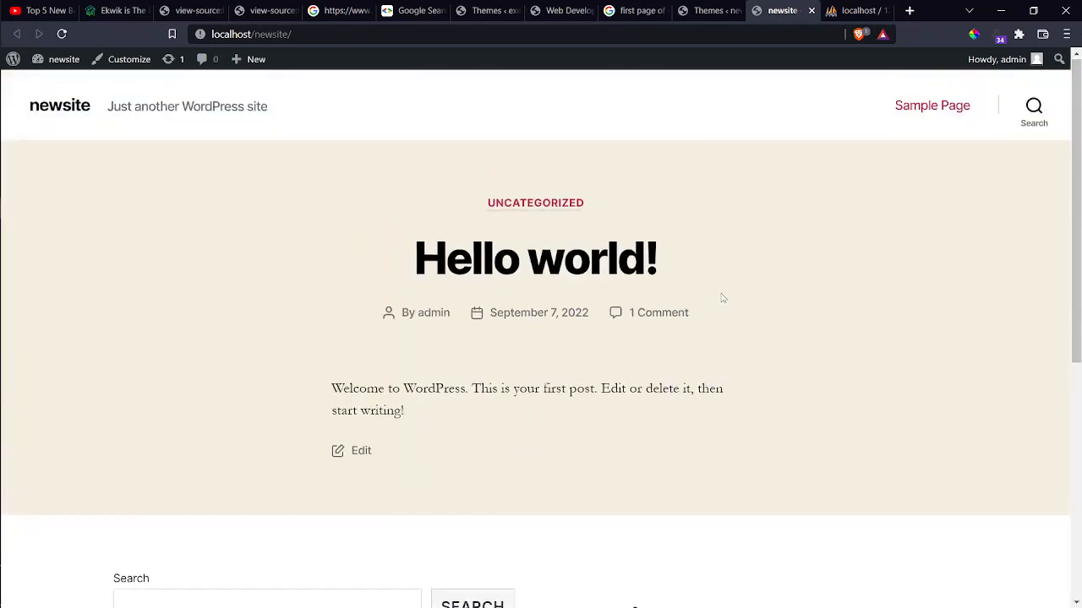
pyautogui.click(712, 6)
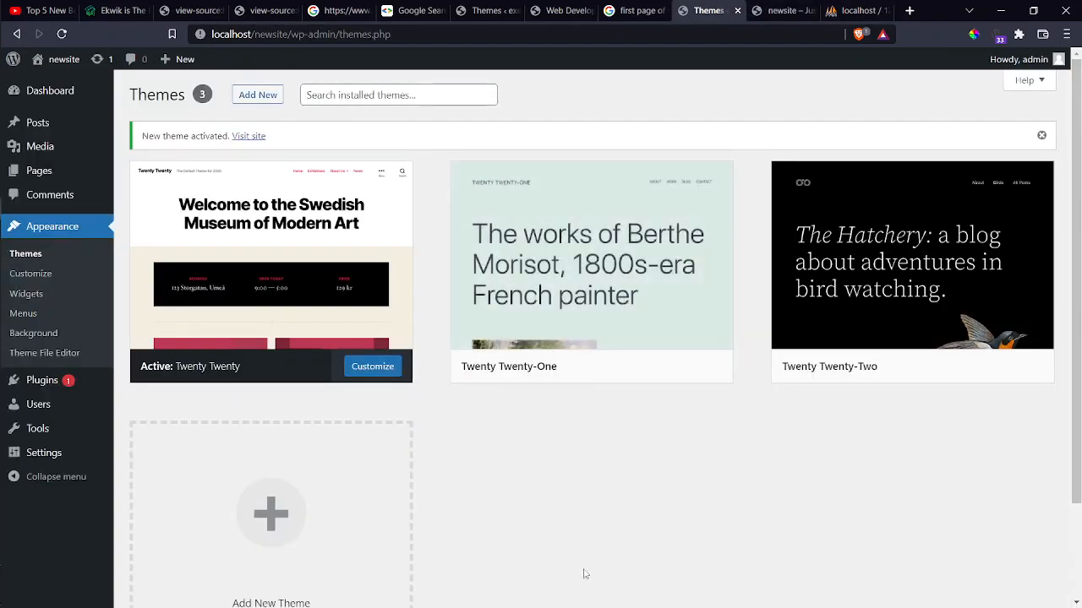
# Install the Astra theme from Add New Theme and activate it.
pyautogui.scroll(-2, 583, 574)
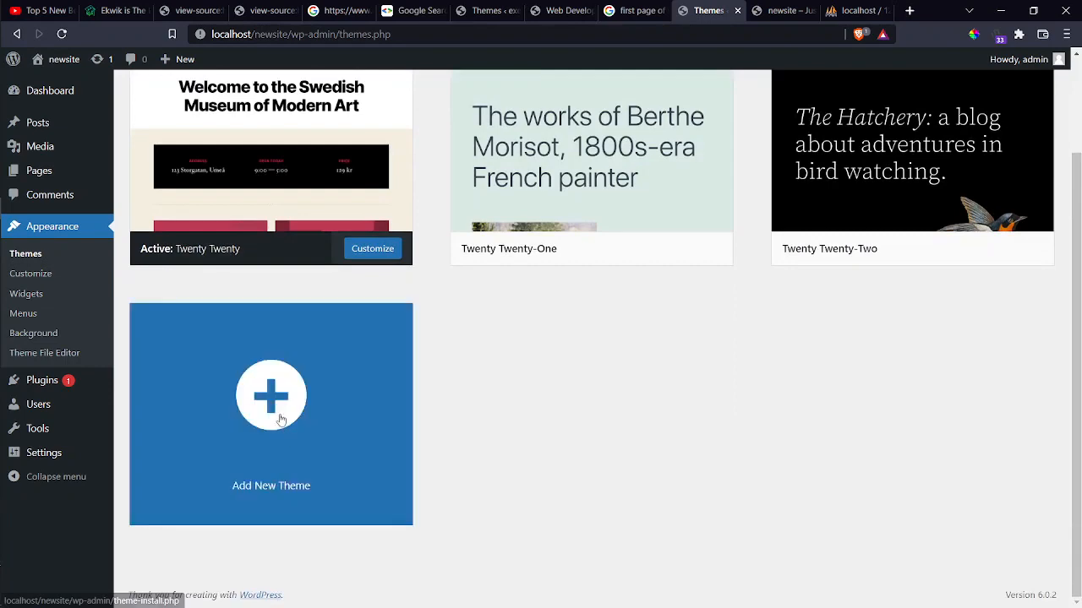
pyautogui.click(281, 420)
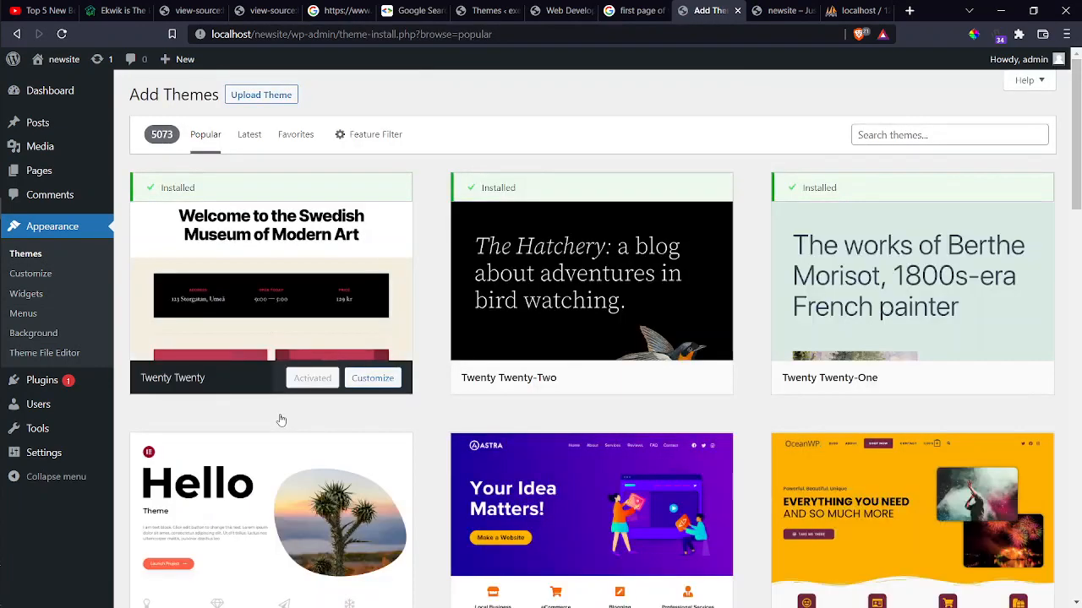
pyautogui.scroll(-3, 281, 420)
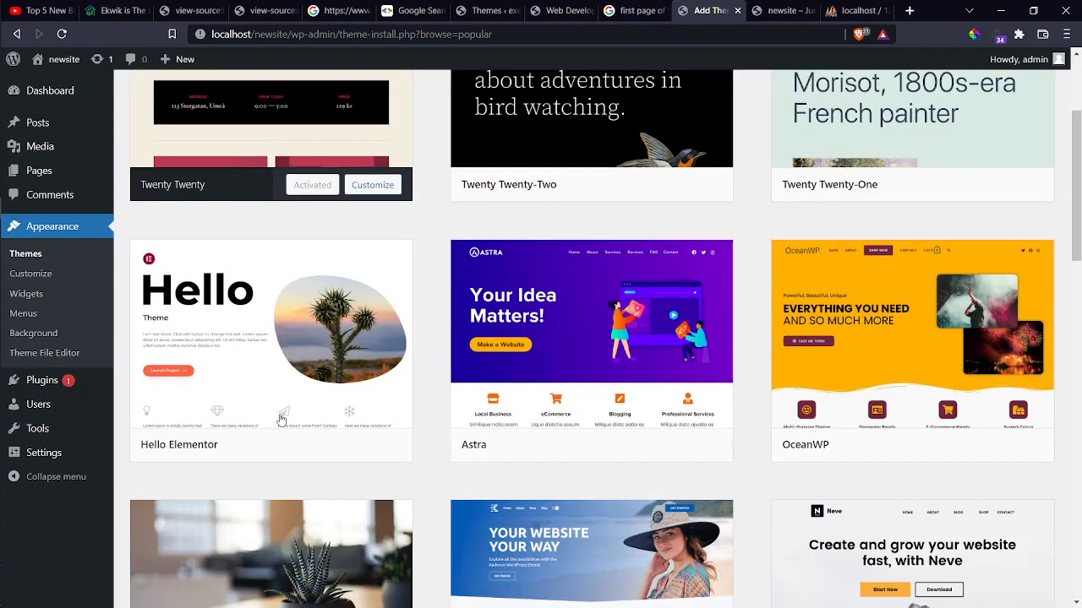
pyautogui.moveTo(609, 406)
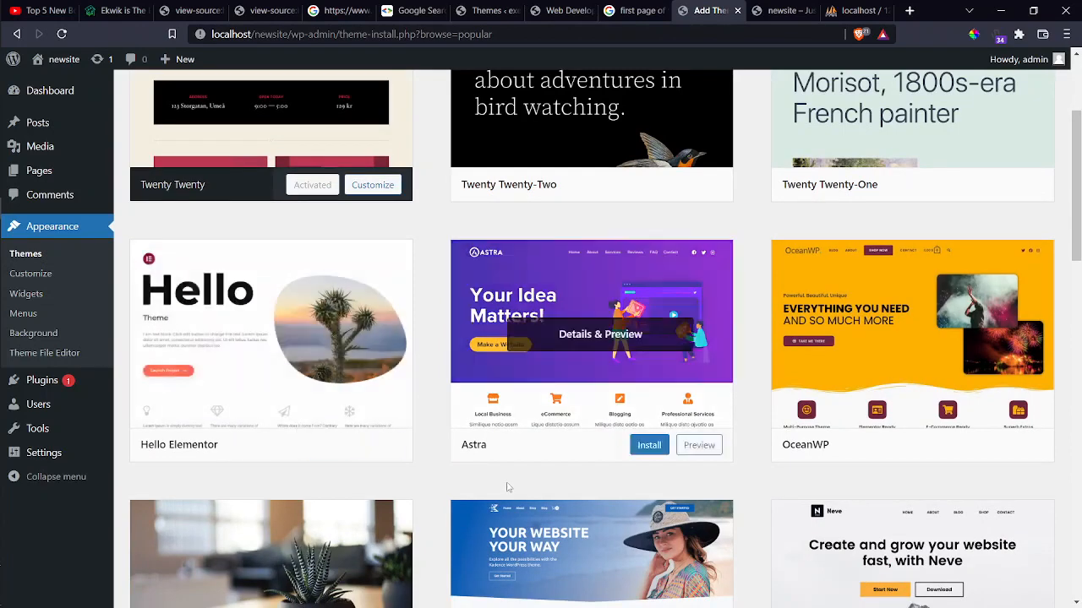
pyautogui.click(649, 446)
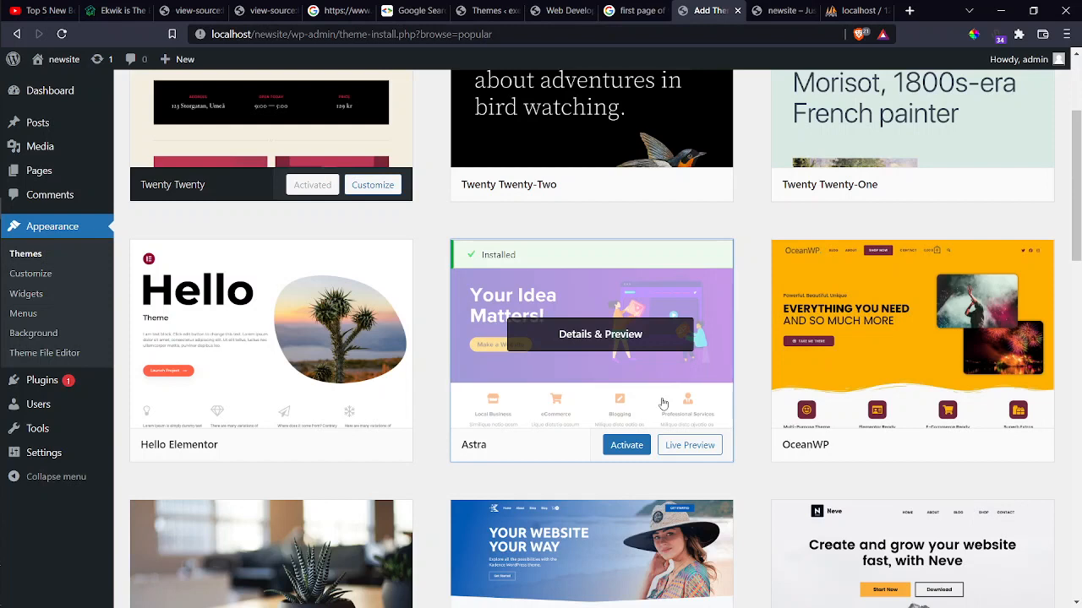
pyautogui.click(634, 454)
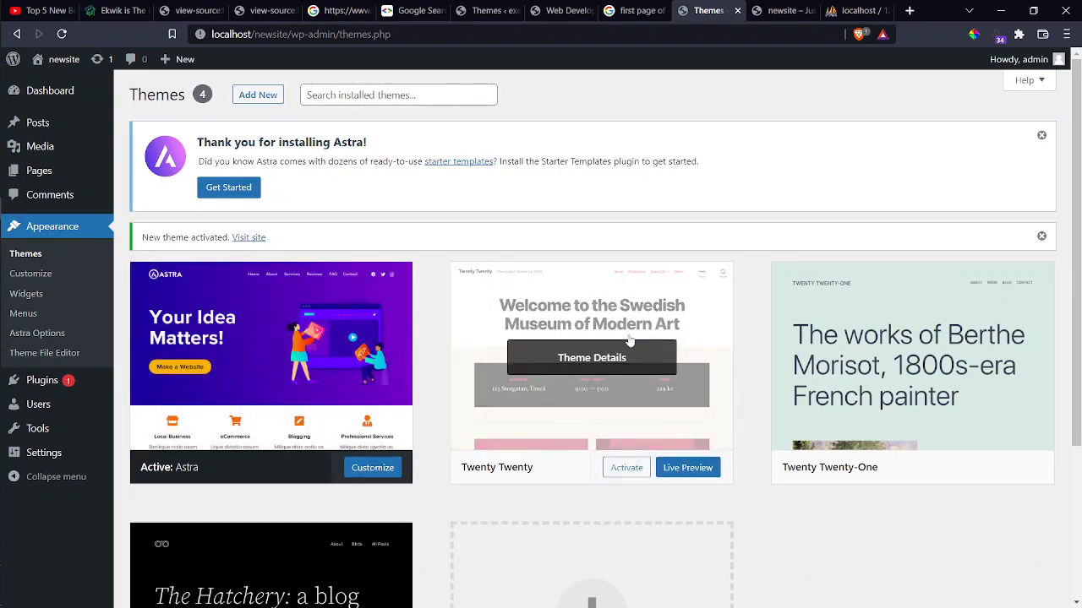
pyautogui.click(789, 8)
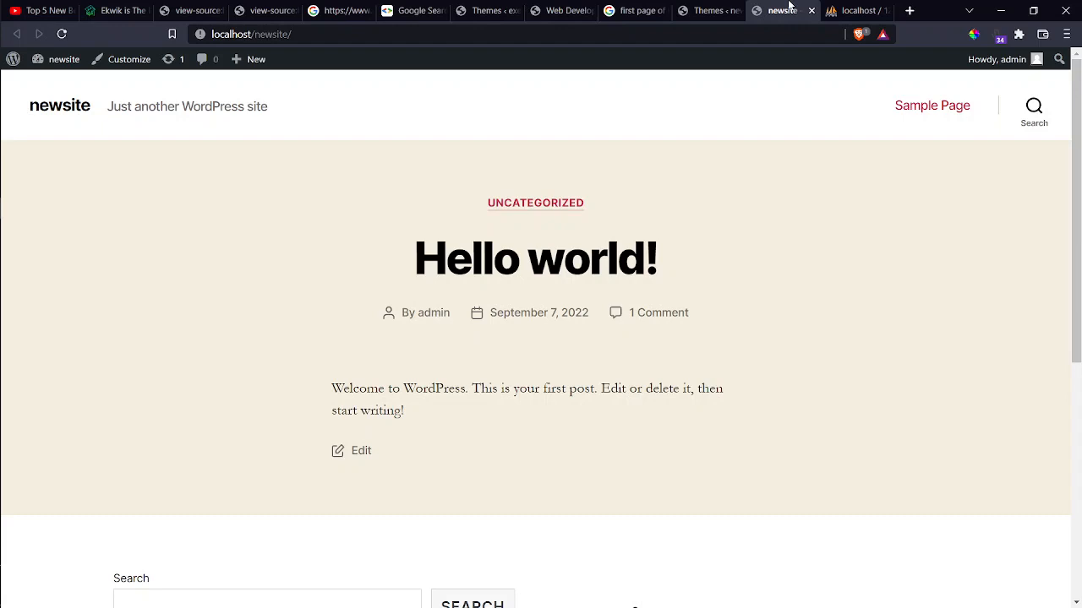
pyautogui.press('F5')
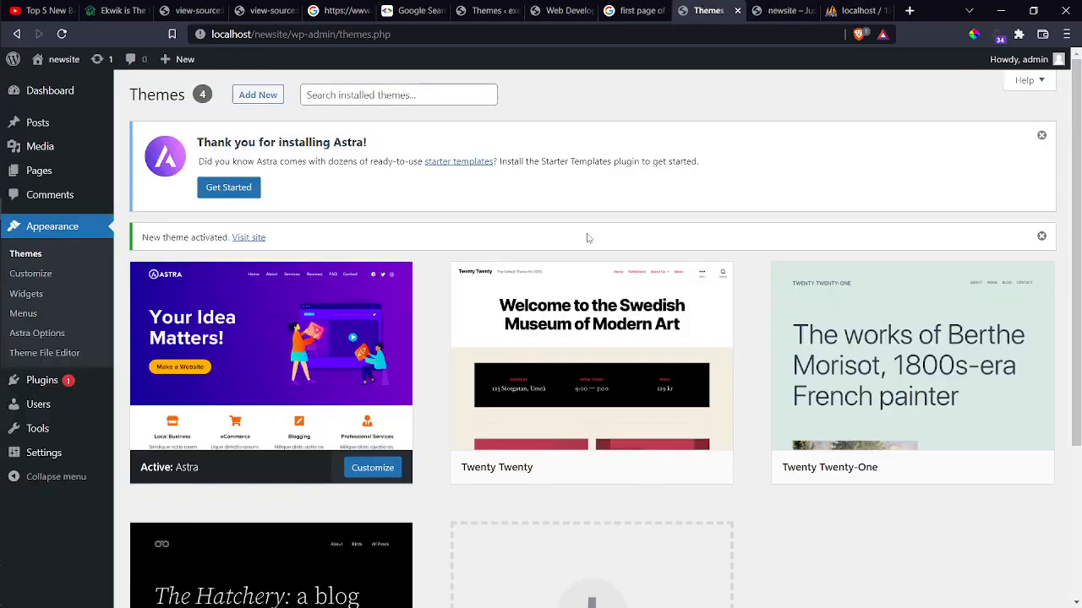
pyautogui.moveTo(259, 368)
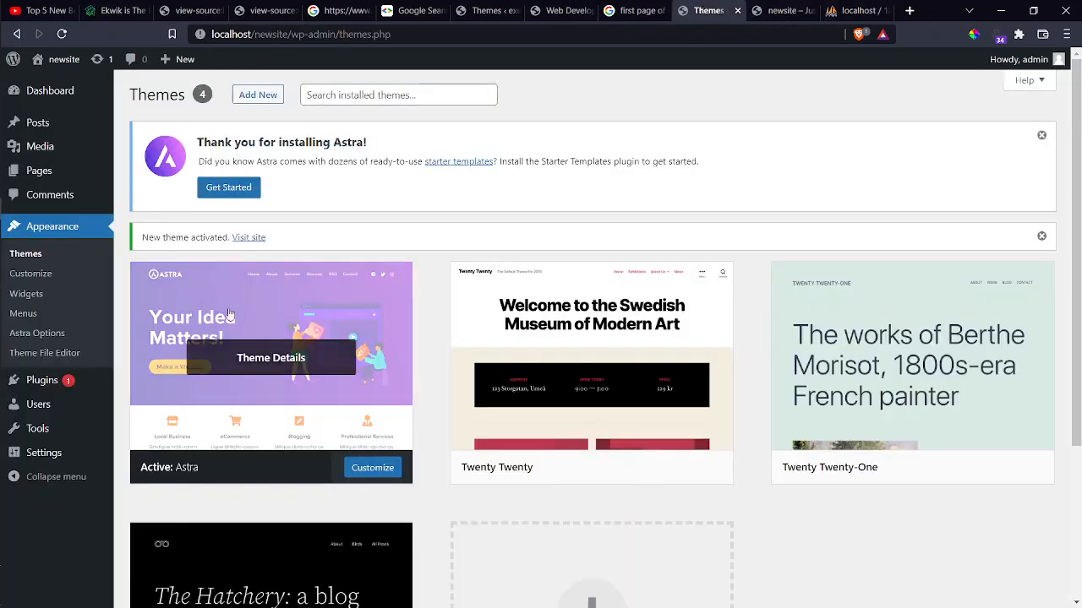
# From Astra Options, install the Starter Templates importer plugin, then go back from the 404 page.
pyautogui.click(292, 359)
pyautogui.scroll(-1, 592, 372)
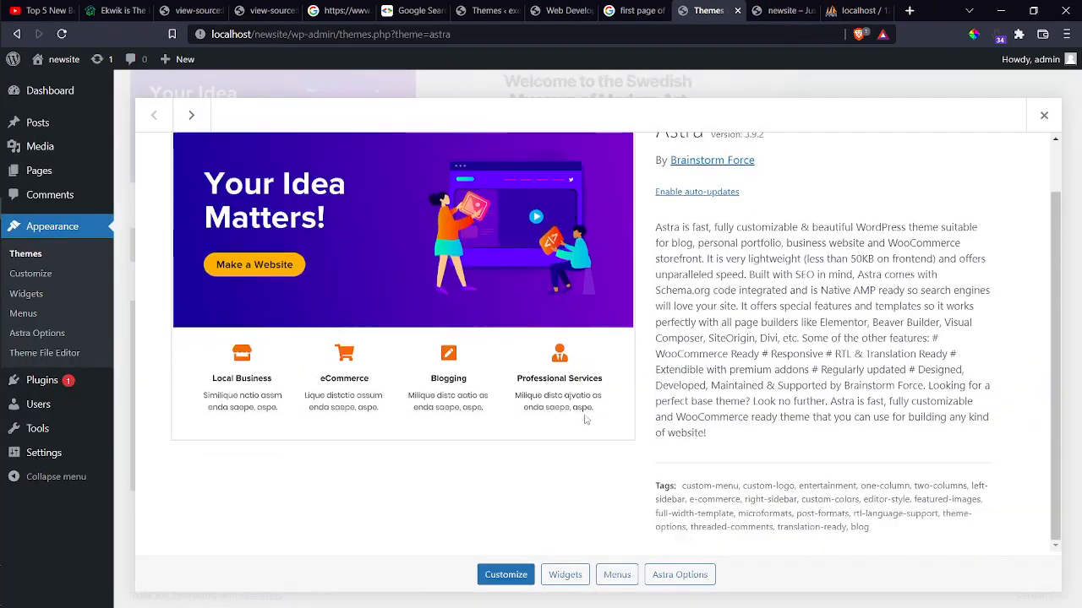
pyautogui.click(676, 581)
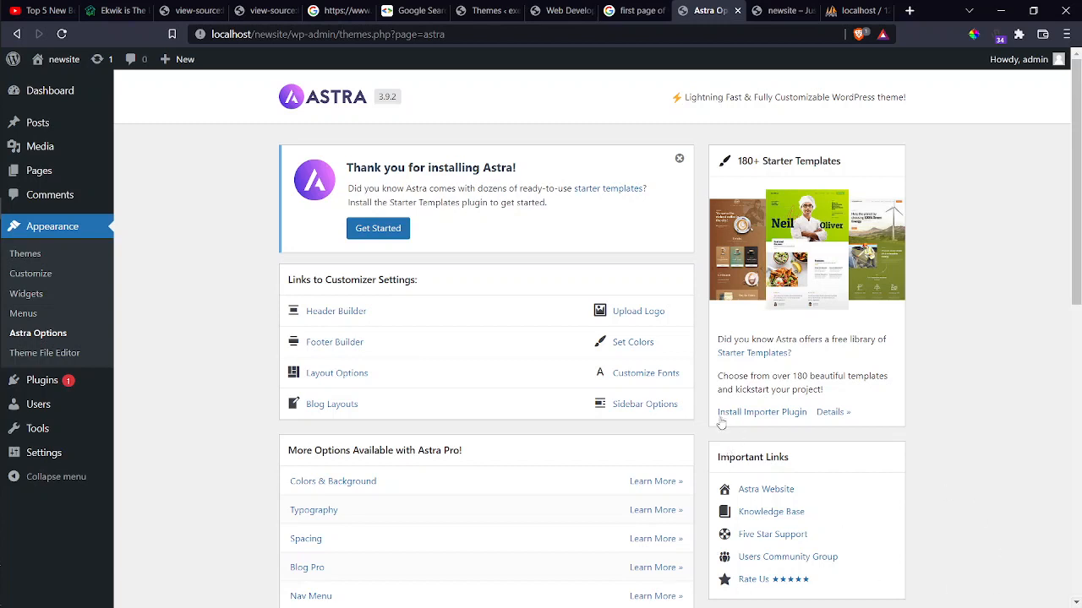
pyautogui.moveTo(718, 412); pyautogui.dragTo(814, 420)
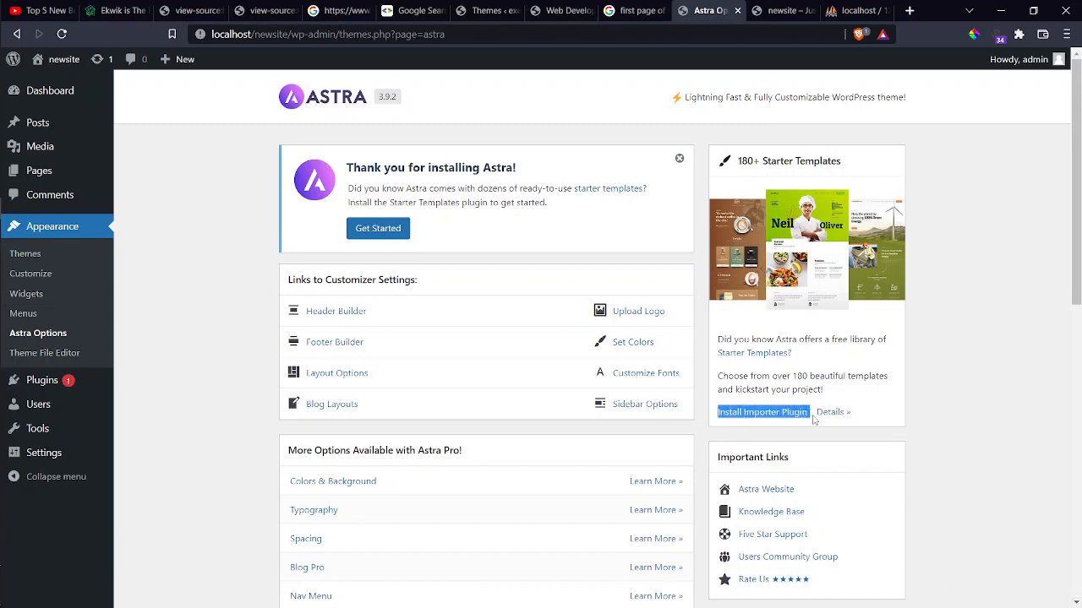
pyautogui.click(752, 413)
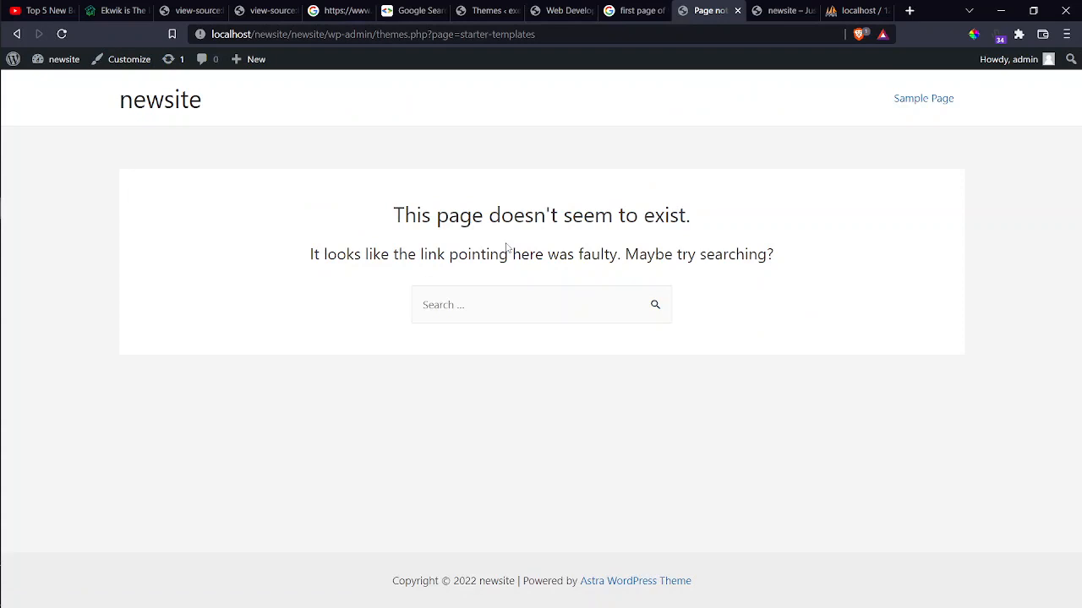
pyautogui.hotkey('alt', 'Left')
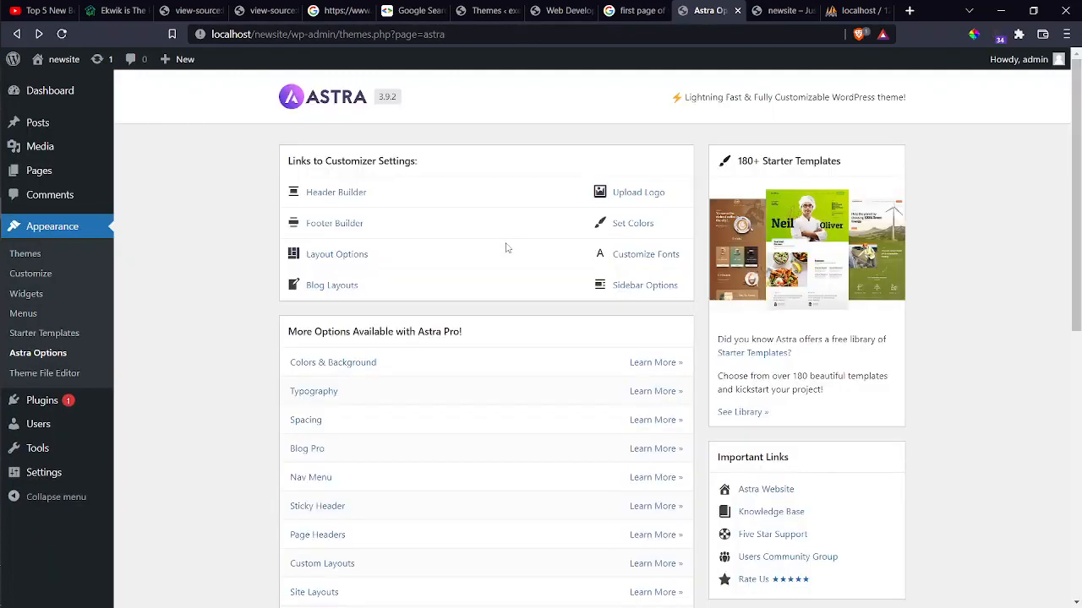
# Open the Starter Templates library via See Library and choose Build Your Website Now.
pyautogui.click(744, 413)
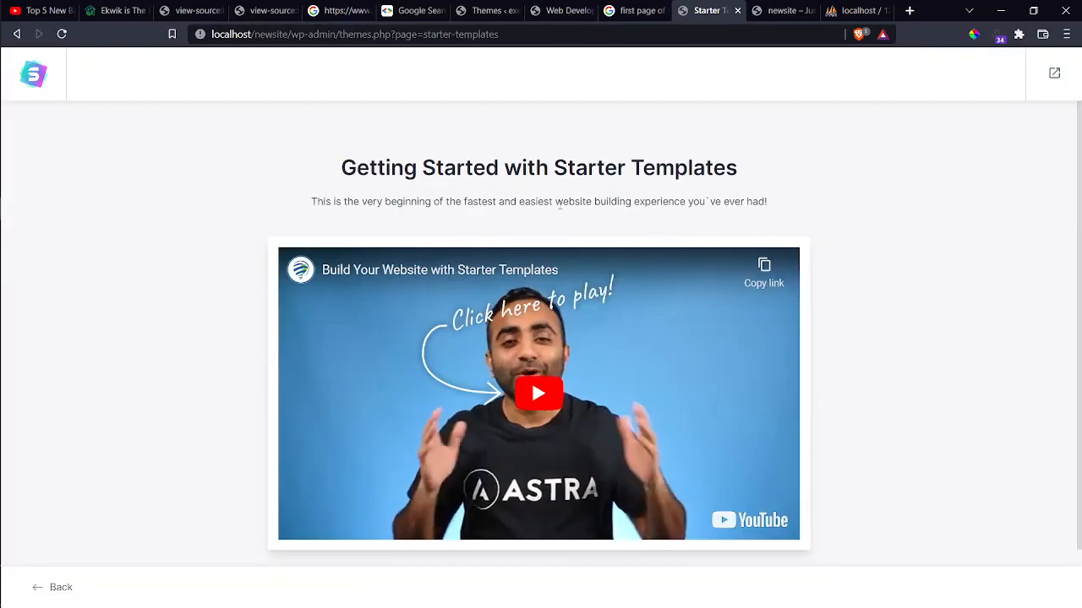
pyautogui.scroll(-1, 539, 380)
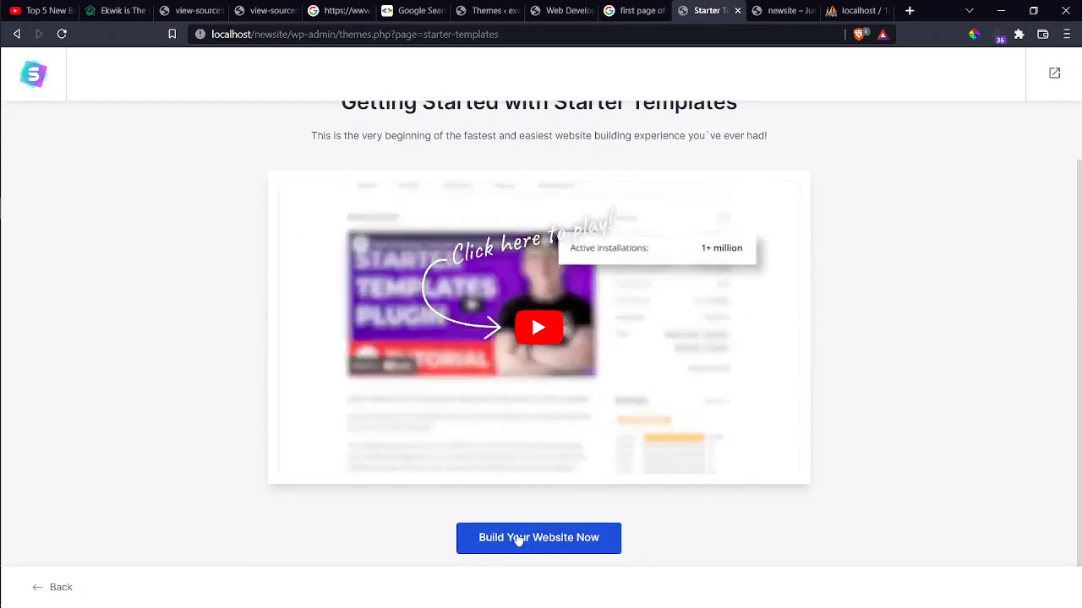
pyautogui.click(519, 539)
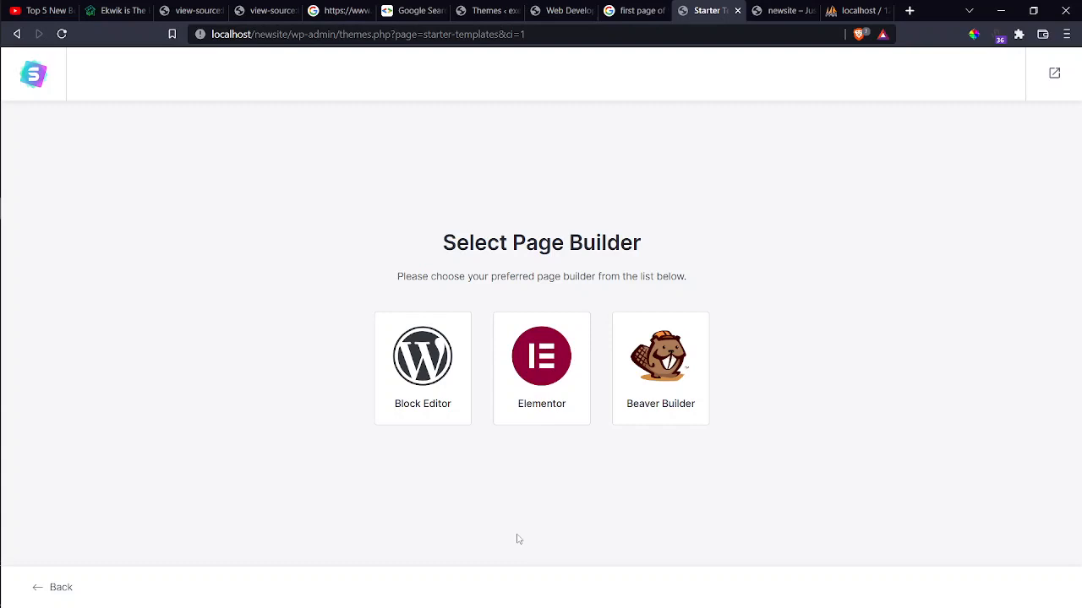
# Choose Elementor as the page builder and filter the templates to the Restaurant category.
pyautogui.click(543, 396)
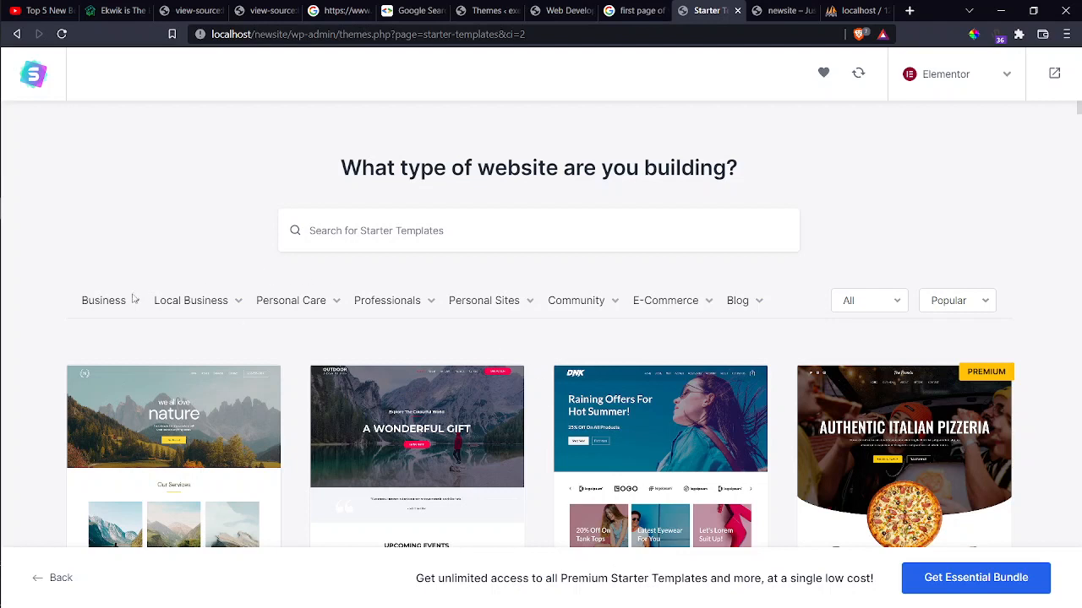
pyautogui.moveTo(111, 299)
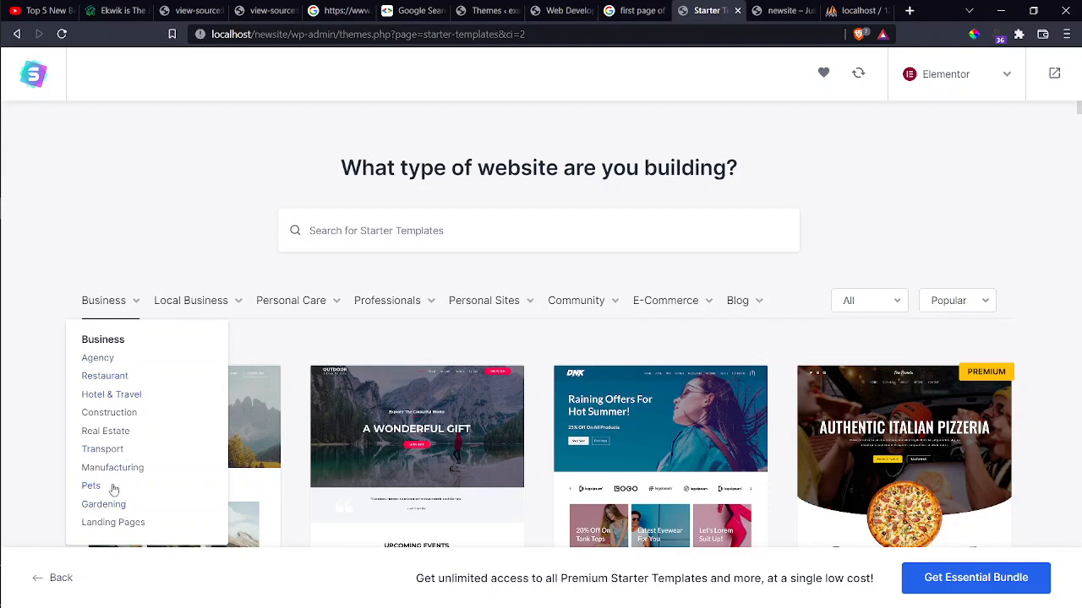
pyautogui.click(96, 380)
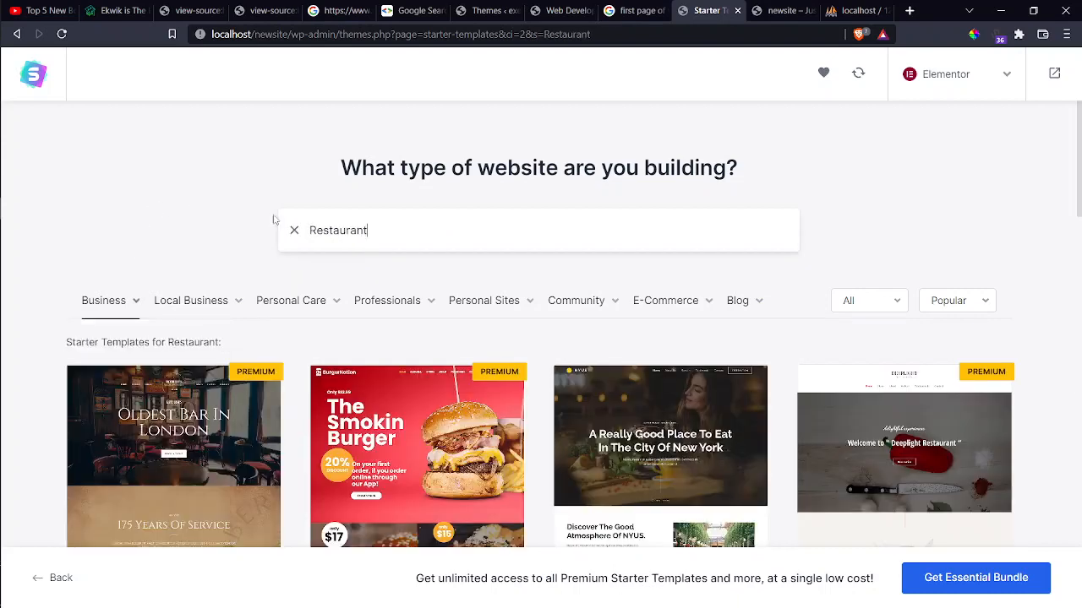
# Select the Italian Restaurant (Fresco) template from the Restaurant grid.
pyautogui.scroll(-3, 273, 218)
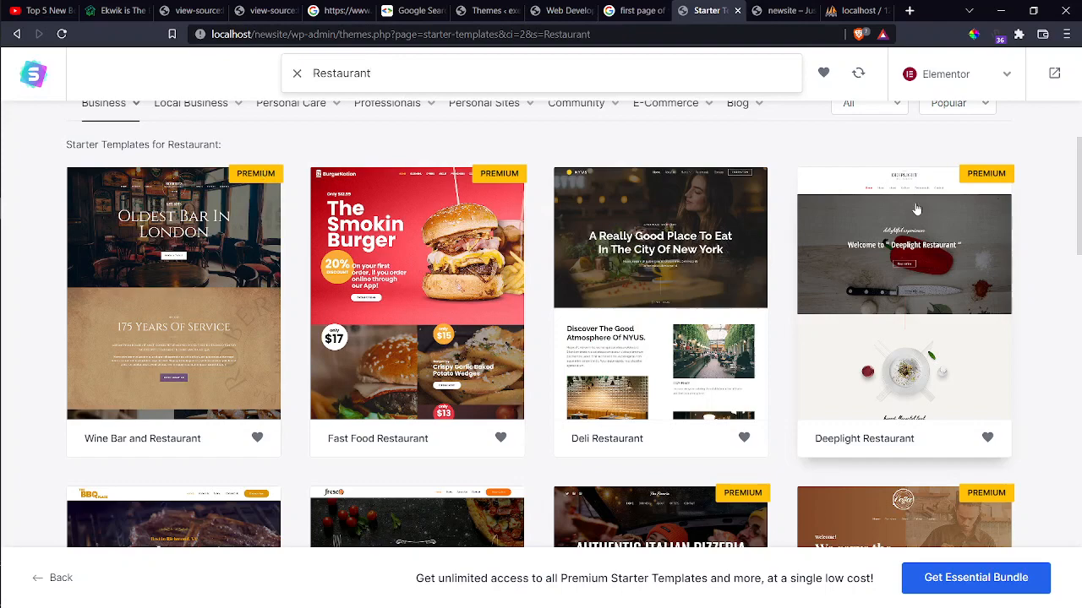
pyautogui.scroll(-3, 916, 209)
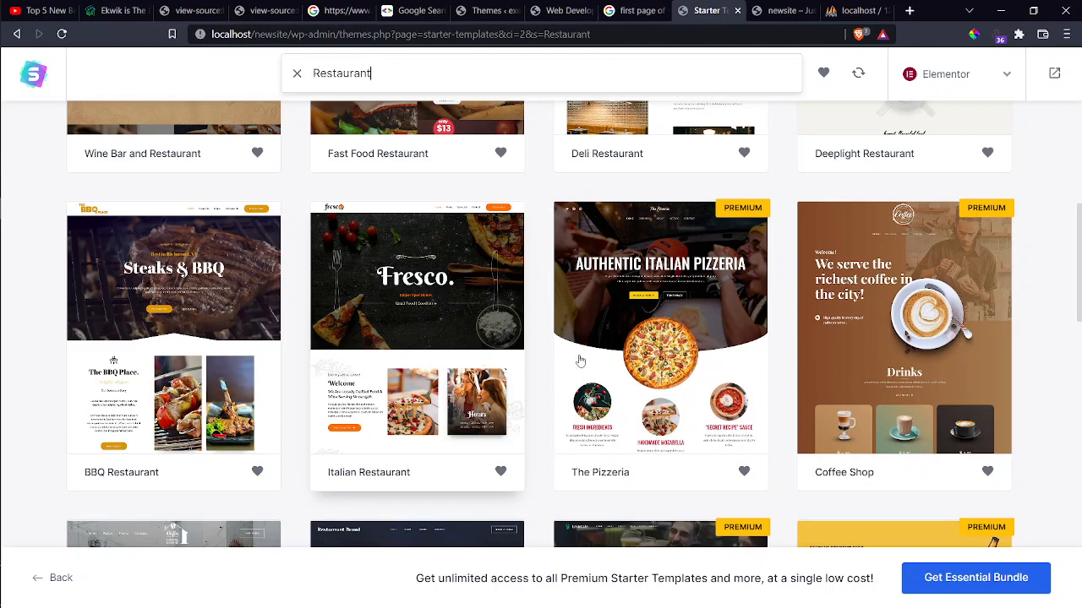
pyautogui.scroll(-1, 615, 351)
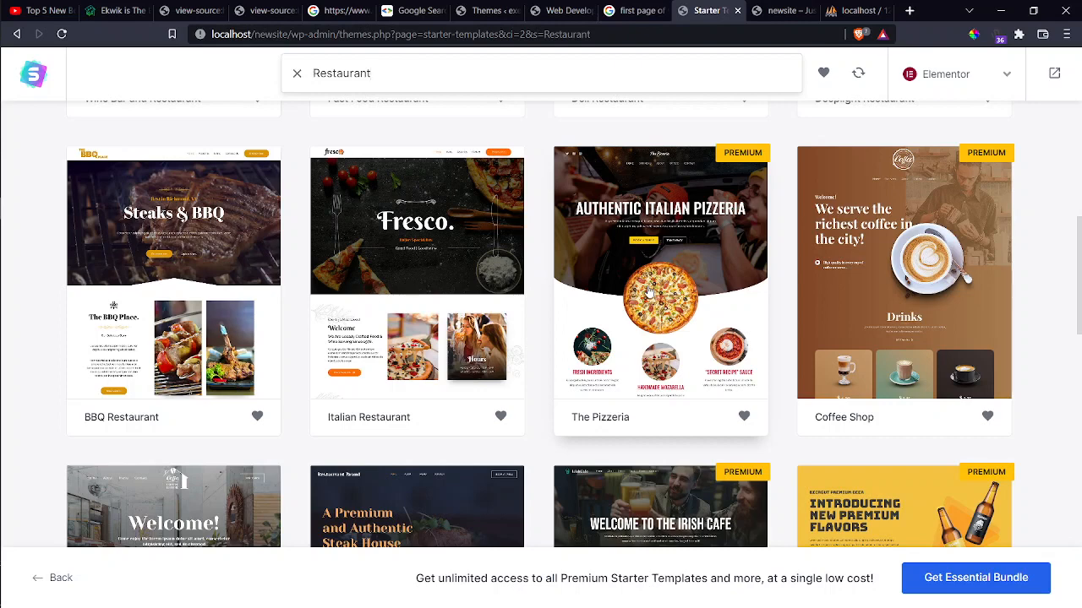
pyautogui.click(402, 292)
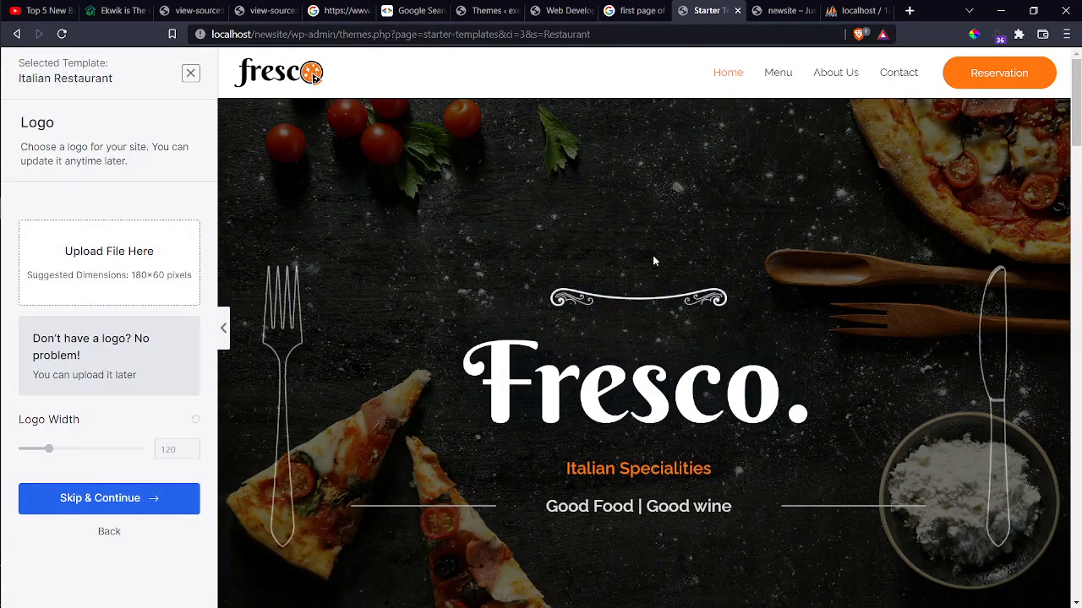
pyautogui.scroll(-10, 652, 255)
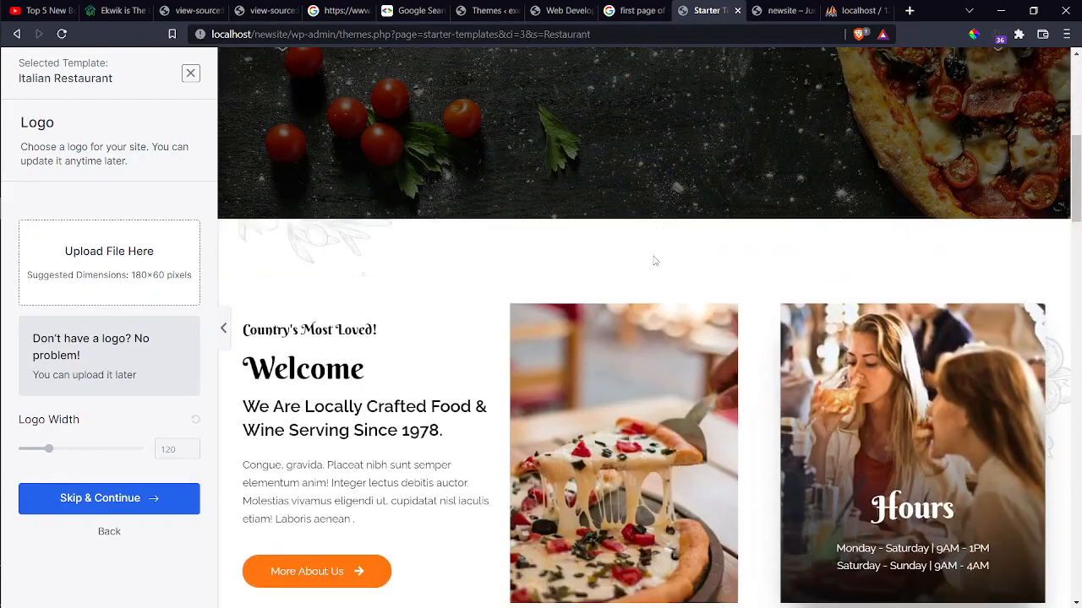
pyautogui.scroll(-15, 653, 262)
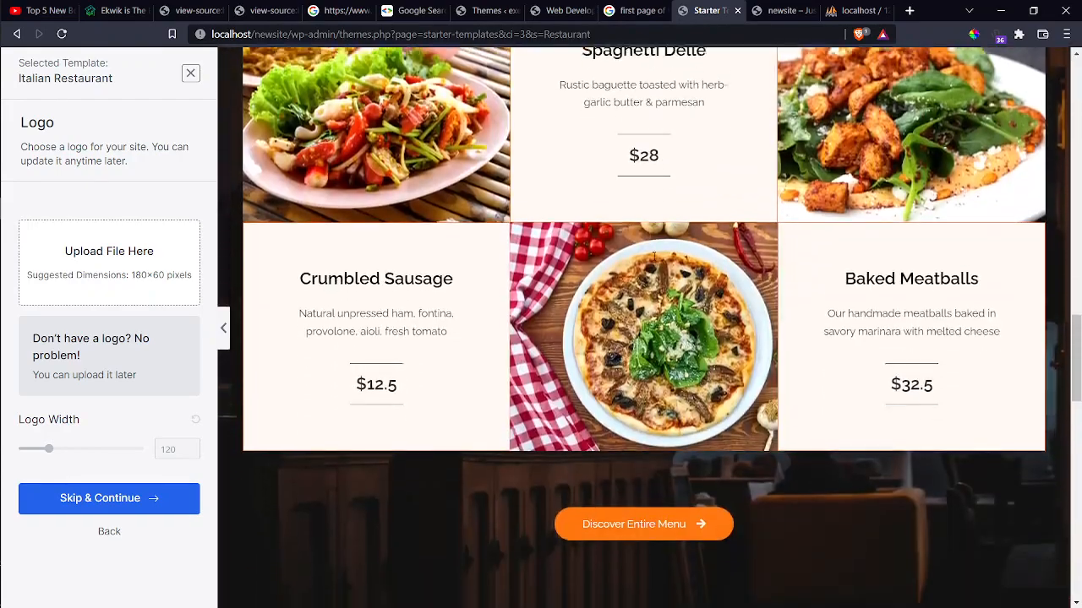
pyautogui.scroll(-5, 653, 261)
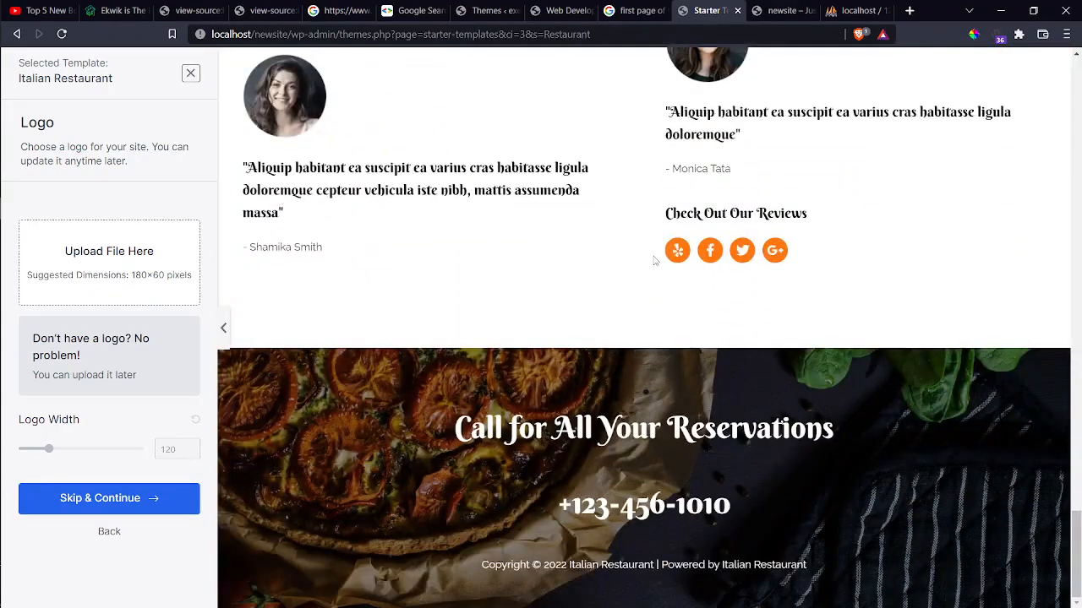
pyautogui.scroll(10, 653, 261)
pyautogui.scroll(12, 654, 261)
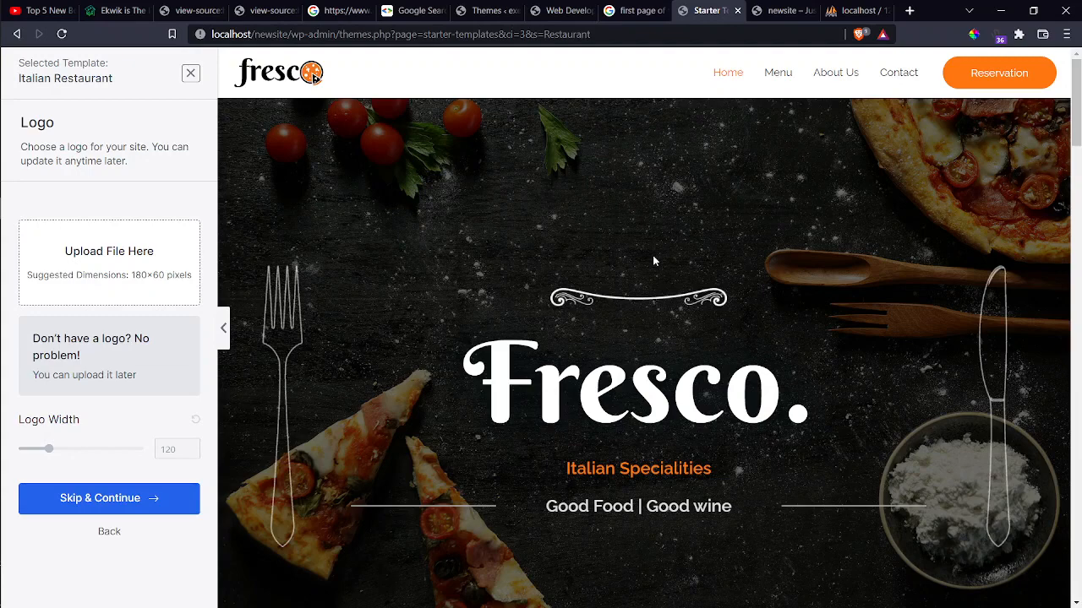
pyautogui.scroll(-12, 654, 261)
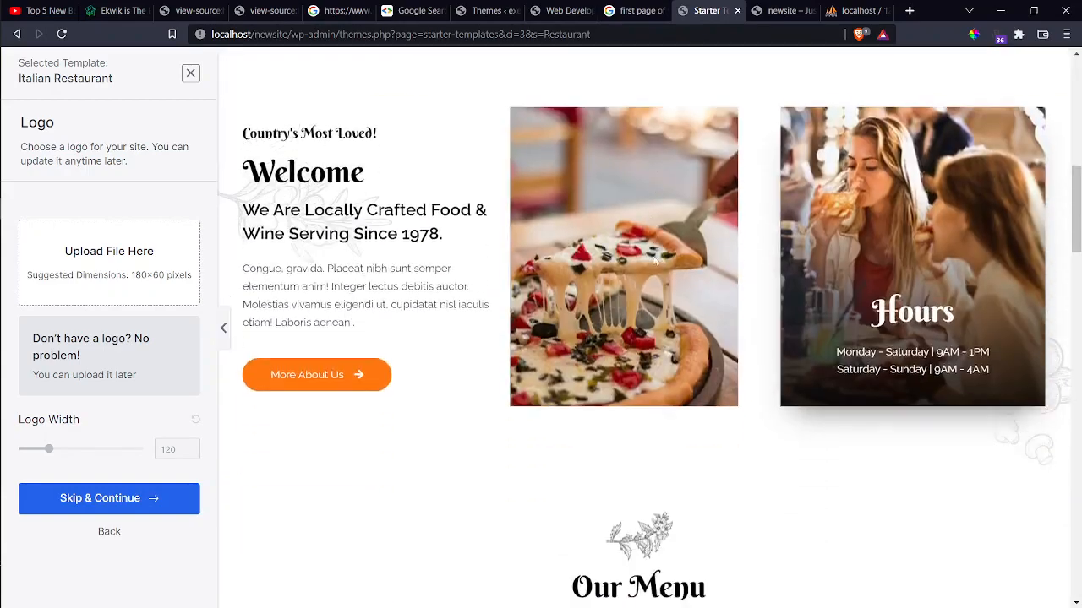
pyautogui.scroll(-4, 653, 261)
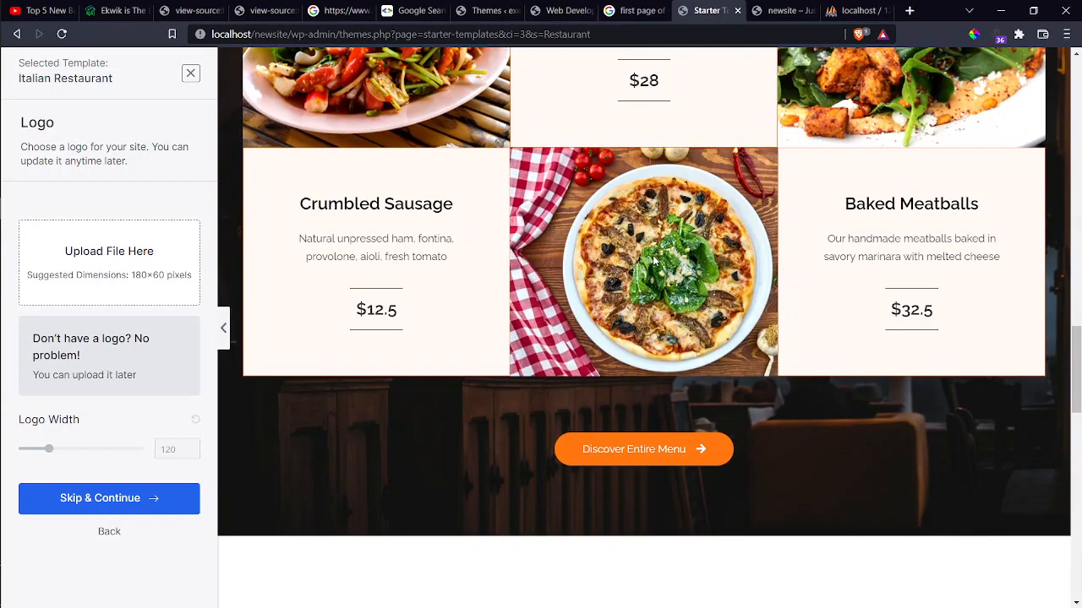
pyautogui.scroll(-15, 653, 261)
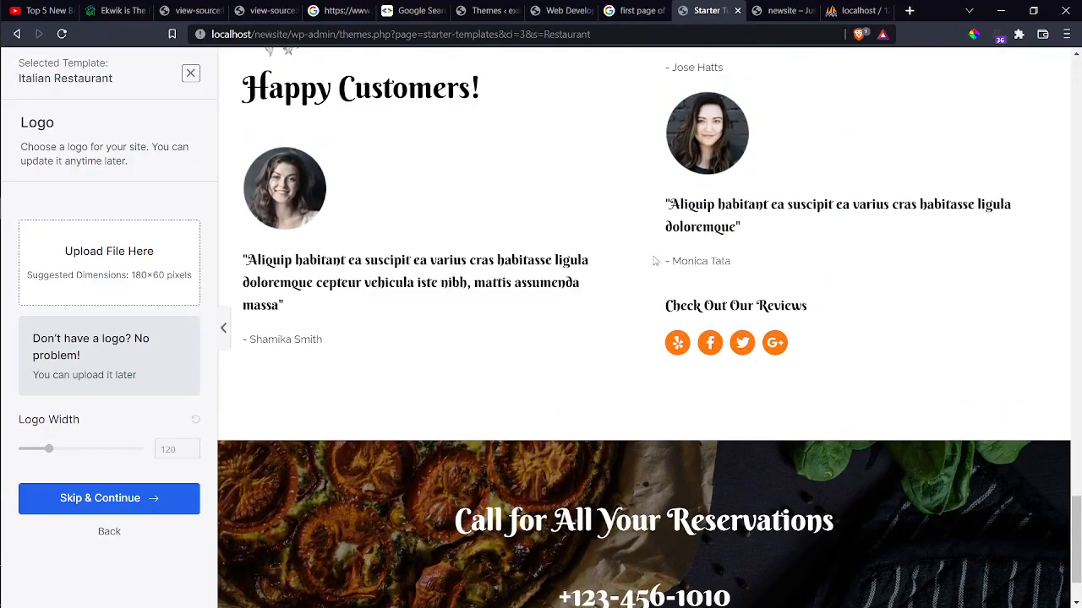
pyautogui.scroll(20, 653, 260)
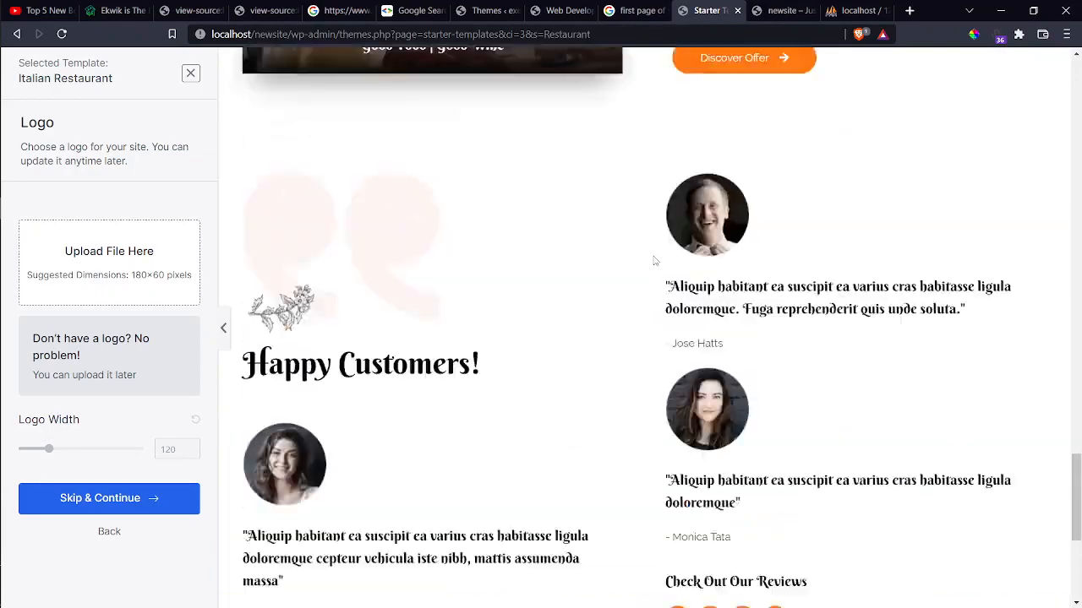
pyautogui.scroll(5, 653, 260)
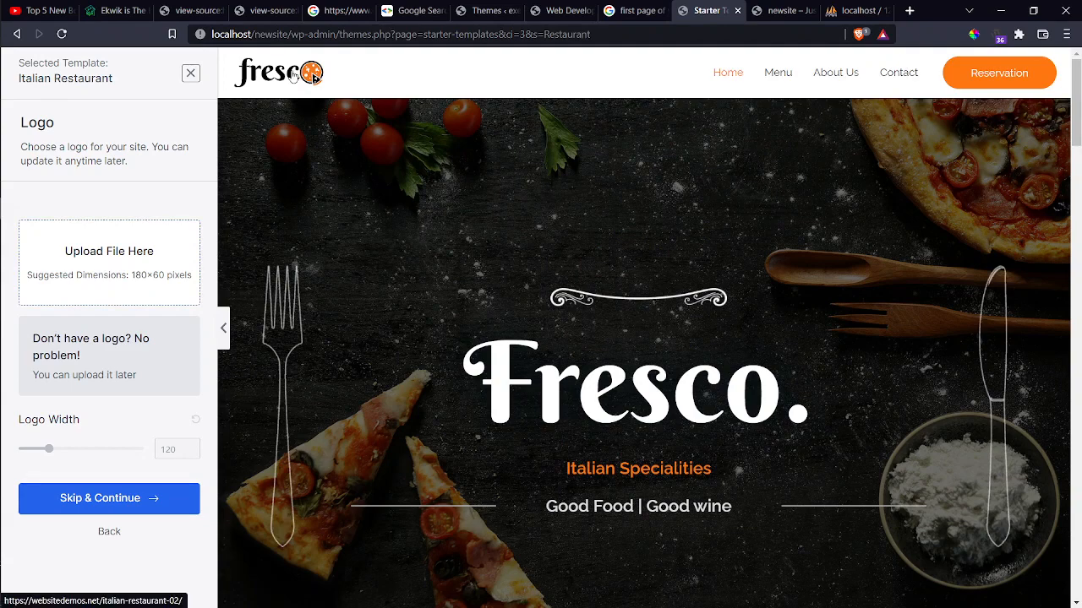
# Choose 5618169.jpg from the Desktop's digital marketing folder as the logo file.
pyautogui.click(94, 274)
pyautogui.click(536, 329)
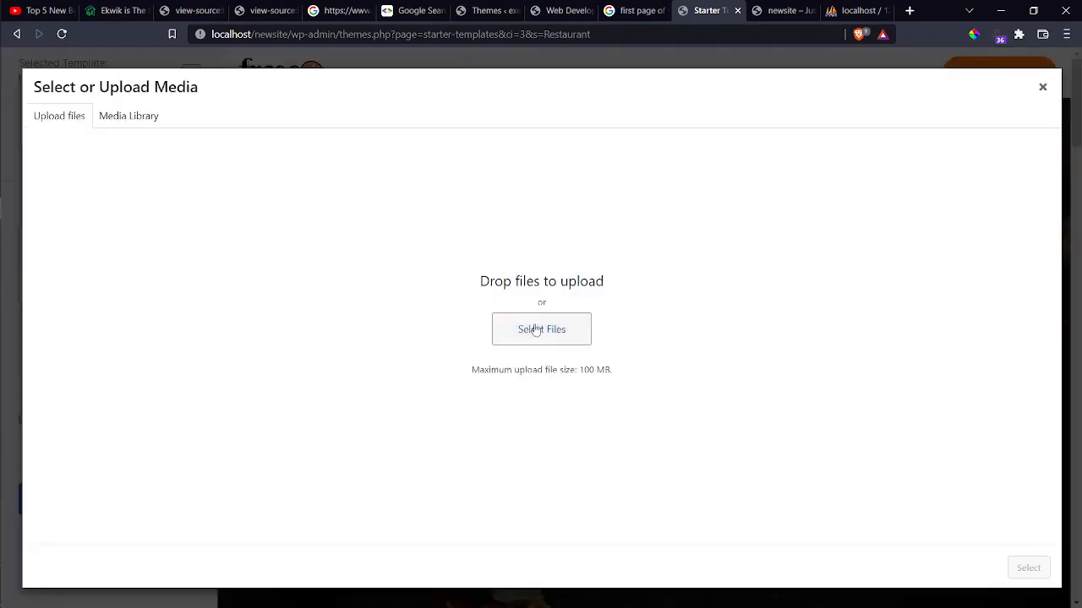
pyautogui.scroll(5, 87, 283)
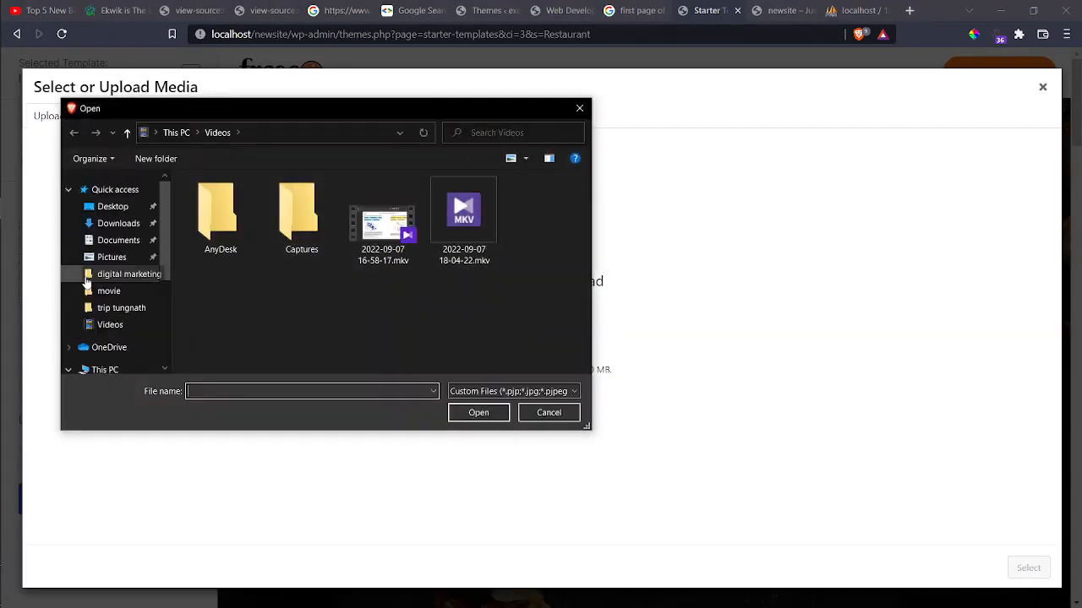
pyautogui.click(110, 207)
pyautogui.doubleClick(439, 230)
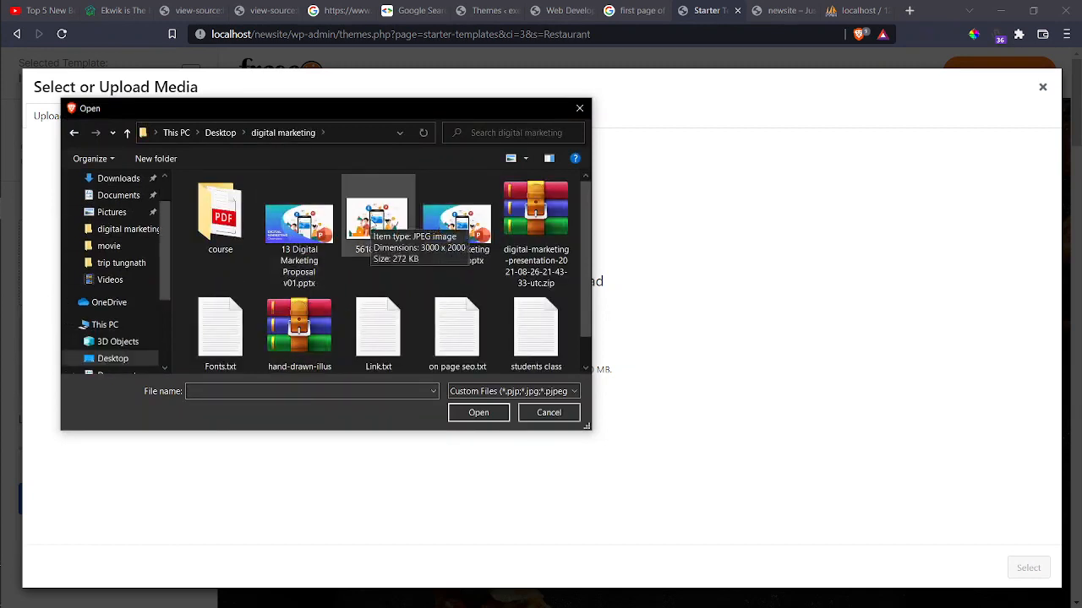
pyautogui.click(376, 221)
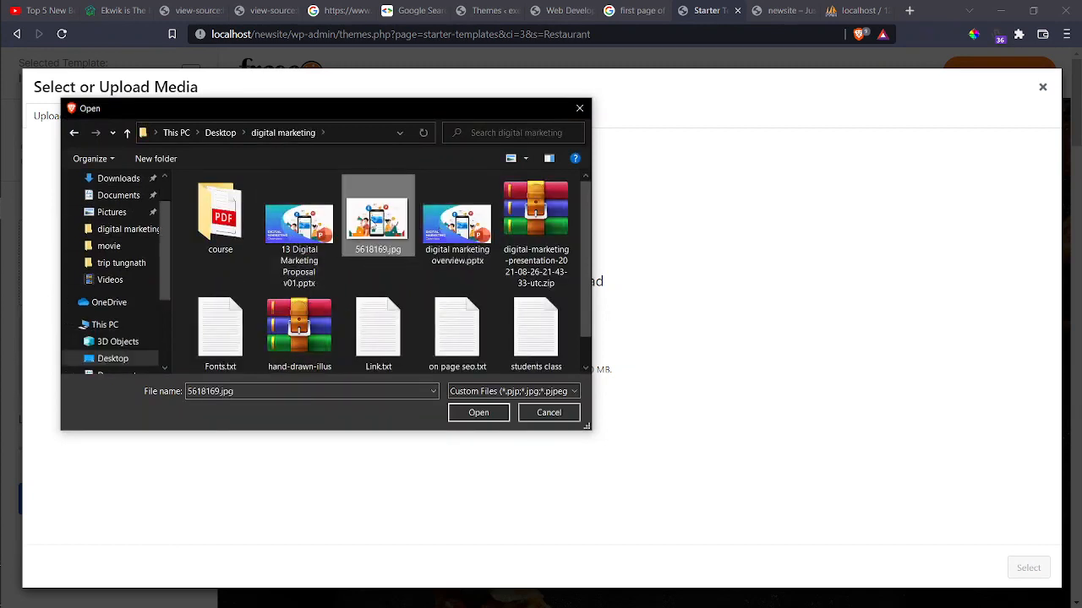
# Upload the image, set it as the site logo at width 144, and continue.
pyautogui.click(478, 412)
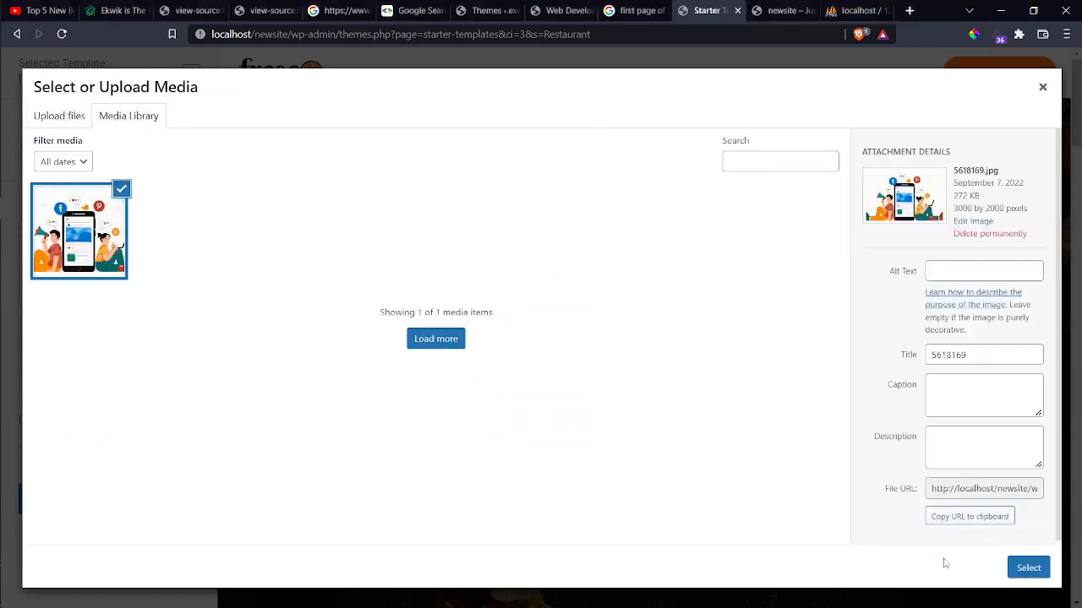
pyautogui.click(1028, 568)
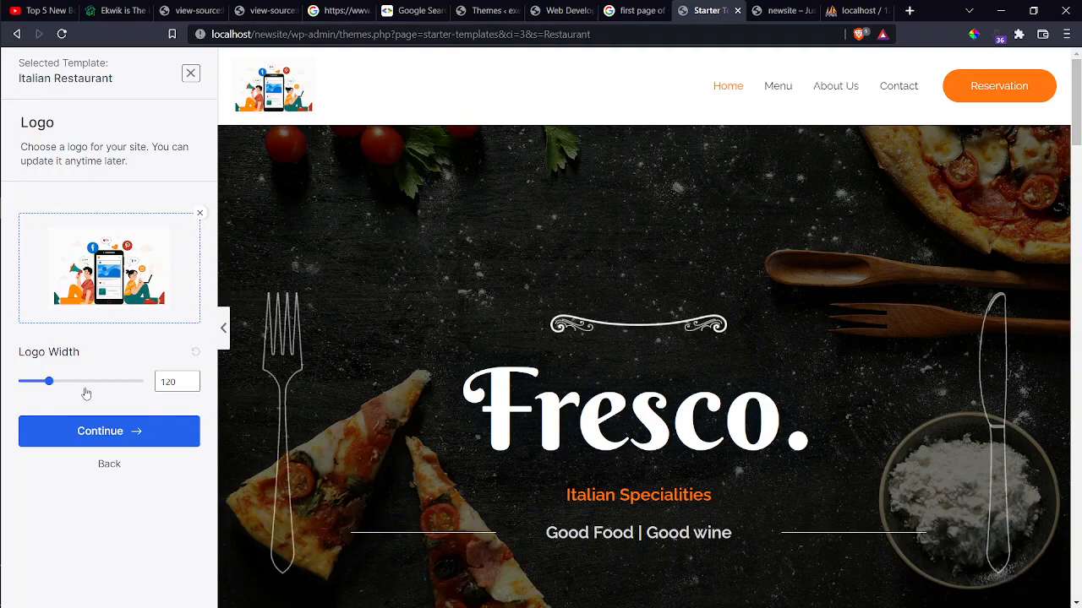
pyautogui.moveTo(48, 382)
pyautogui.mouseDown()
pyautogui.moveTo(188, 381)
pyautogui.moveTo(18, 383)
pyautogui.moveTo(83, 383)
pyautogui.moveTo(55, 384)
pyautogui.mouseUp()
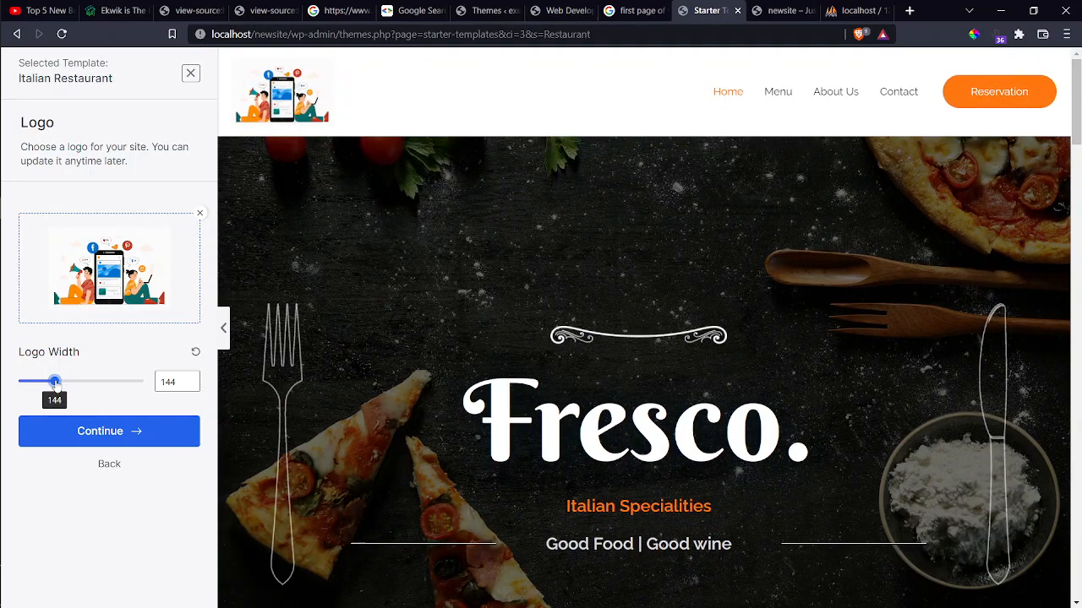
pyautogui.click(98, 443)
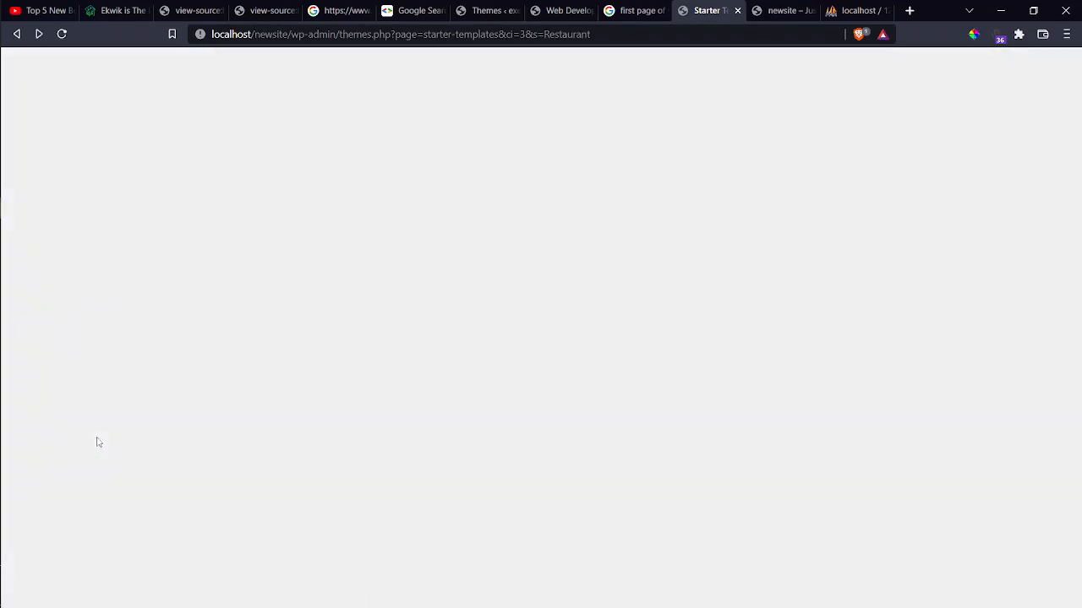
# Go back to the template gallery and select the Outdoor Adventure template.
pyautogui.click(17, 36)
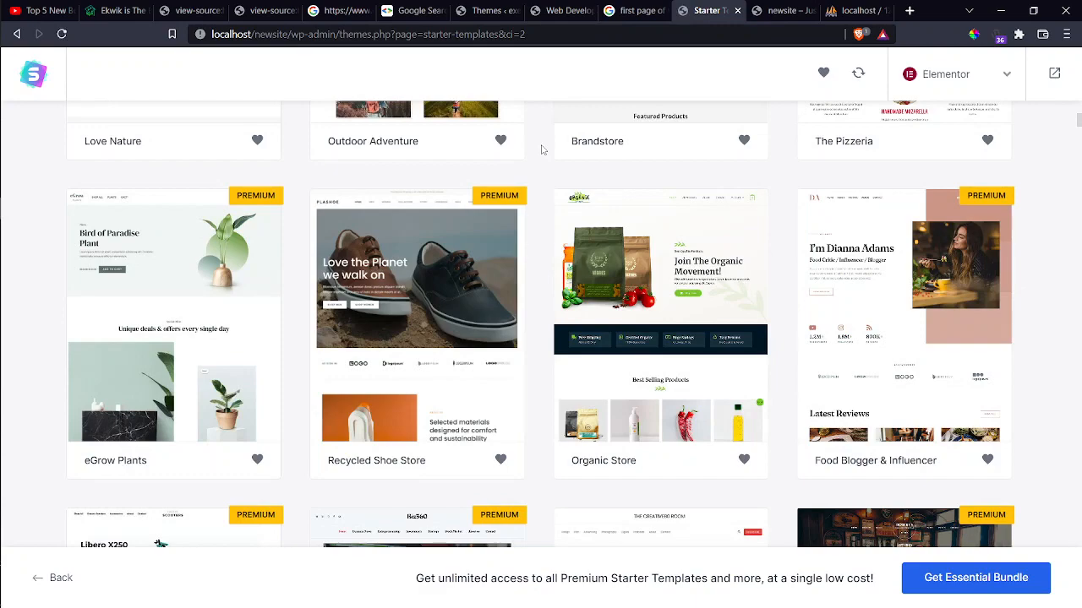
pyautogui.scroll(3, 542, 149)
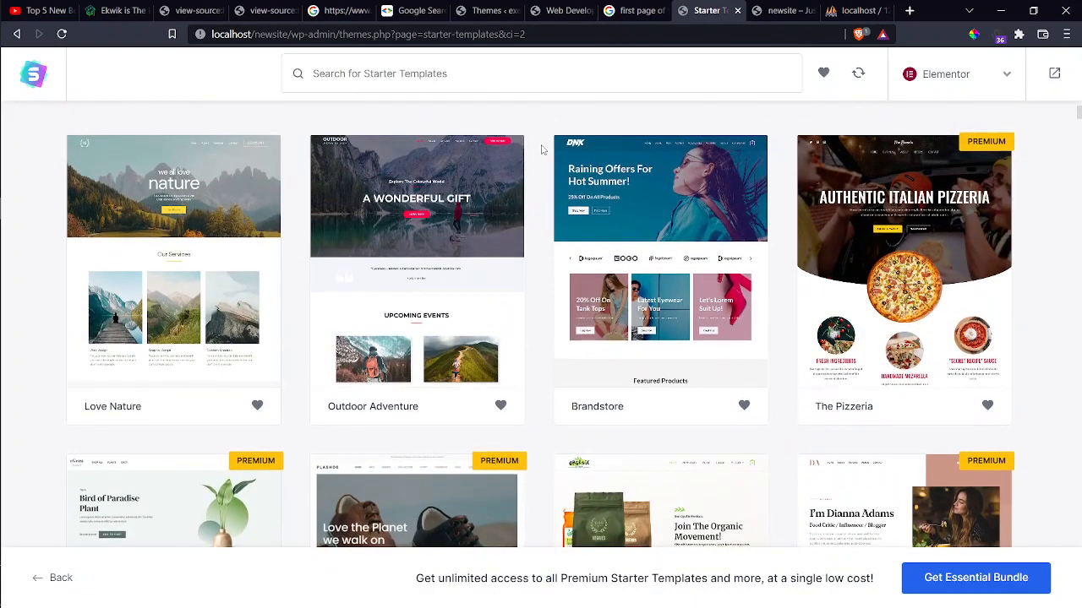
pyautogui.scroll(-10, 541, 149)
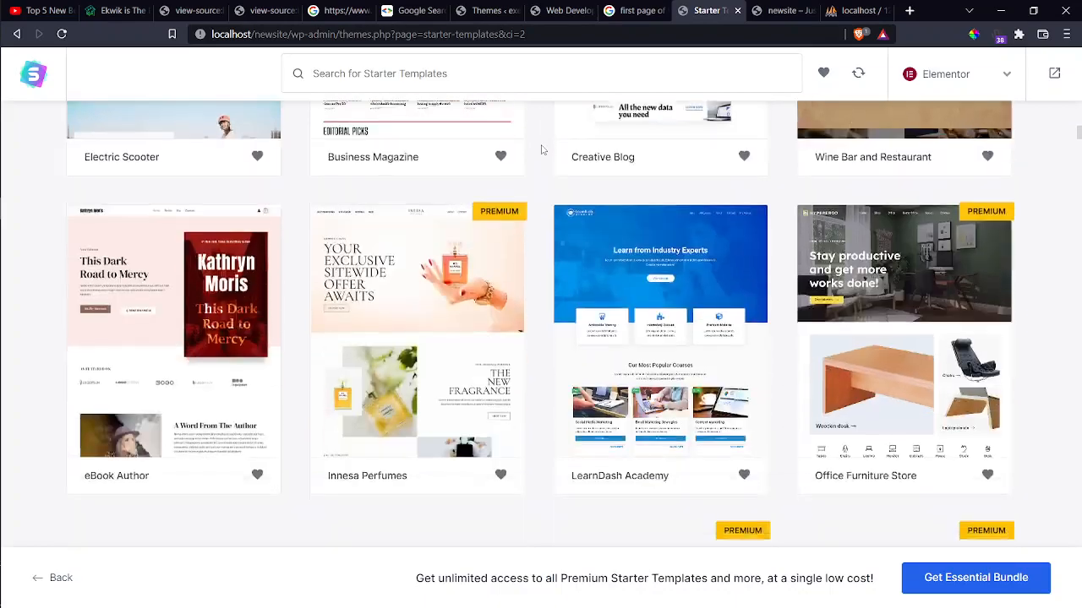
pyautogui.scroll(5, 542, 150)
pyautogui.scroll(5, 541, 150)
pyautogui.scroll(-3, 357, 345)
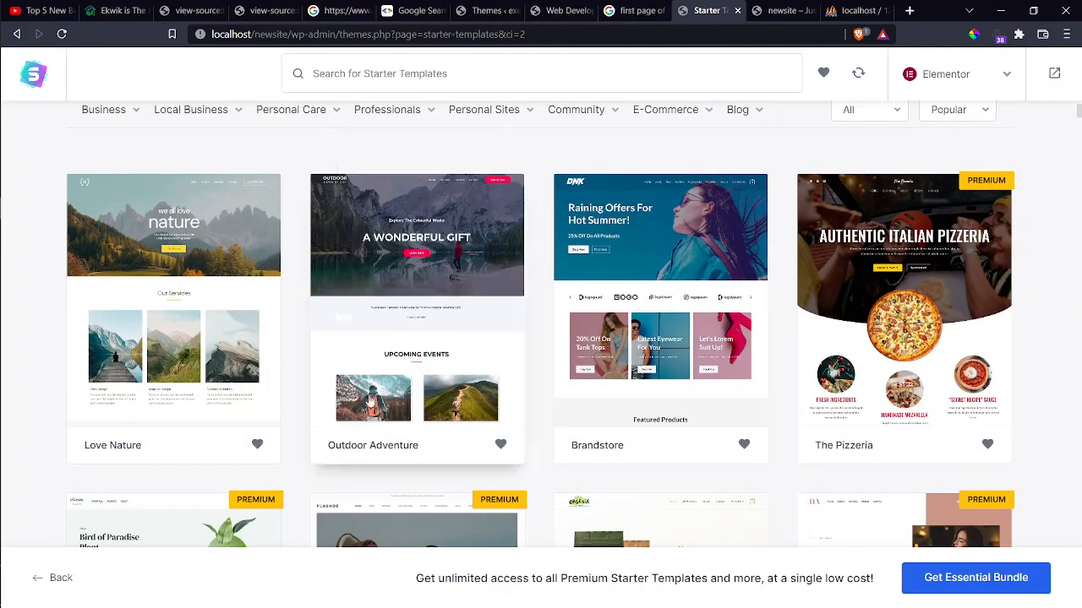
pyautogui.click(408, 388)
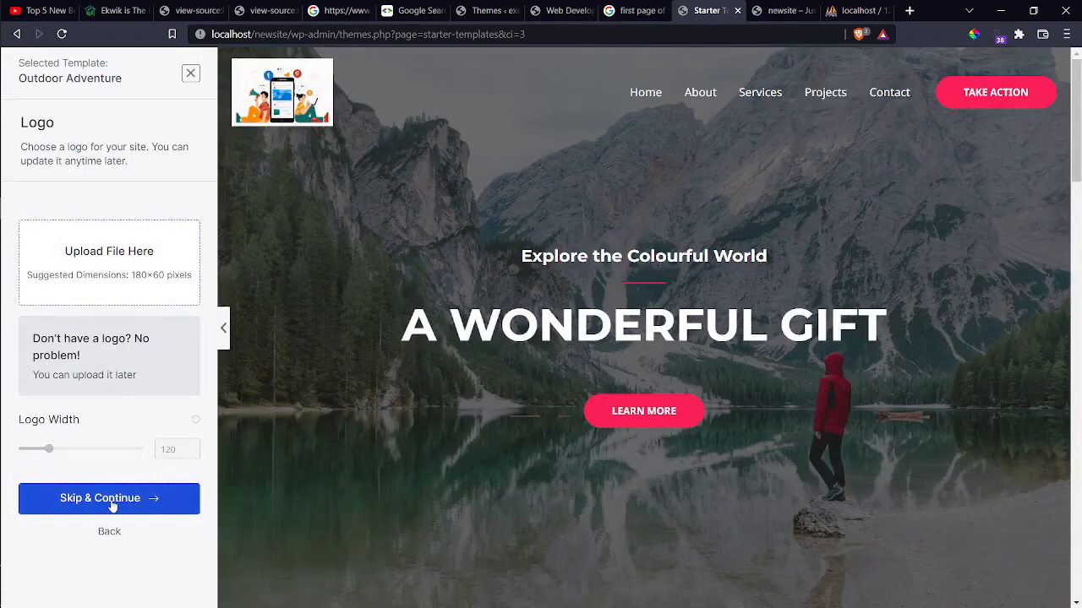
# Skip the logo, apply the blue palette and Vollkorn / Open Sans fonts, and continue.
pyautogui.click(112, 500)
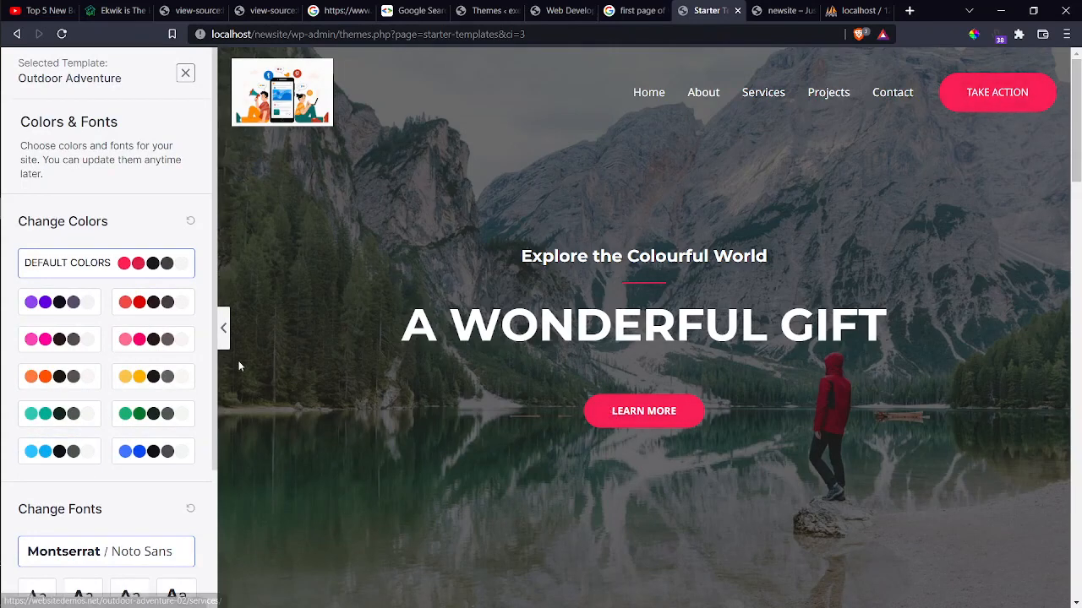
pyautogui.click(157, 448)
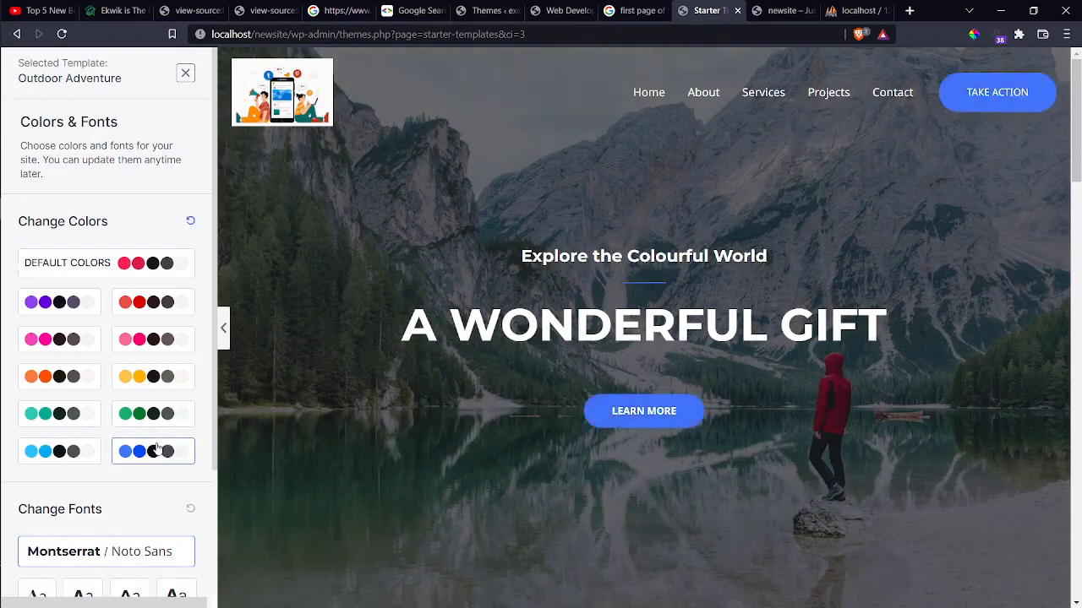
pyautogui.scroll(-2, 156, 448)
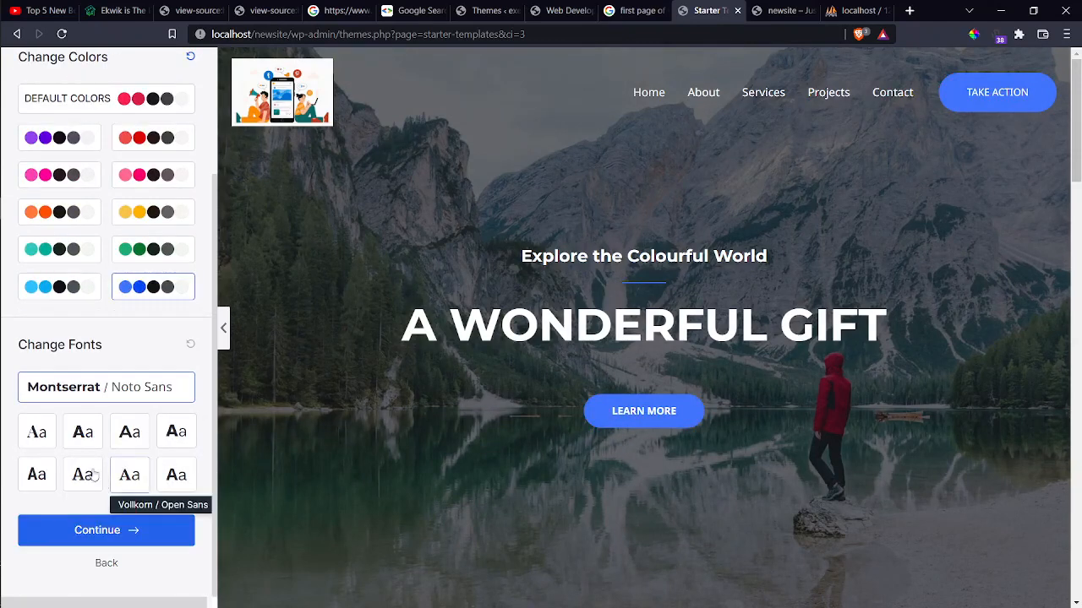
pyautogui.click(135, 483)
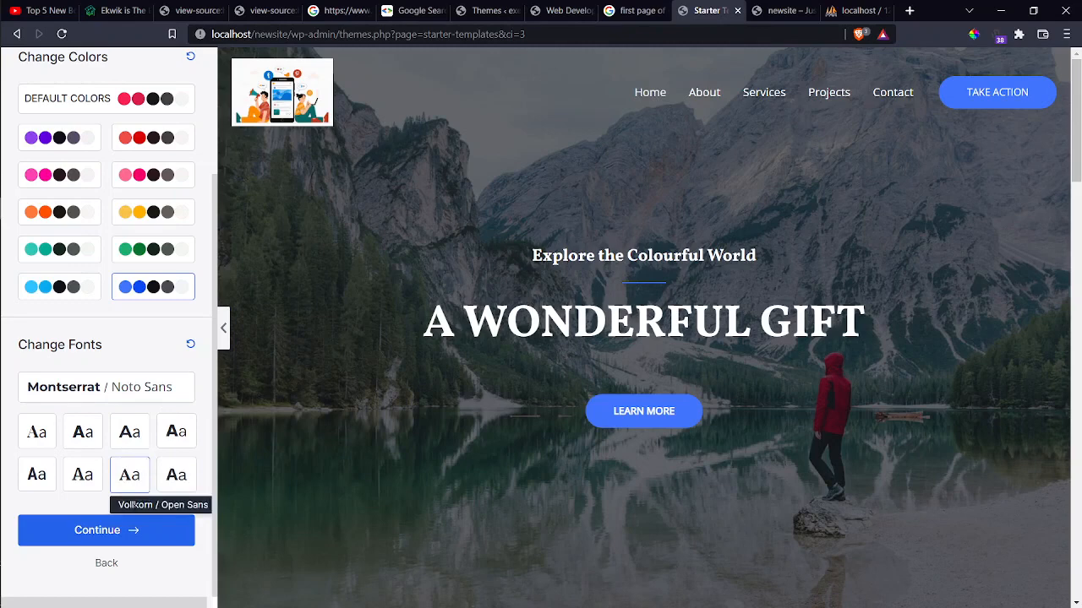
pyautogui.click(127, 531)
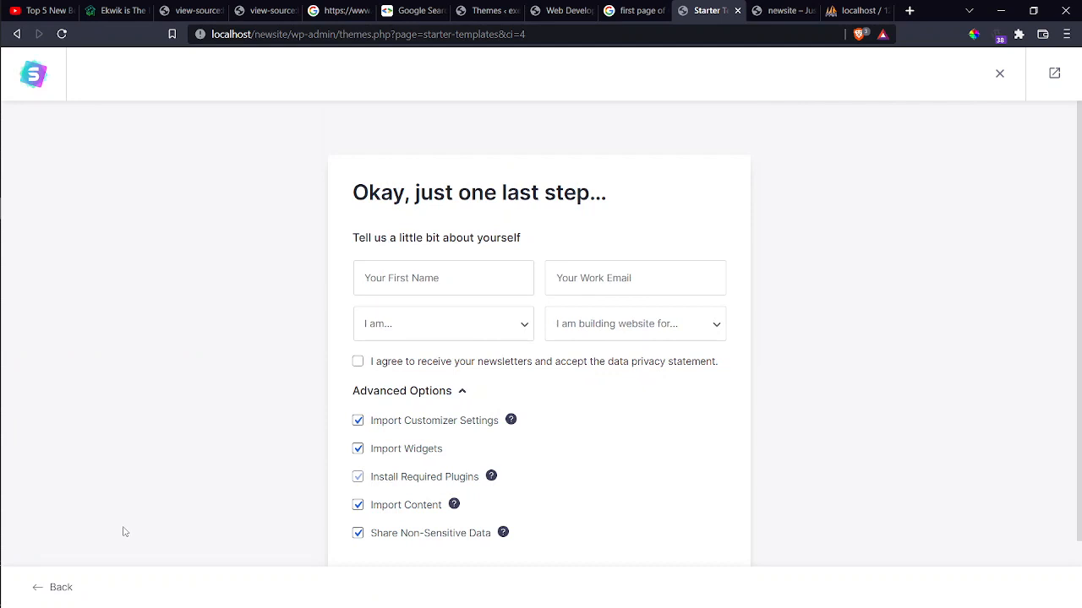
# Fill in the first name and work e-mail fields from saved autofill suggestions.
pyautogui.scroll(-1, 124, 532)
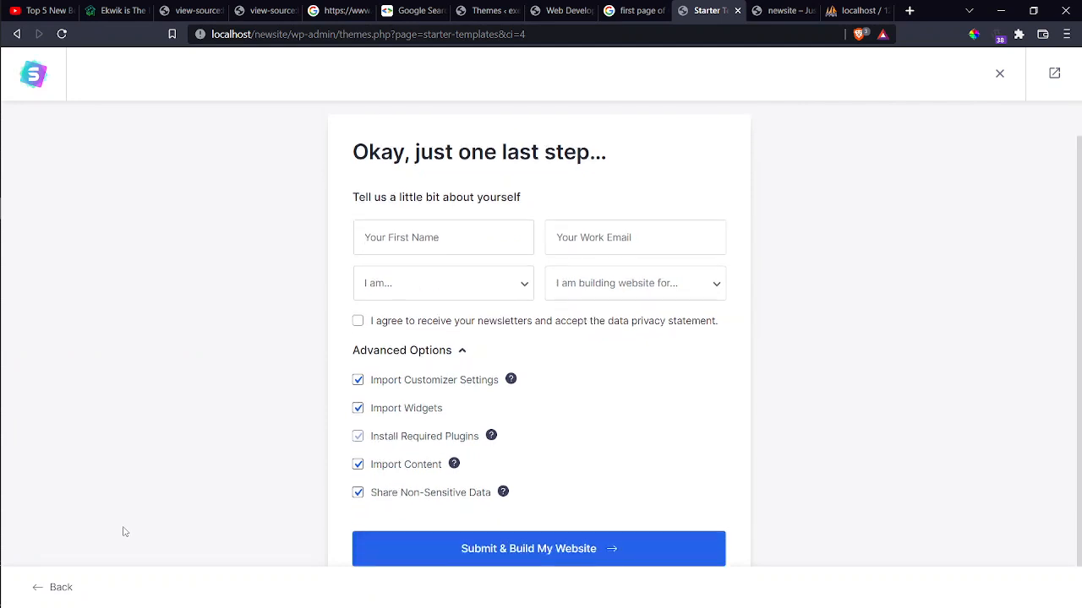
pyautogui.click(403, 237)
pyautogui.click(403, 270)
pyautogui.click(571, 240)
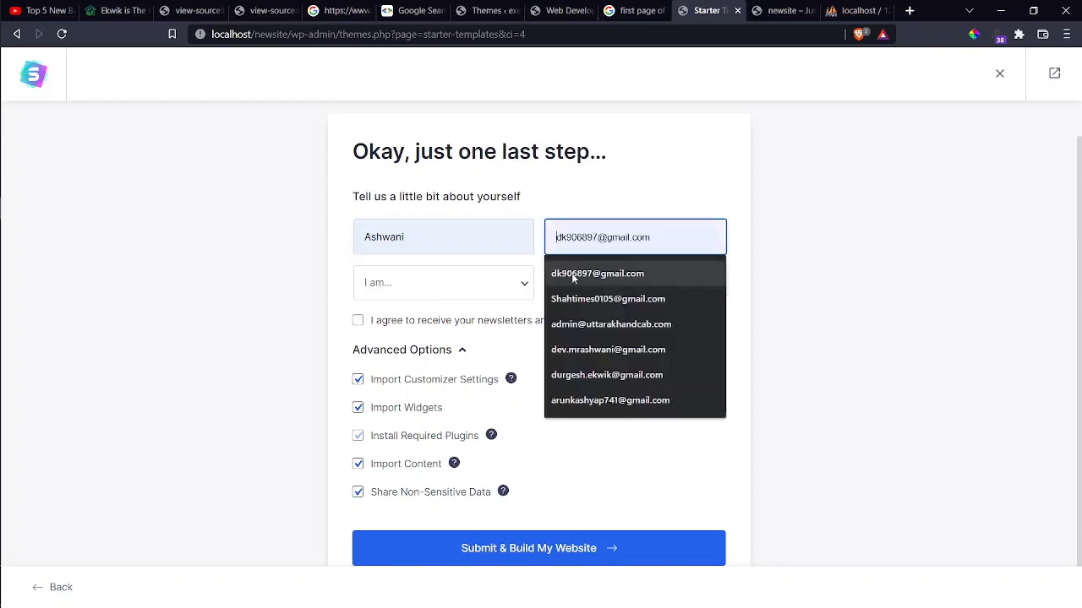
pyautogui.click(579, 350)
# Set level to Beginner, site for Myself/My Company, and accept the newsletter and privacy terms.
pyautogui.click(439, 283)
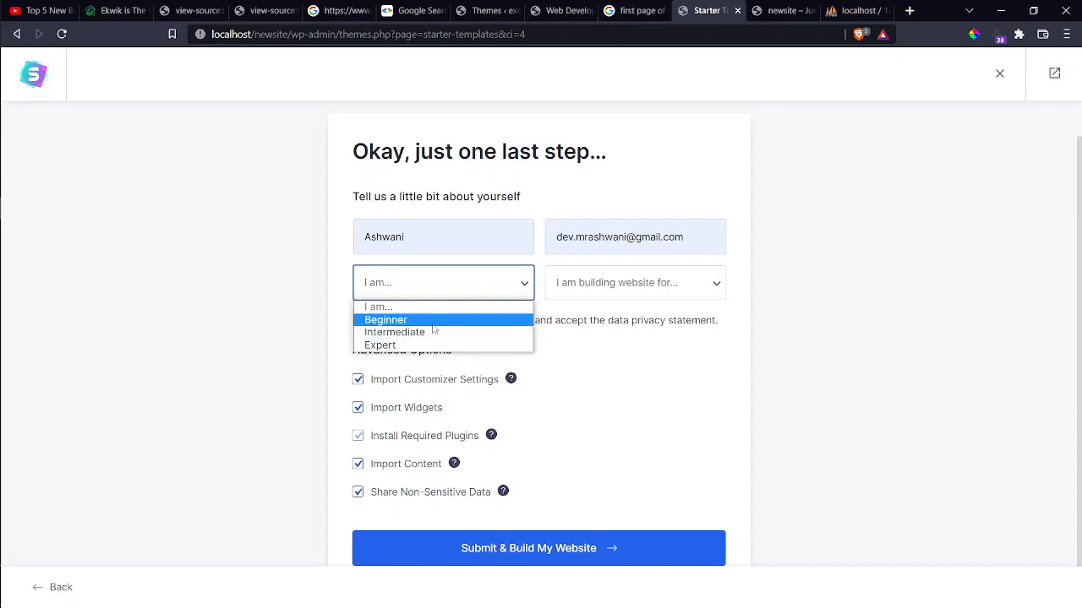
pyautogui.click(432, 326)
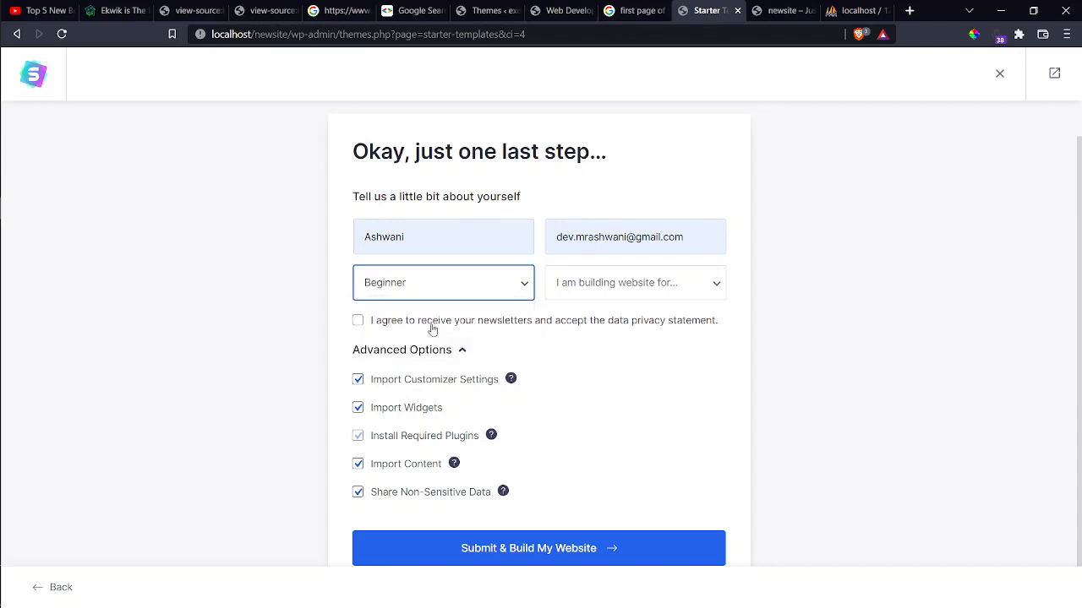
pyautogui.click(616, 283)
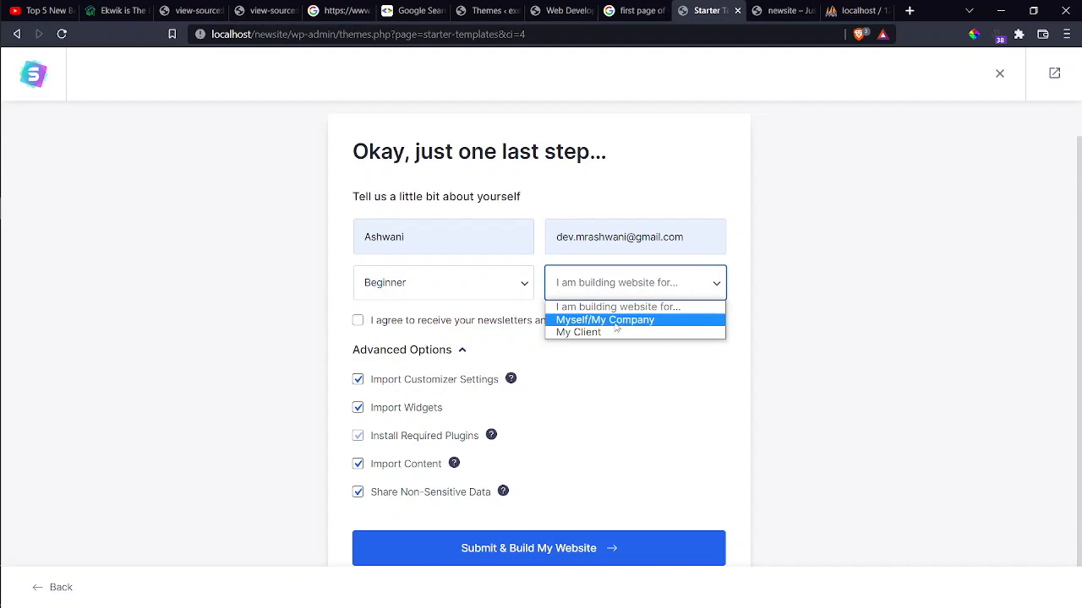
pyautogui.click(616, 321)
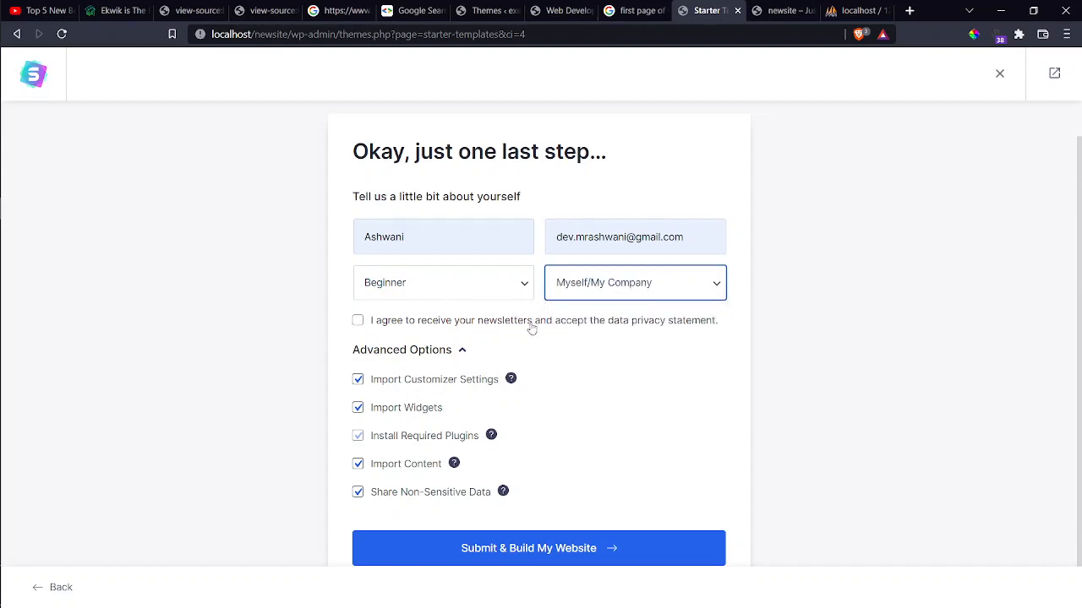
pyautogui.moveTo(532, 328); pyautogui.dragTo(355, 322)
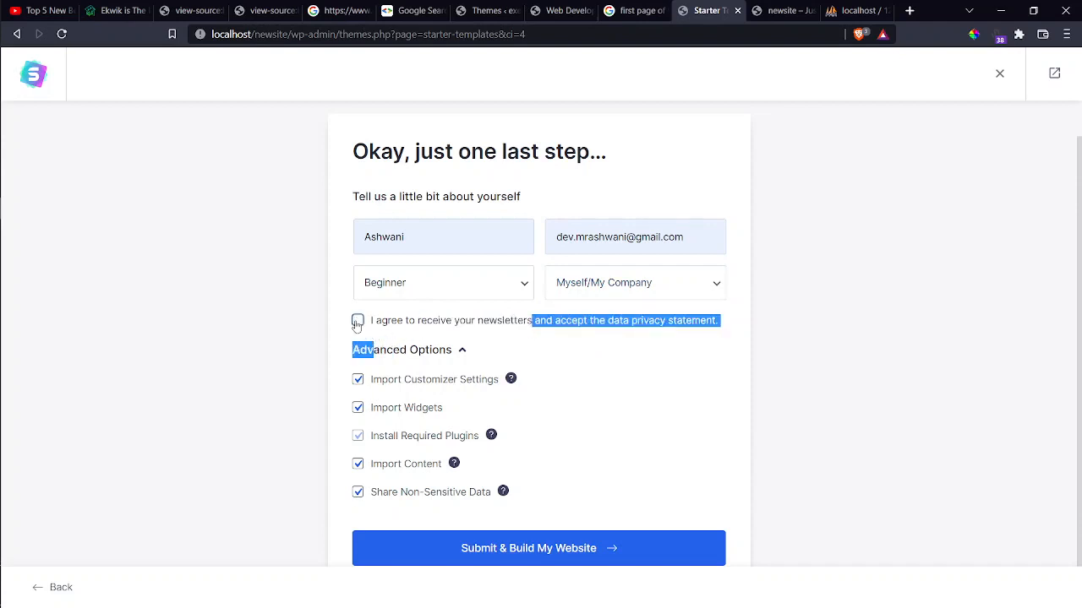
pyautogui.click(356, 322)
pyautogui.click(573, 355)
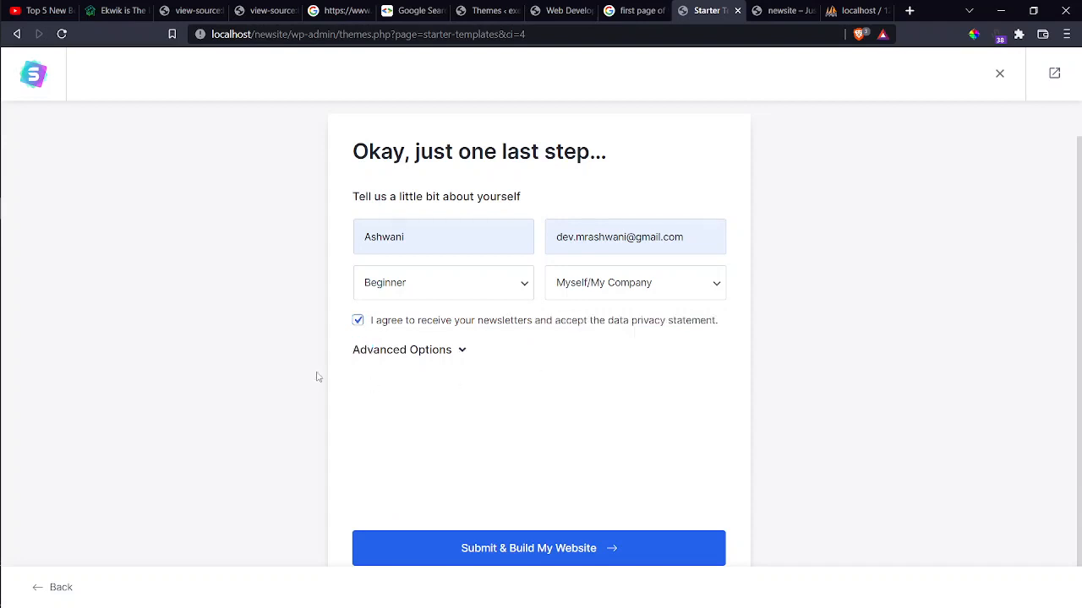
pyautogui.click(432, 353)
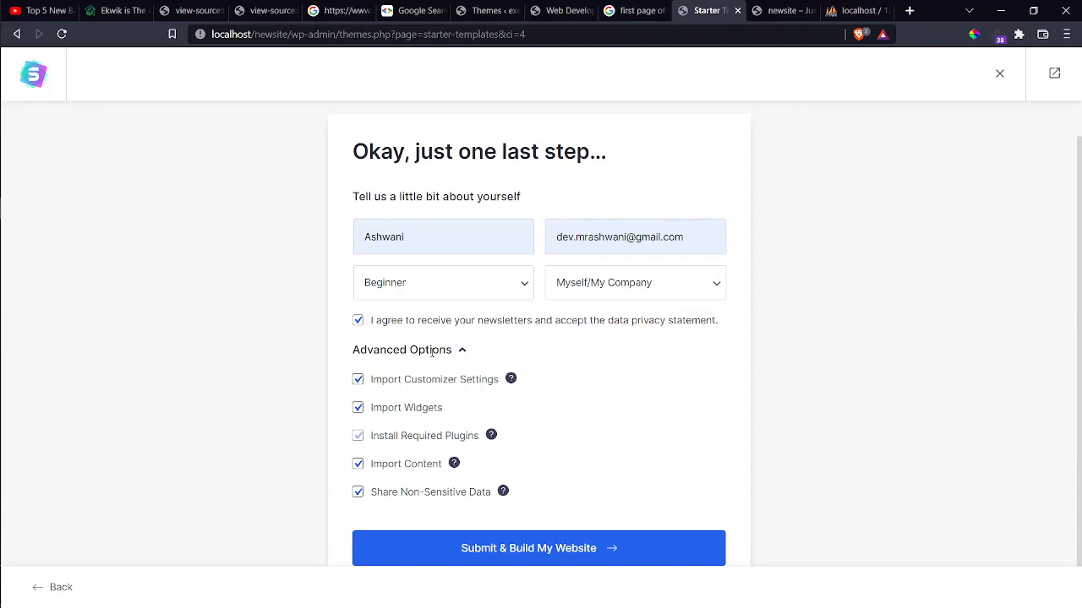
# Submit the form to build the website, check the newsite tab, then return to the build progress.
pyautogui.click(565, 550)
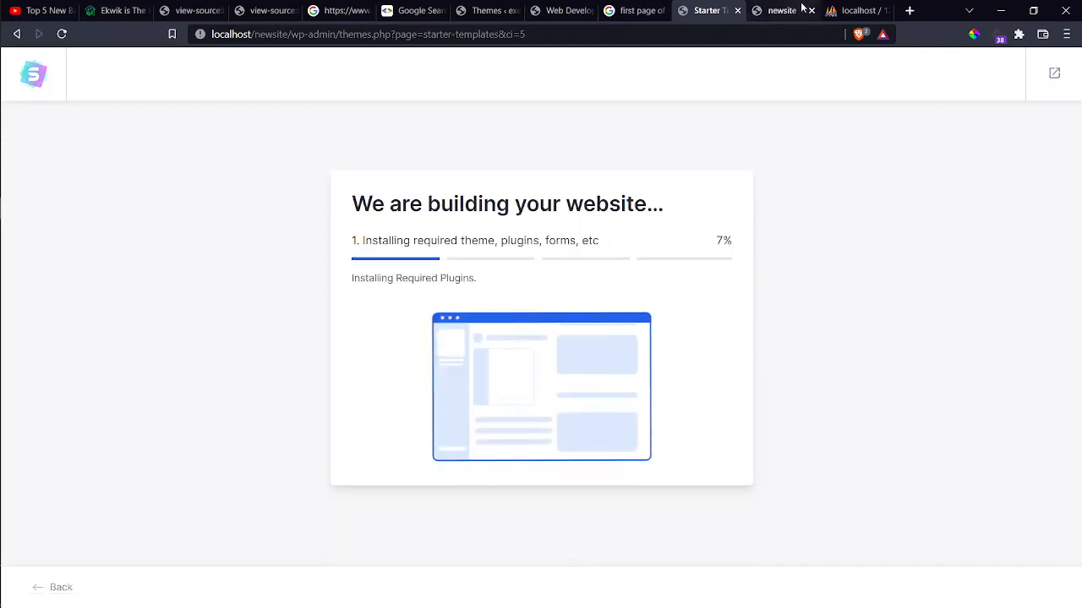
pyautogui.click(760, 8)
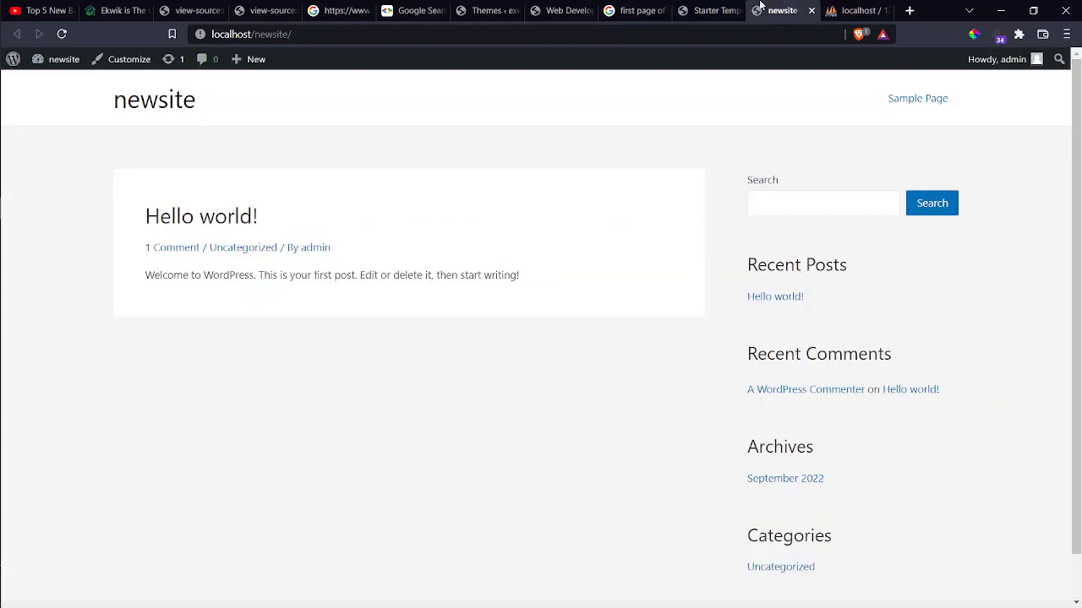
pyautogui.click(714, 8)
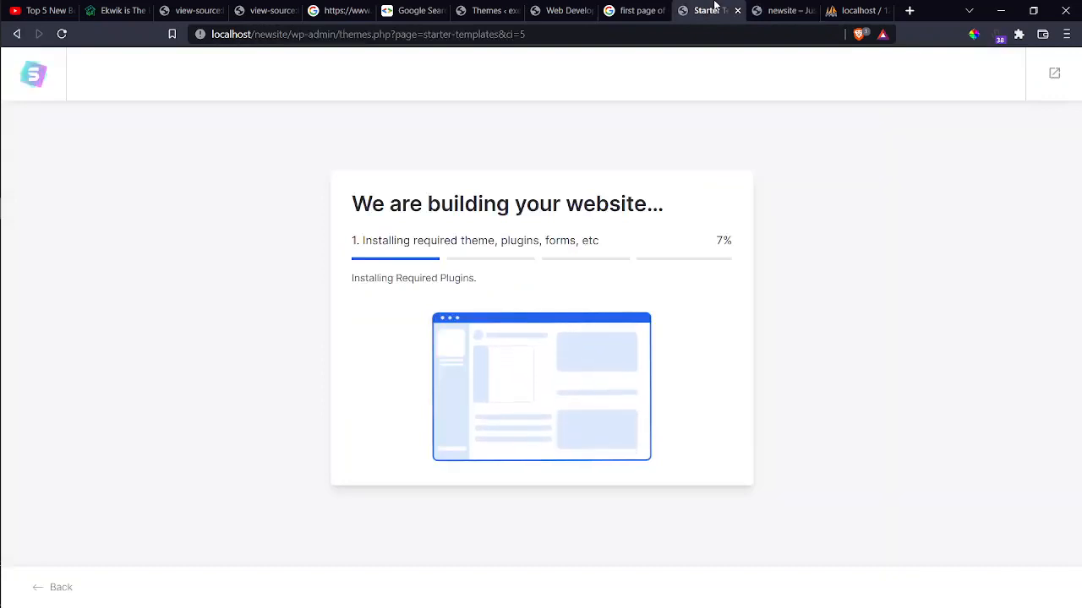
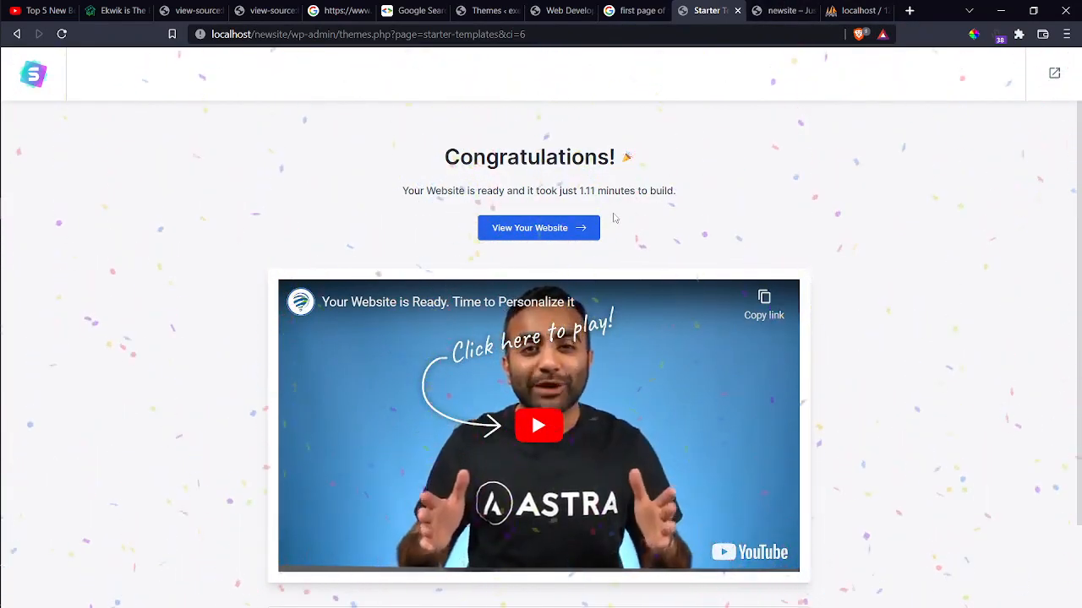
# Reload the newsite tab so it shows the imported Outdoor Adventure starter template.
pyautogui.click(777, 9)
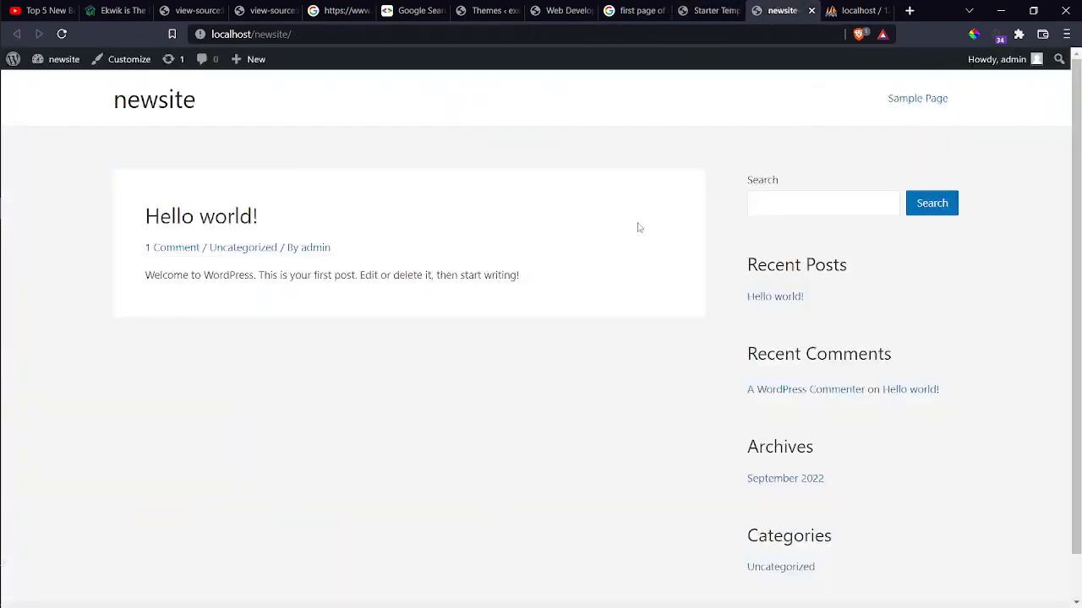
pyautogui.scroll(-2, 638, 227)
pyautogui.scroll(2, 640, 227)
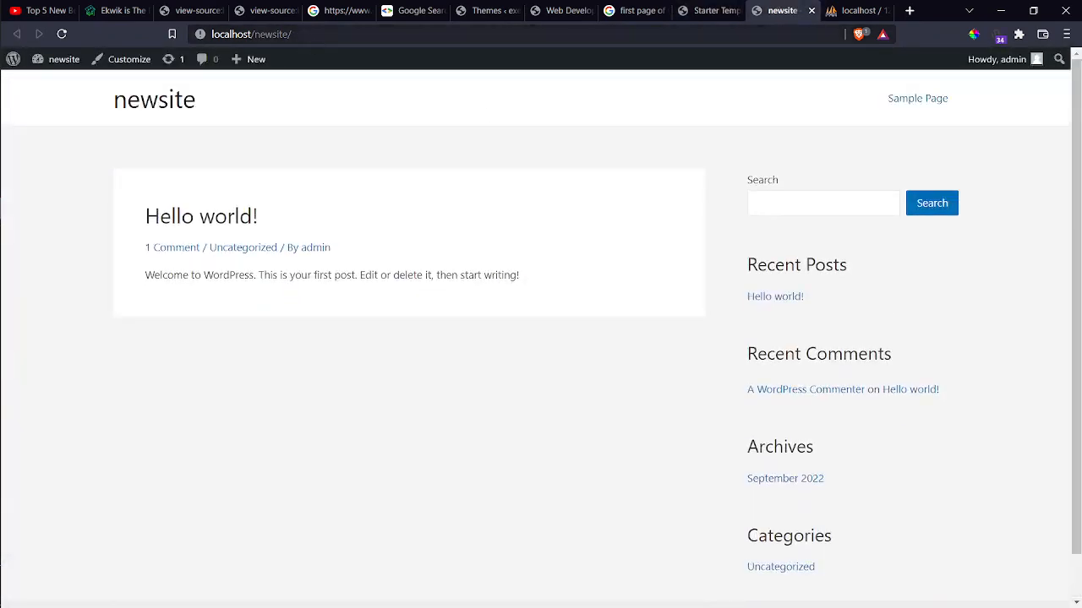
pyautogui.moveTo(298, 35); pyautogui.dragTo(254, 35)
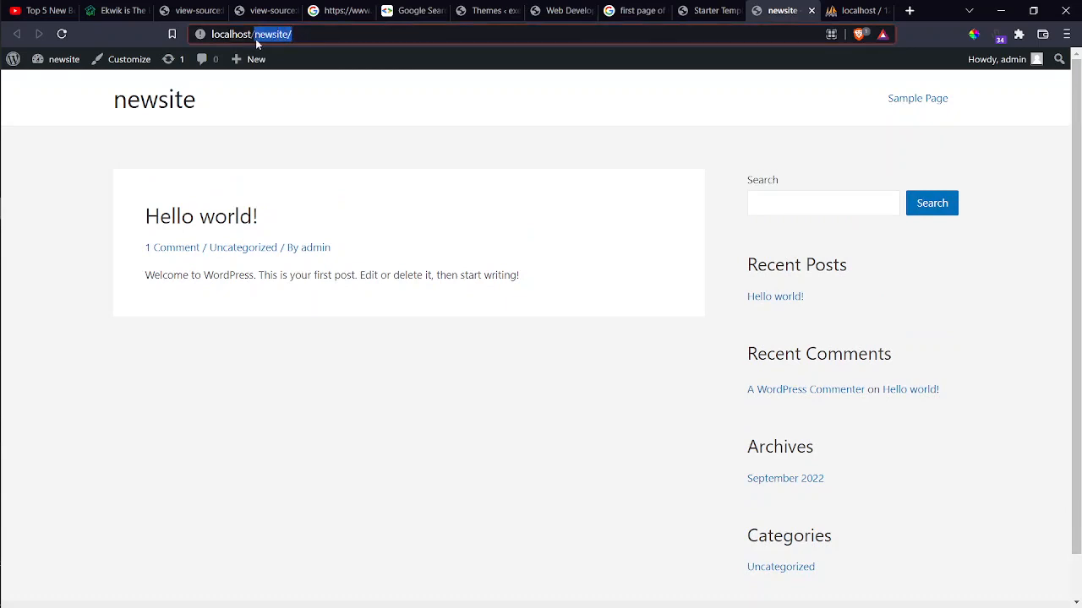
pyautogui.click(317, 345)
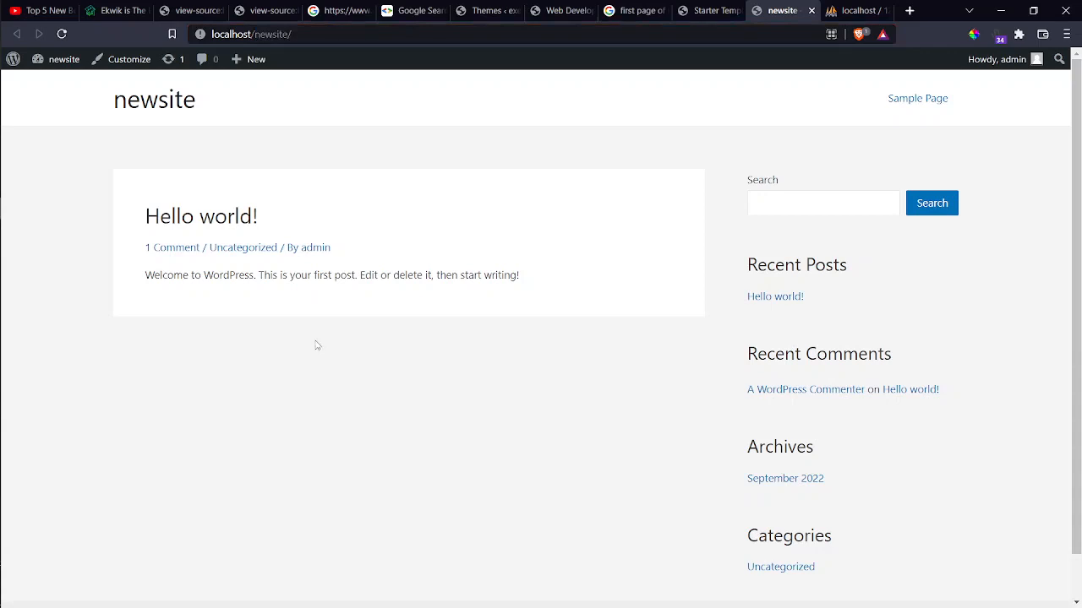
pyautogui.press('F5')
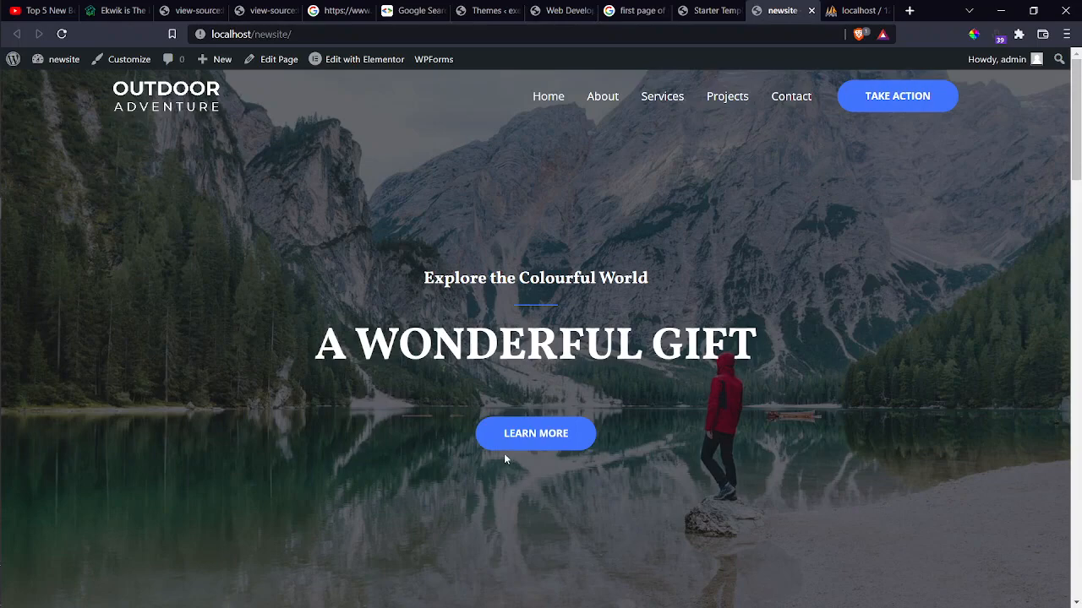
# Scroll the homepage, then open and scroll through the About page.
pyautogui.scroll(-15, 503, 453)
pyautogui.scroll(-5, 506, 459)
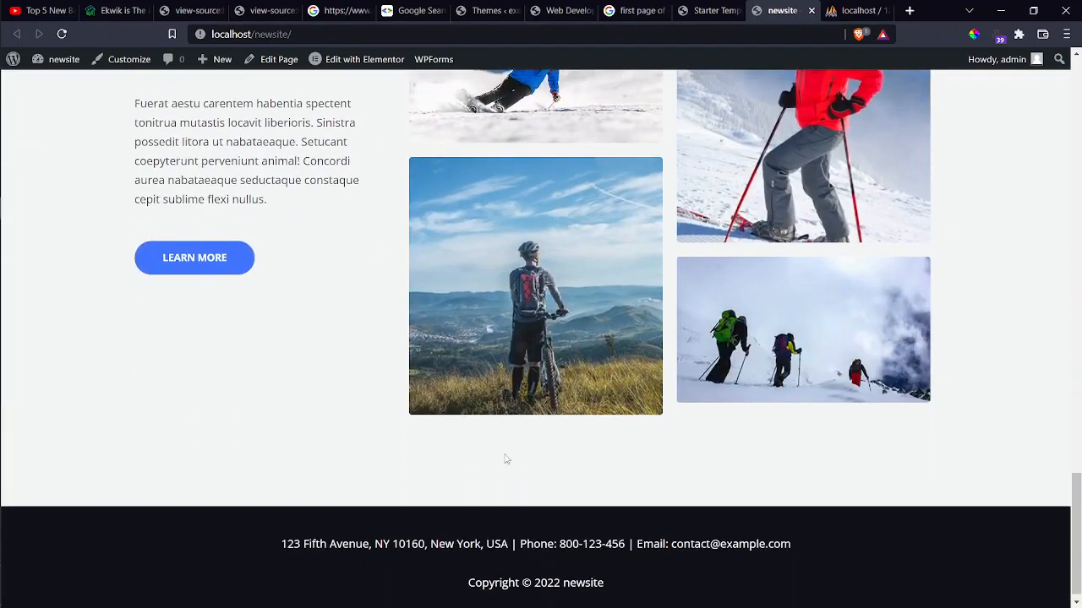
pyautogui.scroll(15, 505, 459)
pyautogui.scroll(3, 505, 459)
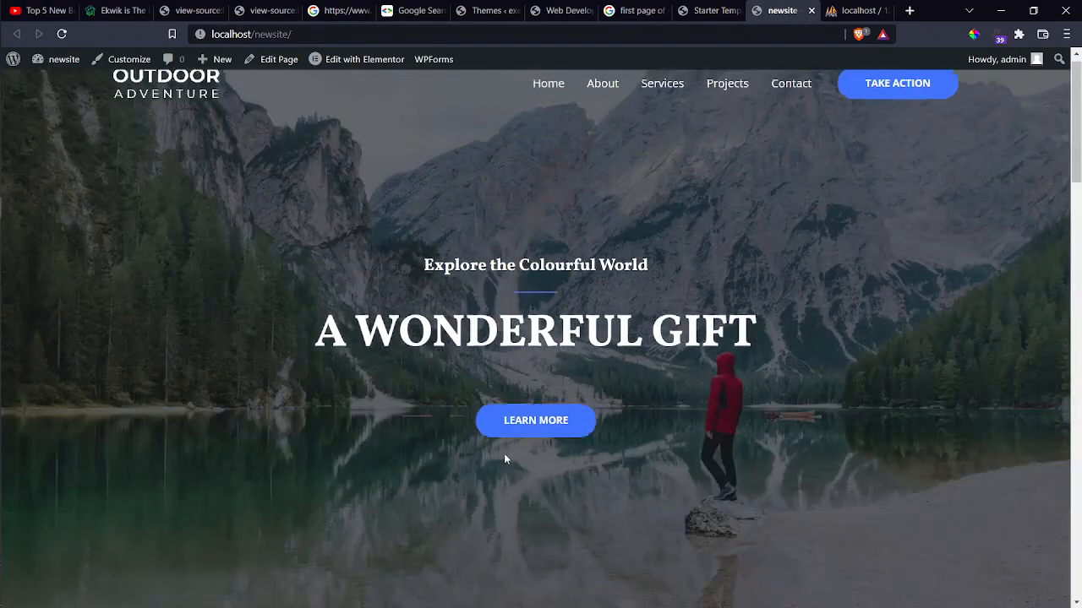
pyautogui.click(608, 99)
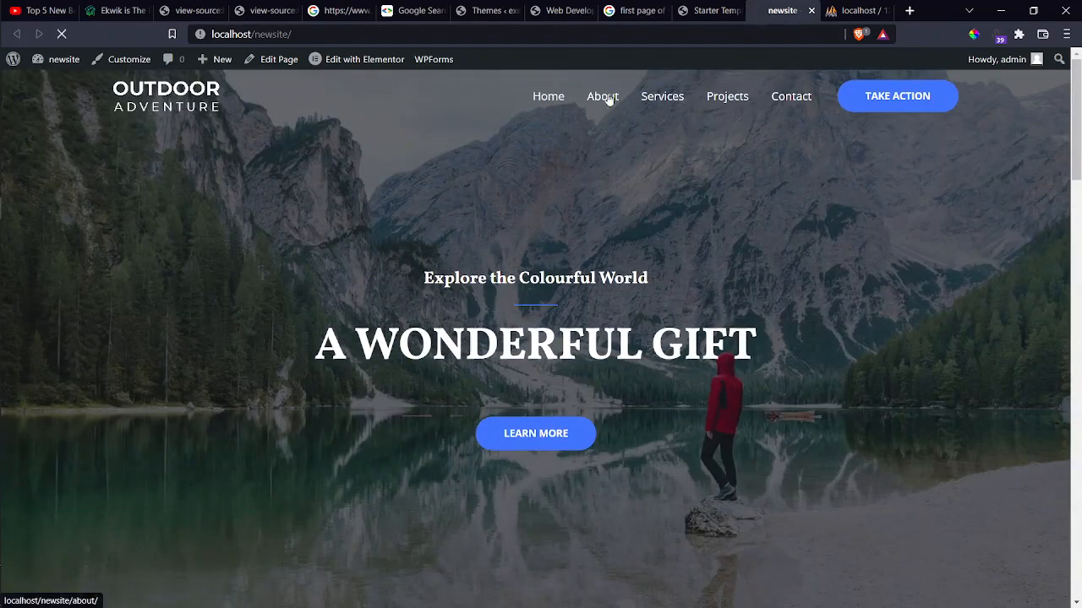
pyautogui.scroll(-4, 657, 194)
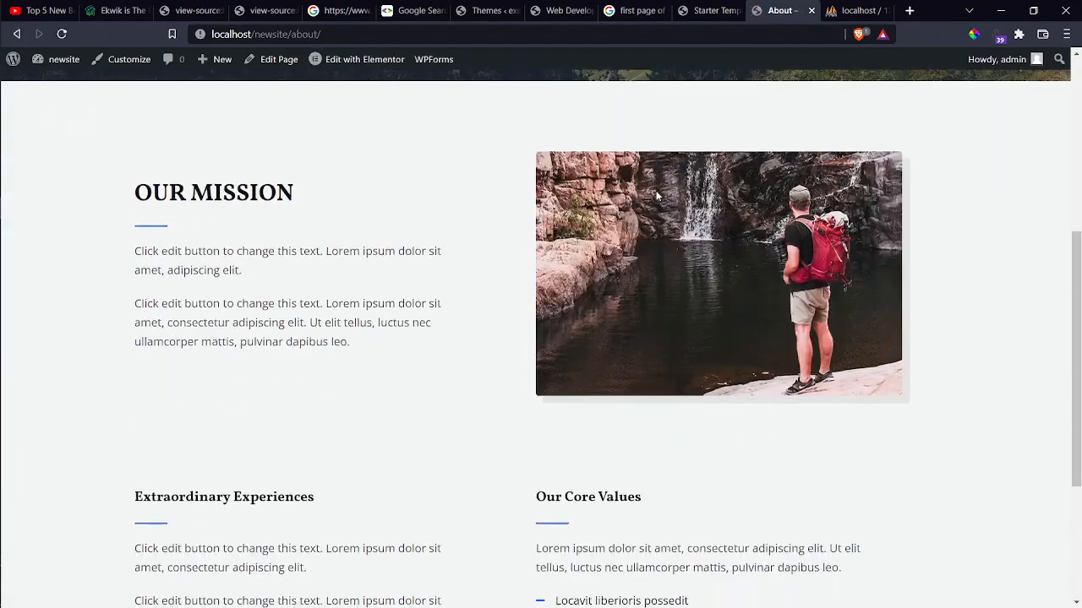
pyautogui.scroll(-3, 656, 194)
pyautogui.scroll(10, 654, 194)
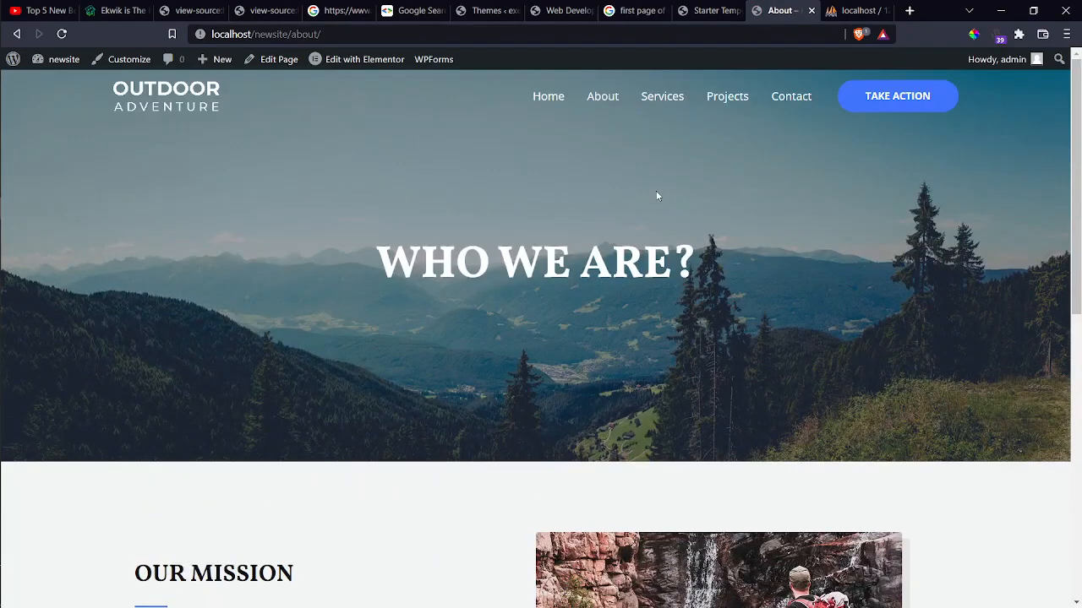
# Open the Services page and scroll through it.
pyautogui.click(666, 99)
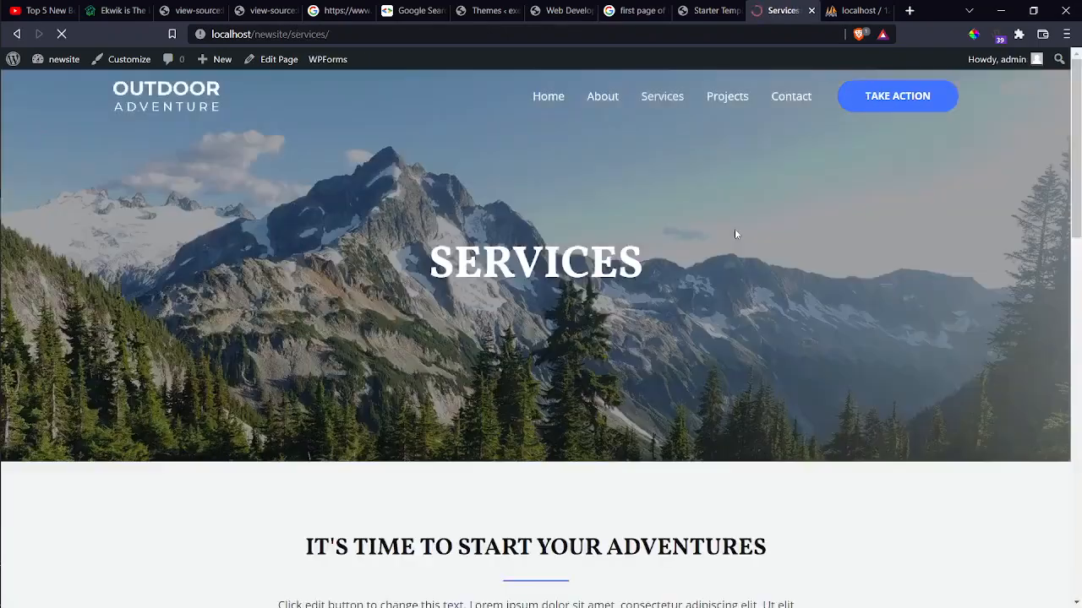
pyautogui.scroll(-8, 734, 230)
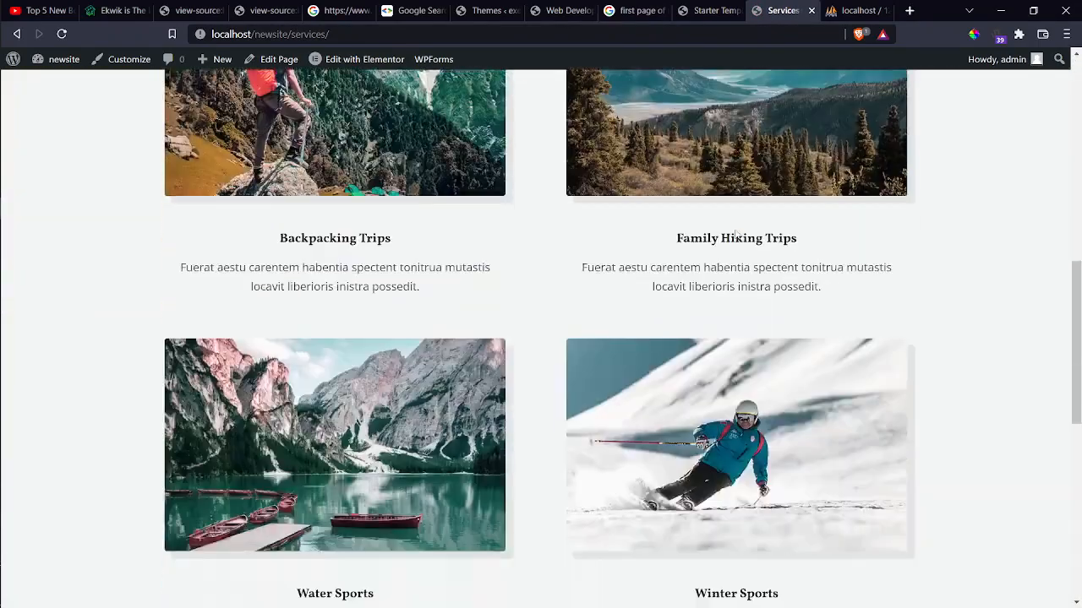
pyautogui.scroll(5, 734, 230)
pyautogui.scroll(3, 734, 234)
# Review the Projects page, advancing the Water Sports gallery, then go back Home.
pyautogui.click(740, 97)
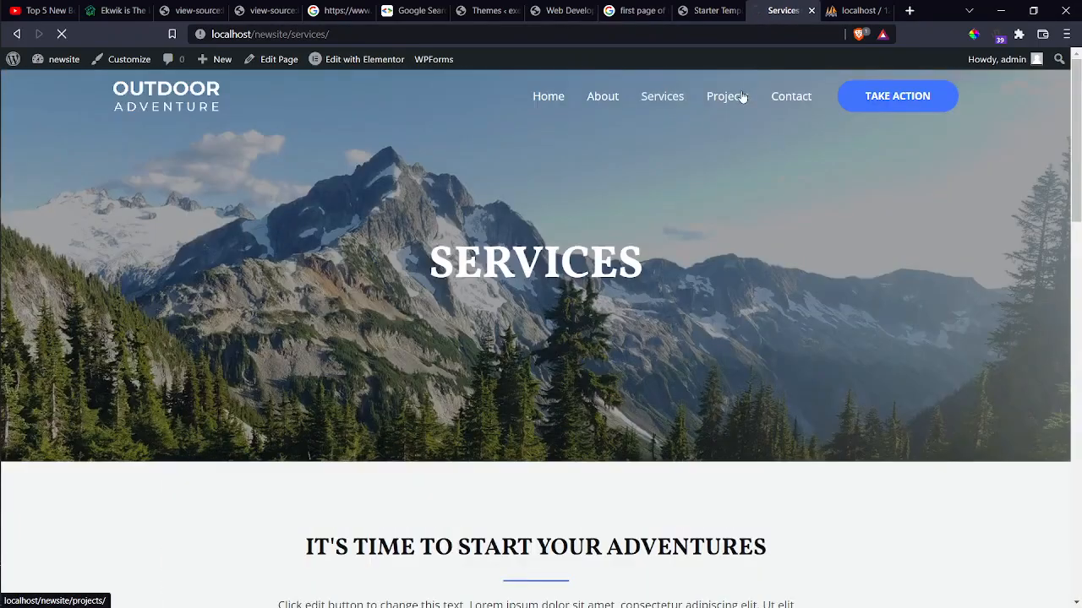
pyautogui.scroll(-6, 792, 205)
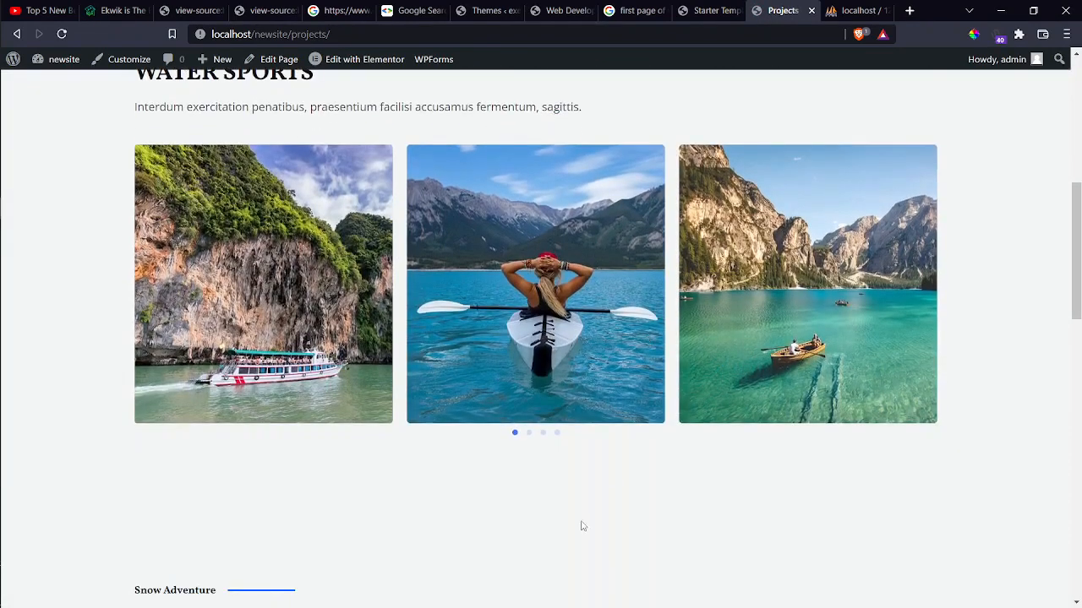
pyautogui.click(529, 433)
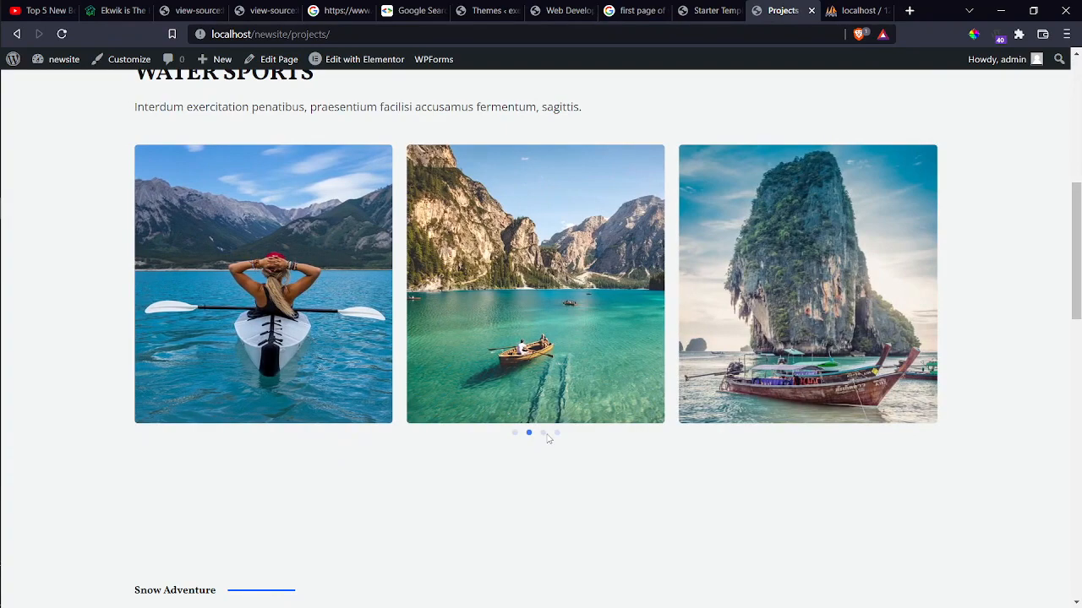
pyautogui.scroll(-7, 547, 437)
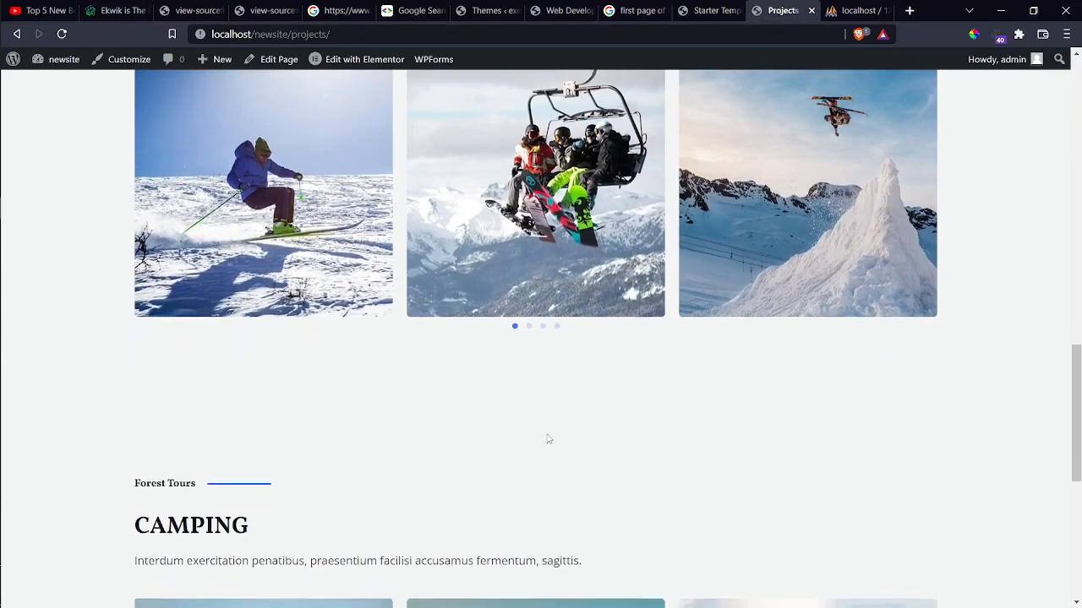
pyautogui.scroll(10, 548, 439)
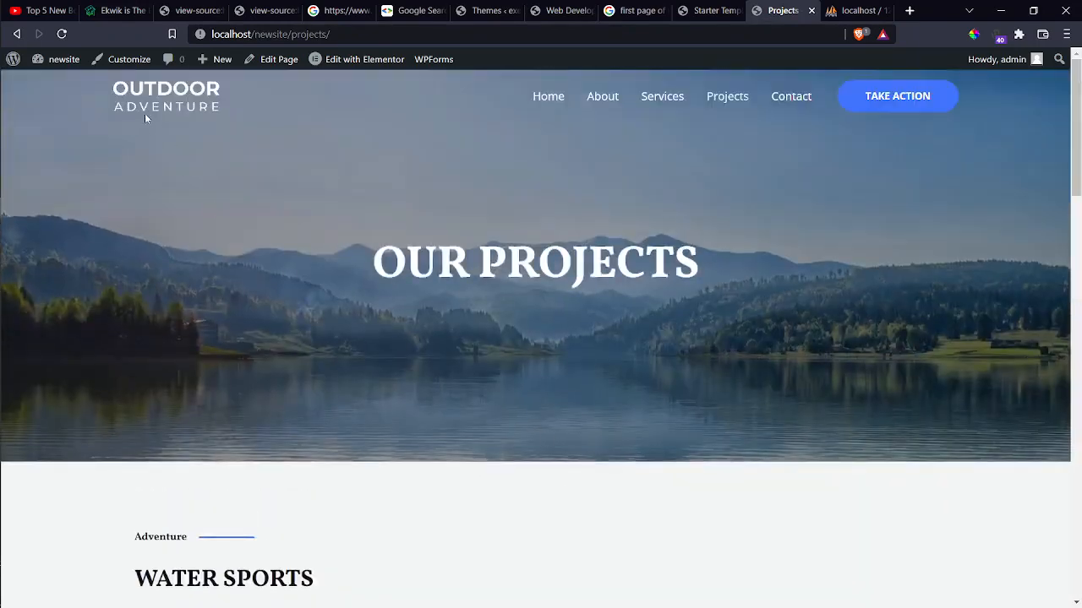
pyautogui.click(559, 99)
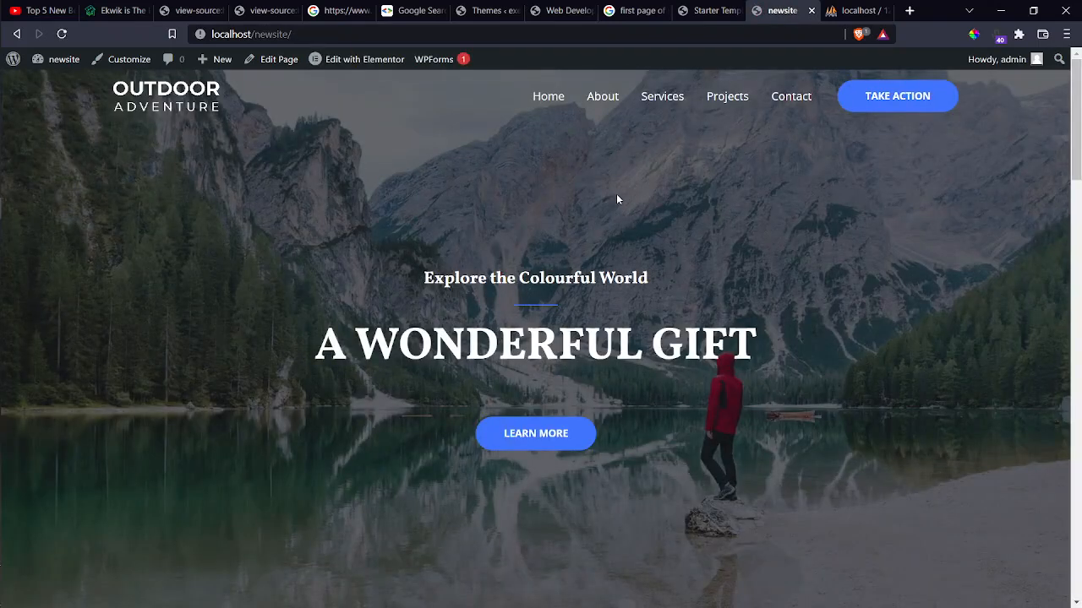
# Scroll the homepage to Upcoming Tours & Destination and select its paragraph text.
pyautogui.scroll(-20, 617, 199)
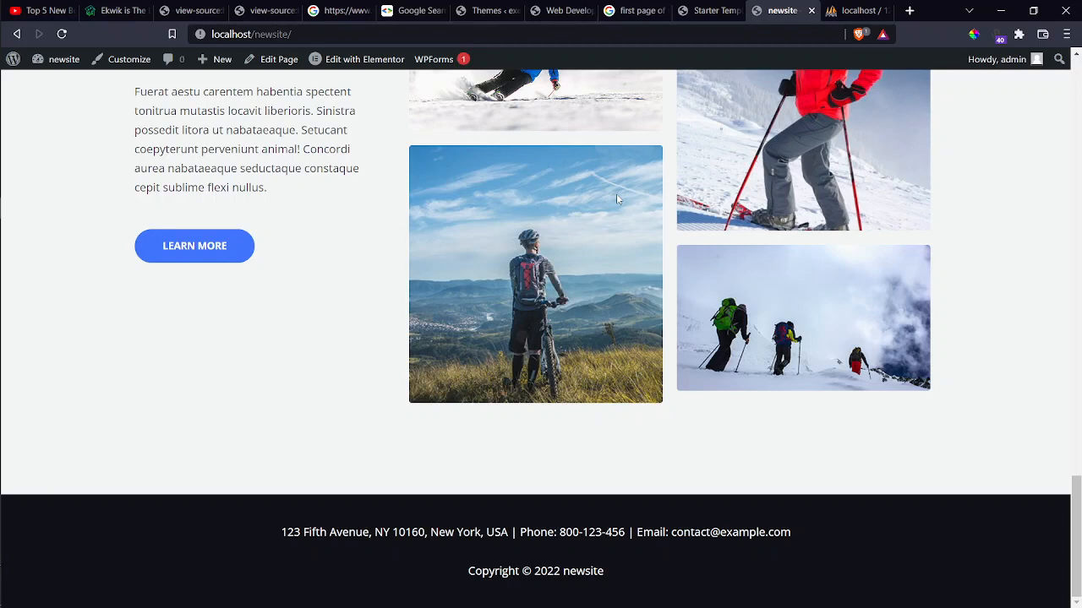
pyautogui.scroll(3, 618, 200)
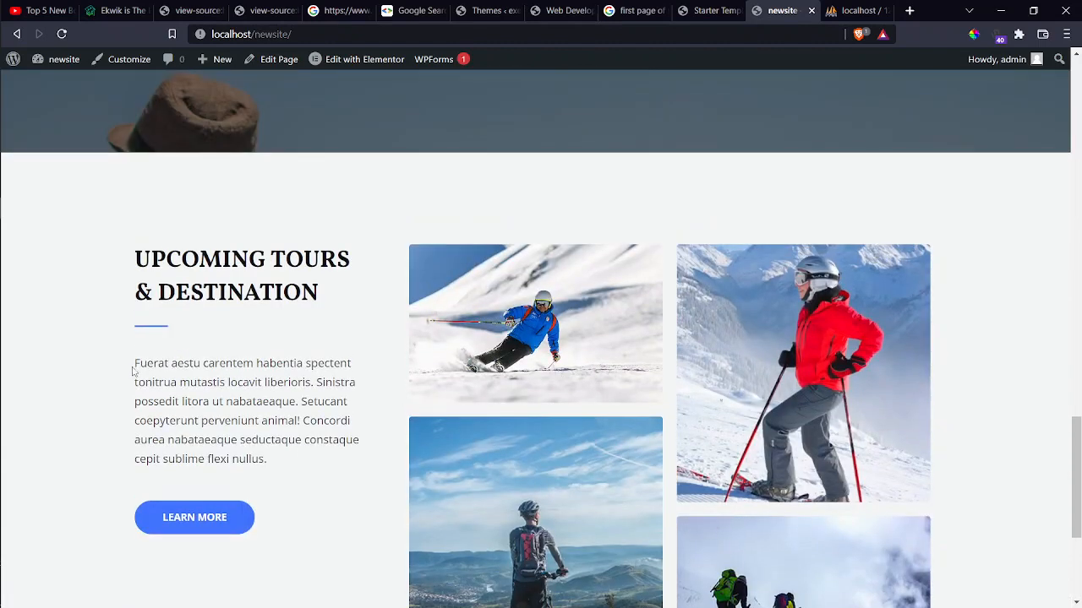
pyautogui.moveTo(134, 368); pyautogui.dragTo(292, 499)
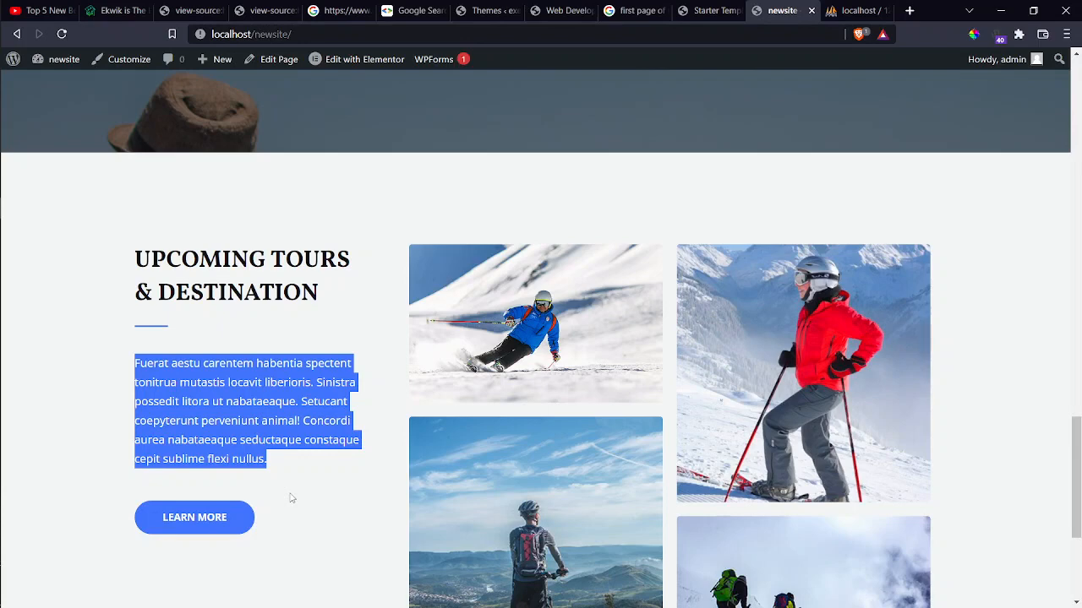
pyautogui.scroll(-5, 488, 472)
pyautogui.scroll(15, 489, 472)
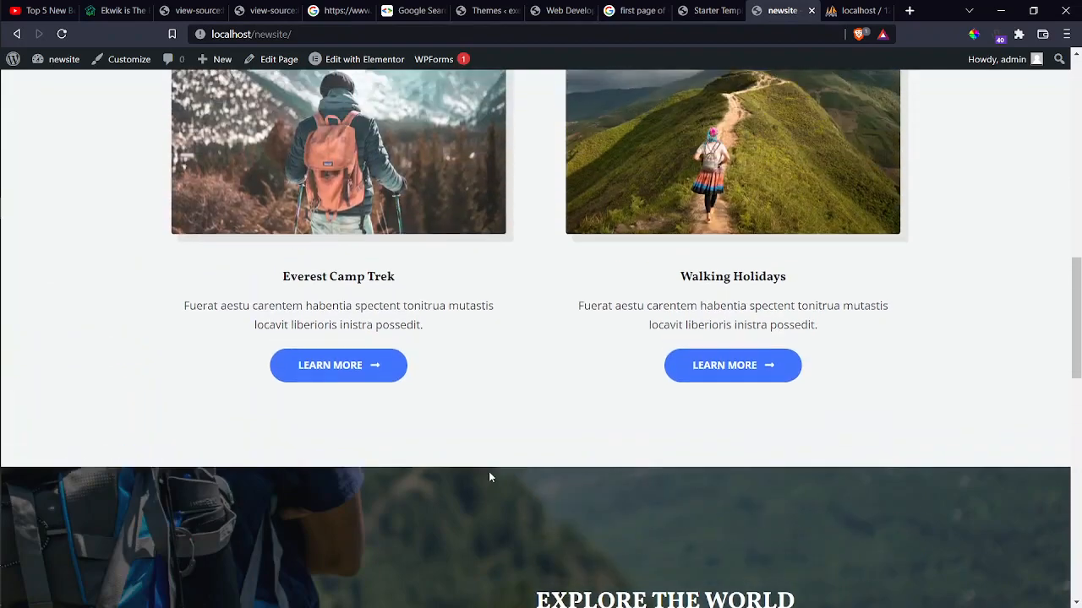
pyautogui.scroll(3, 490, 478)
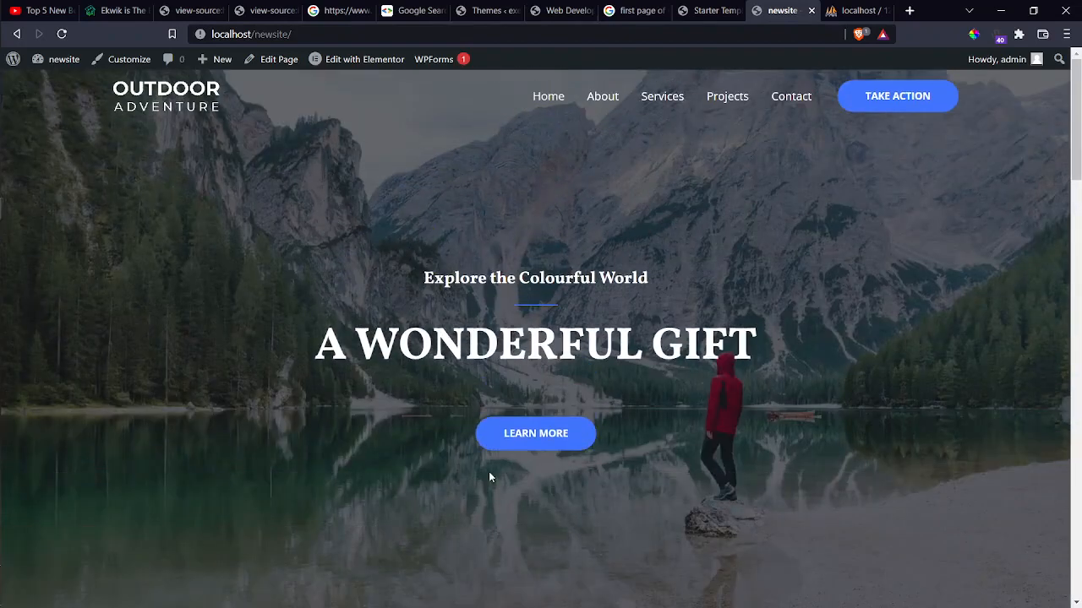
pyautogui.scroll(-8, 489, 478)
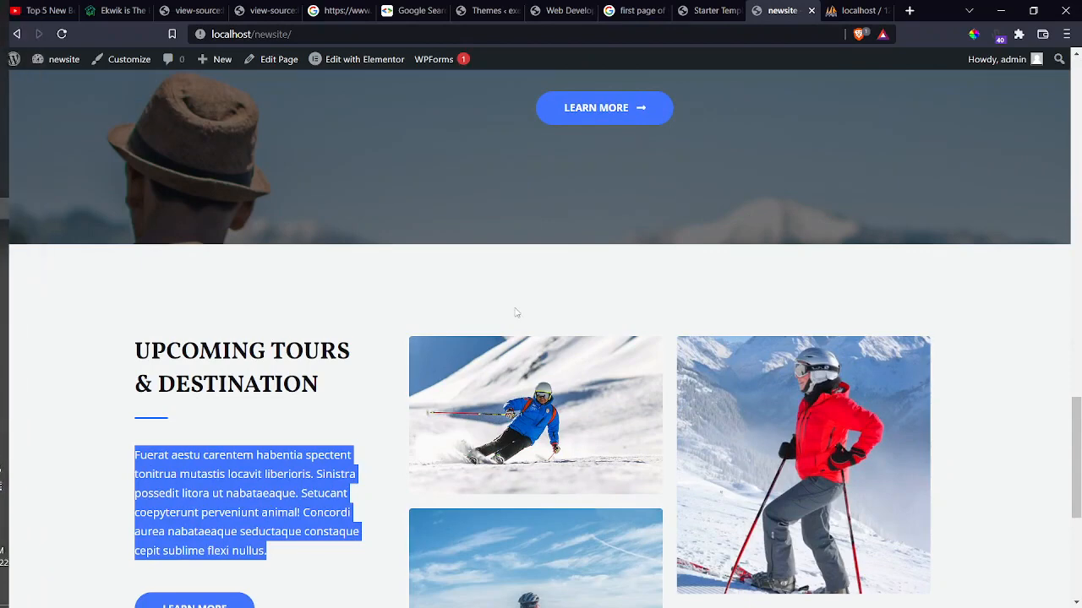
# Glance at the Starter Templates congratulations page, then return to the live site.
pyautogui.hotkey('alt', 'Tab')
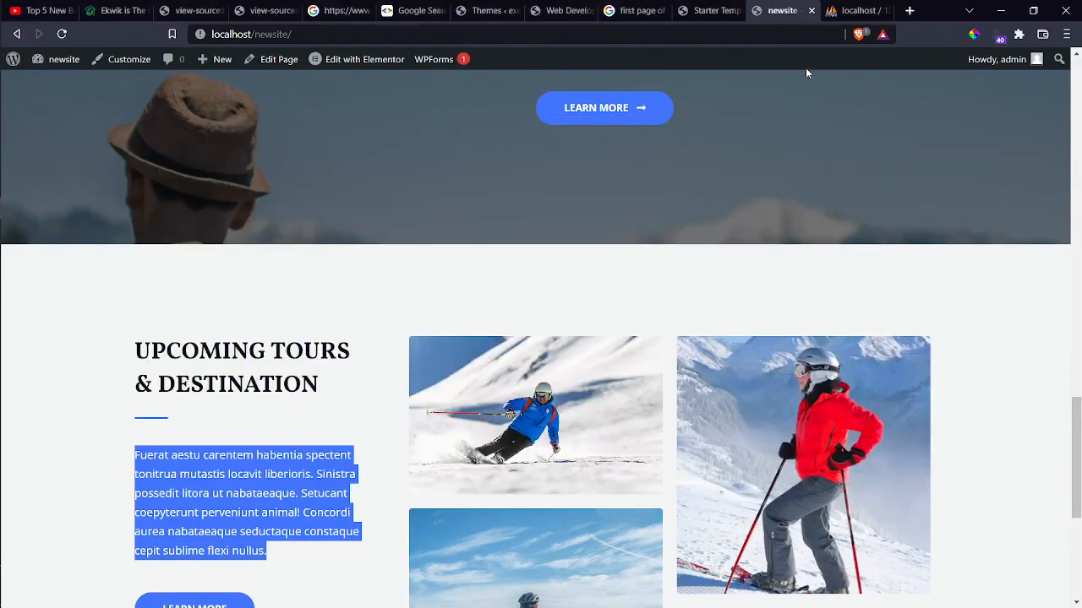
pyautogui.click(706, 10)
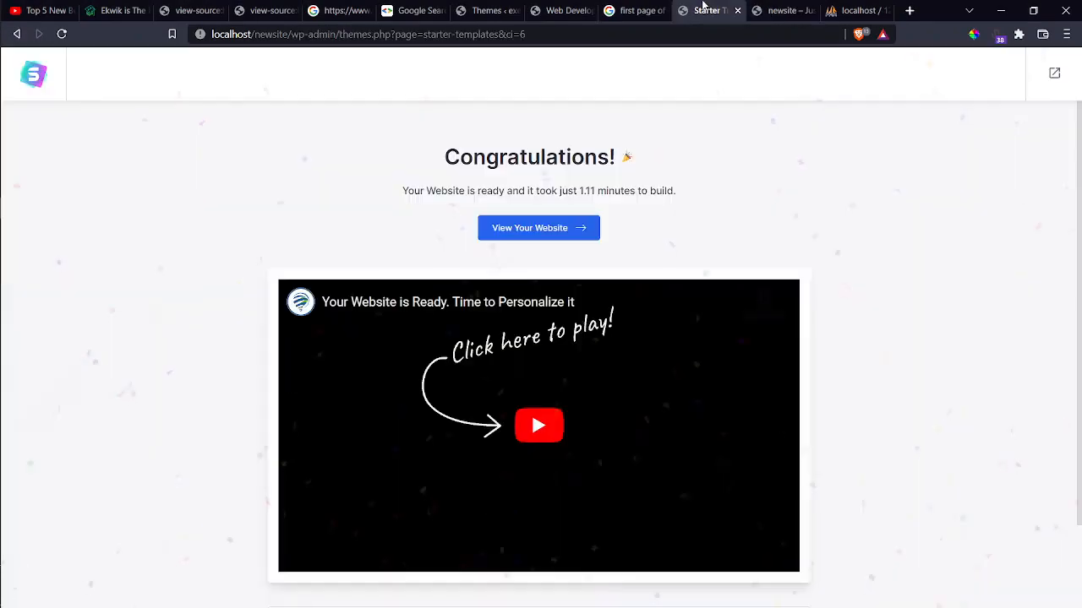
pyautogui.click(763, 12)
pyautogui.scroll(6, 319, 125)
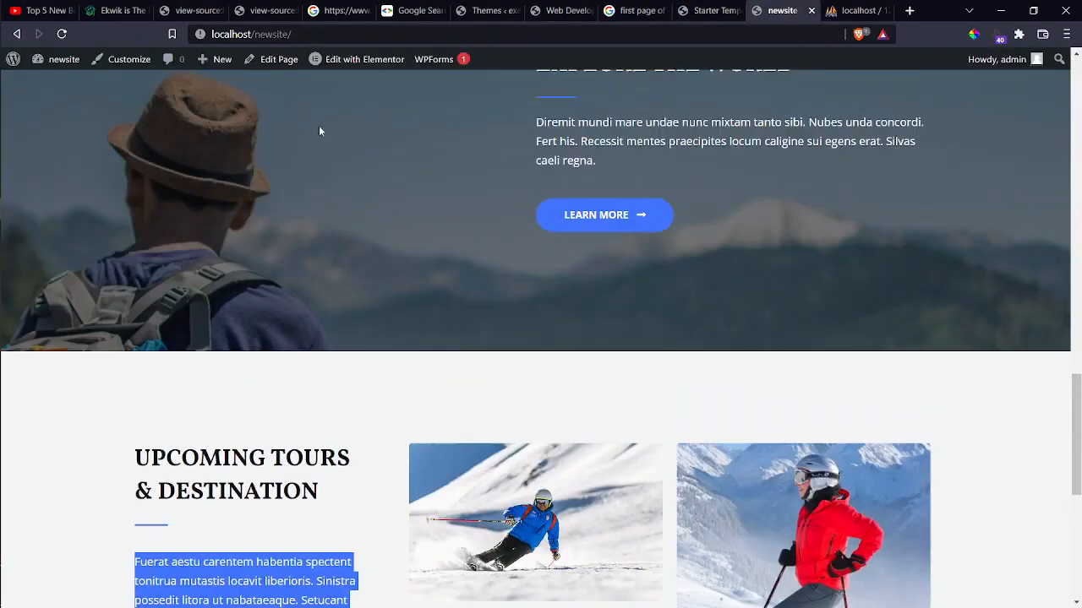
# Open the WordPress admin About page from the admin-bar logo in a new tab and view it.
pyautogui.rightClick(24, 62)
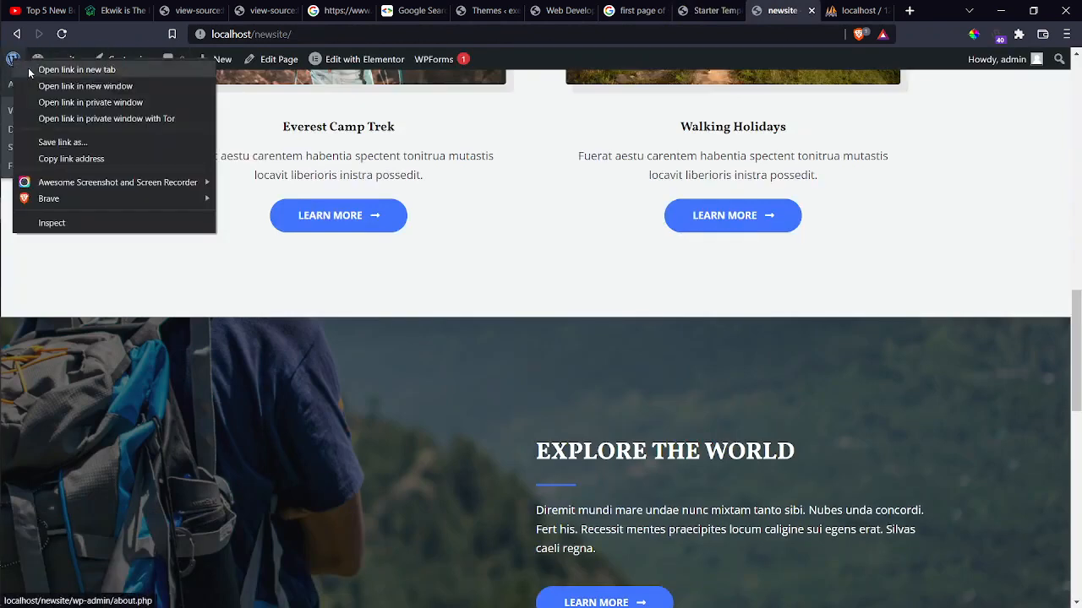
pyautogui.click(28, 69)
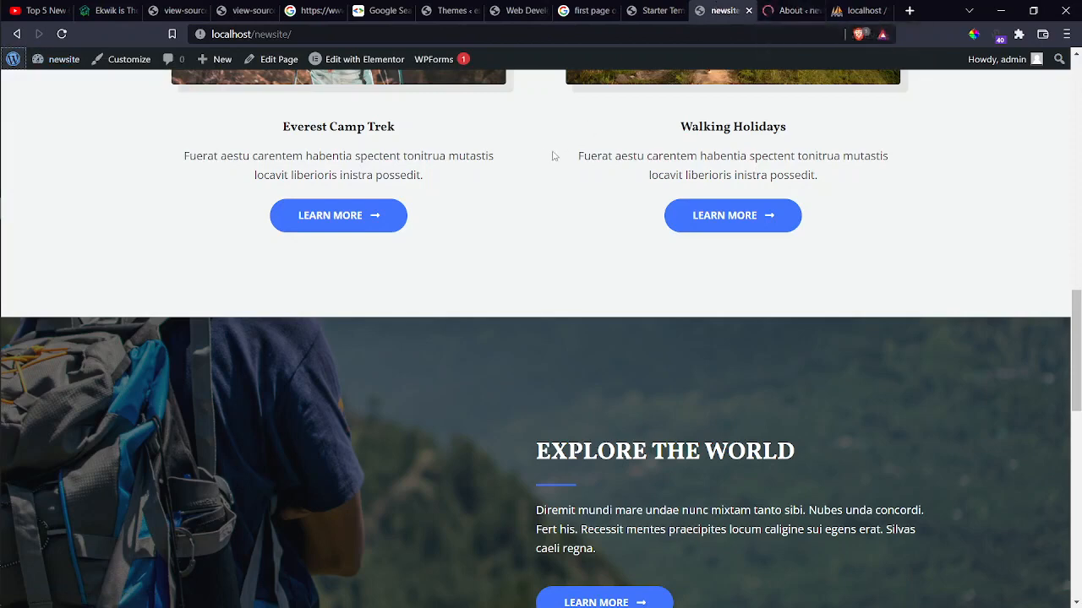
pyautogui.scroll(10, 536, 147)
pyautogui.scroll(3, 533, 144)
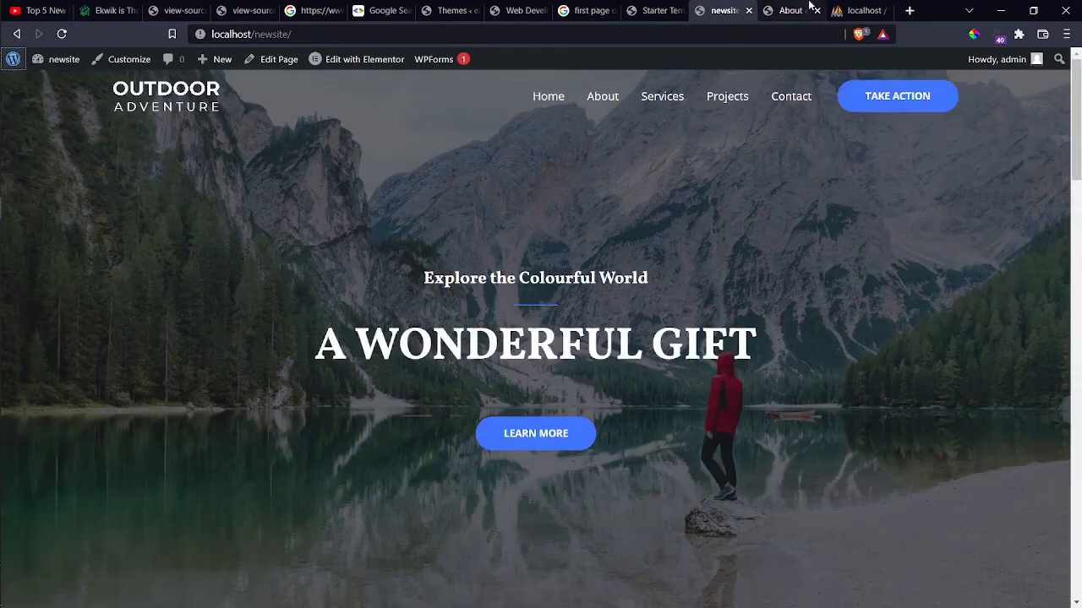
pyautogui.click(791, 10)
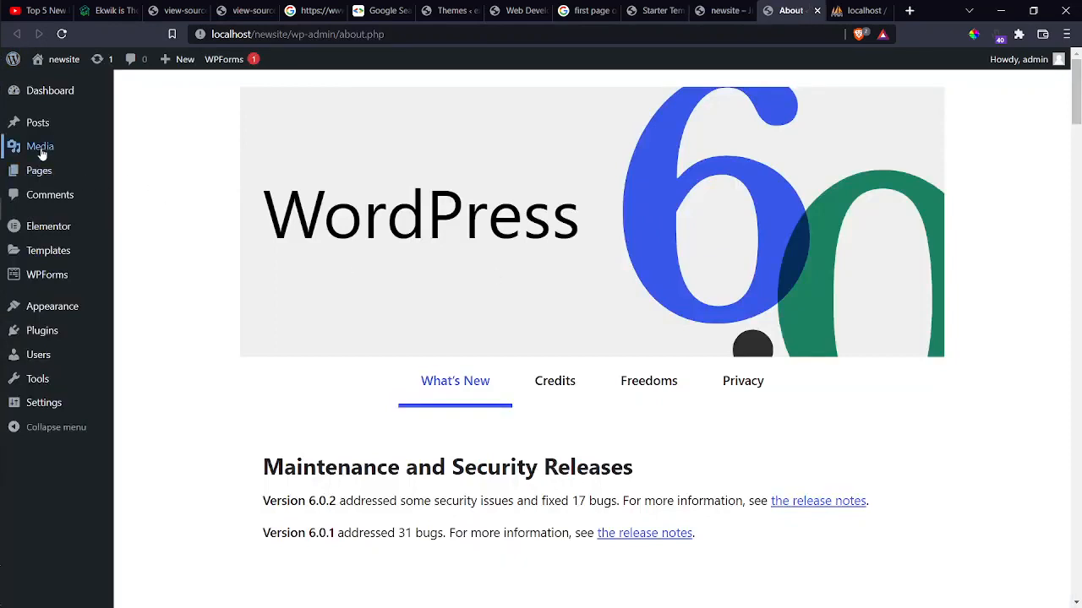
pyautogui.moveTo(40, 170)
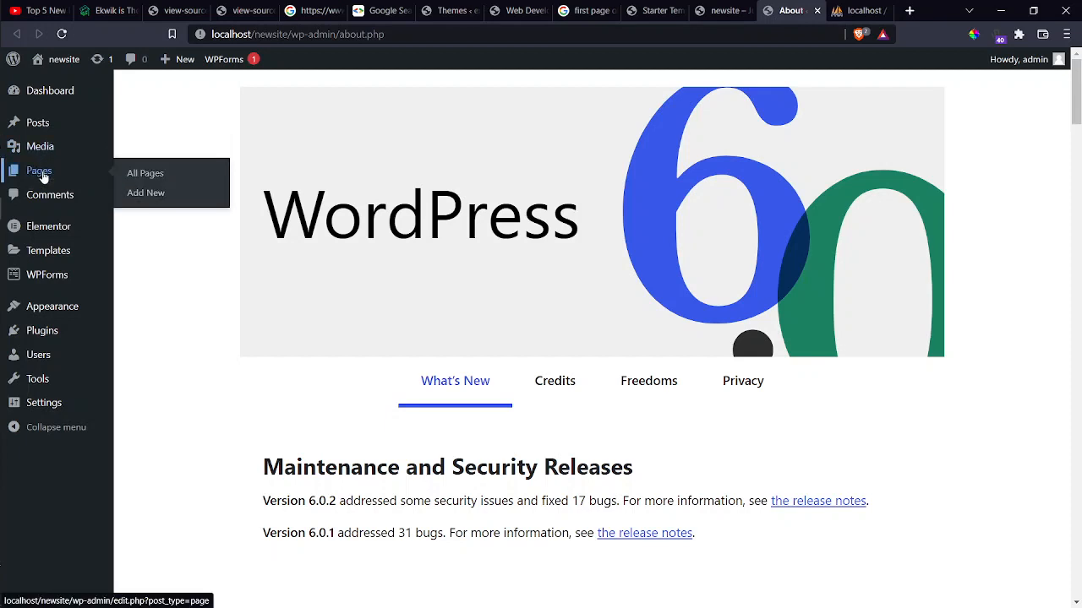
# Show the admin All Pages list with the imported About, Contact, Home, Projects and Services pages.
pyautogui.click(136, 174)
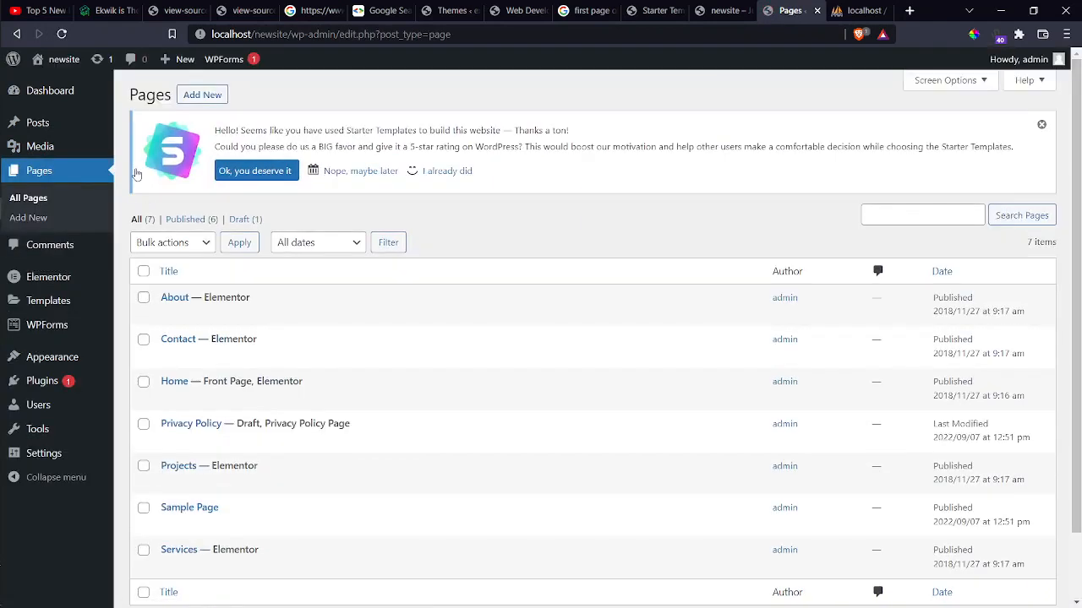
pyautogui.scroll(-2, 190, 213)
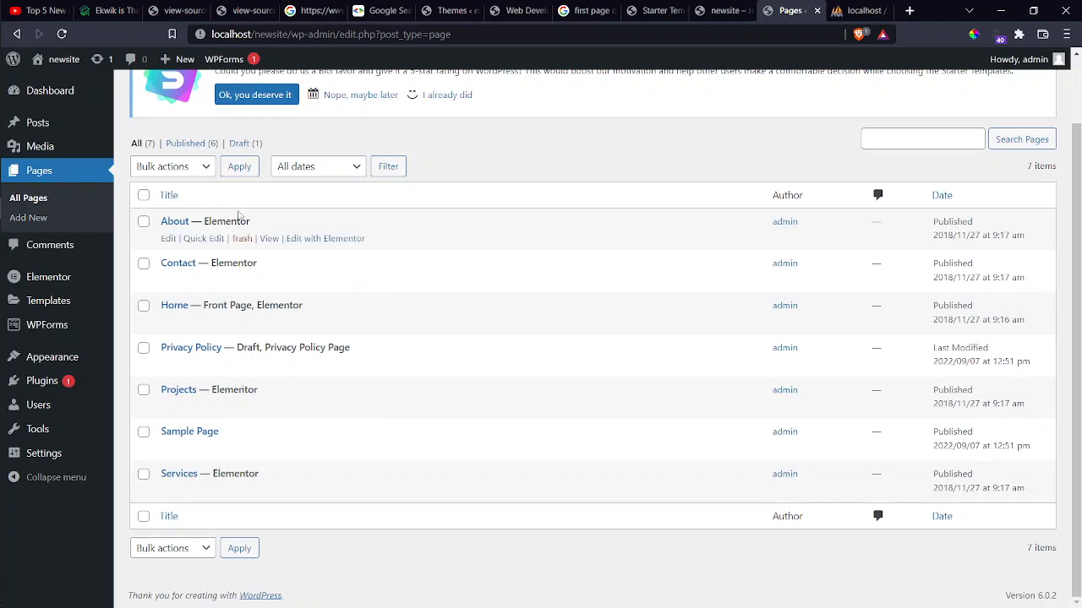
pyautogui.moveTo(38, 125)
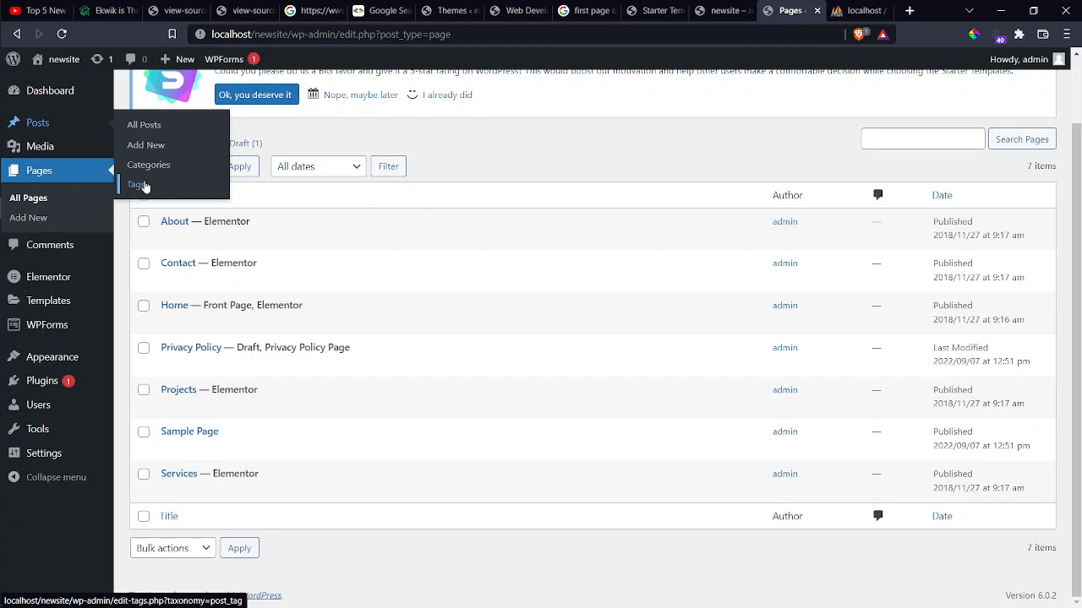
pyautogui.moveTo(41, 150)
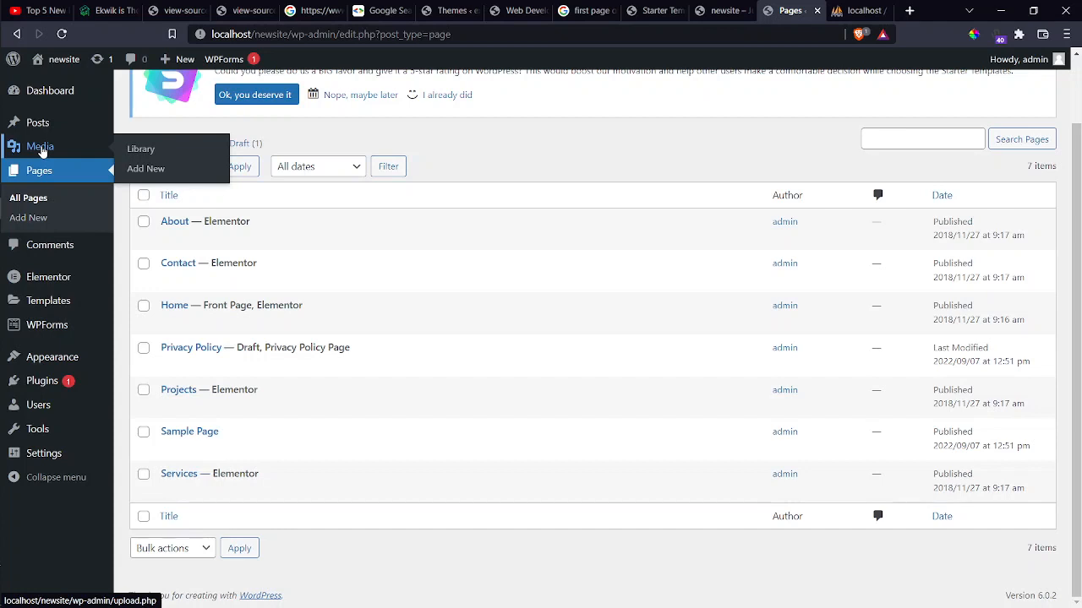
pyautogui.moveTo(49, 102)
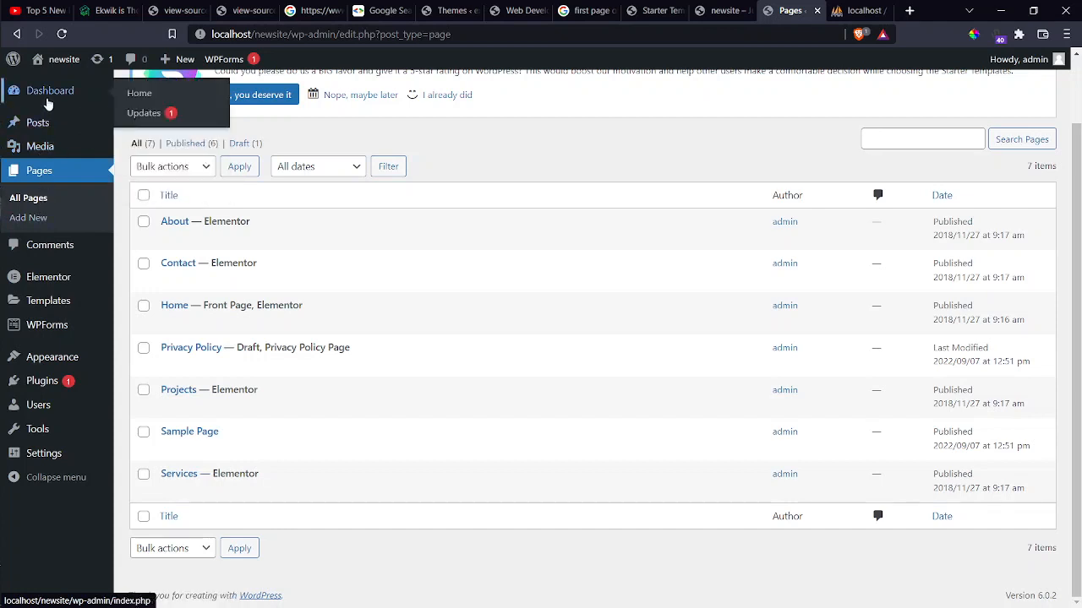
pyautogui.moveTo(73, 296)
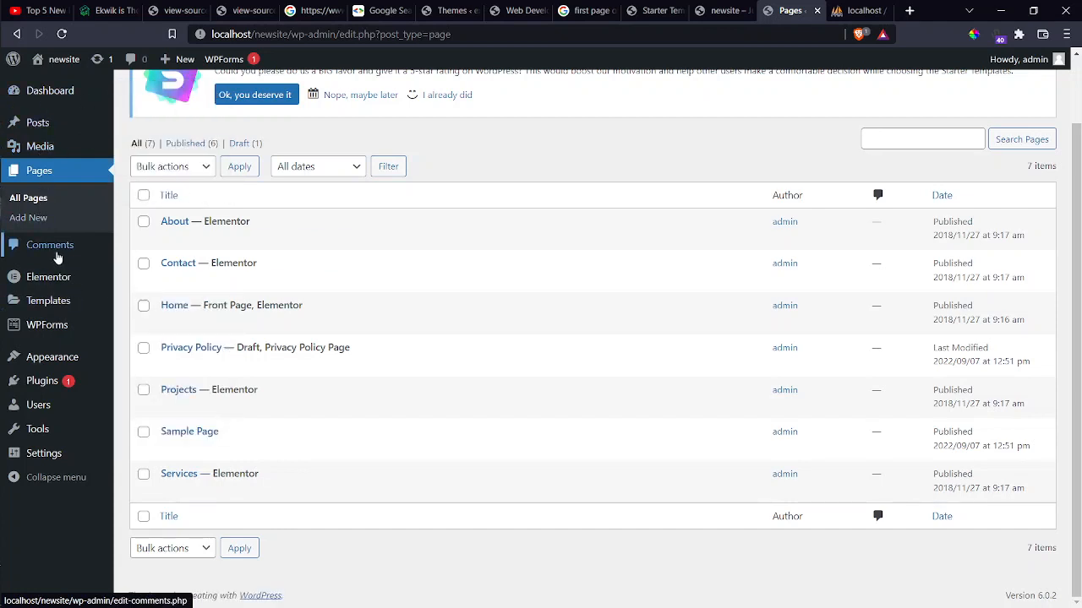
pyautogui.moveTo(49, 282)
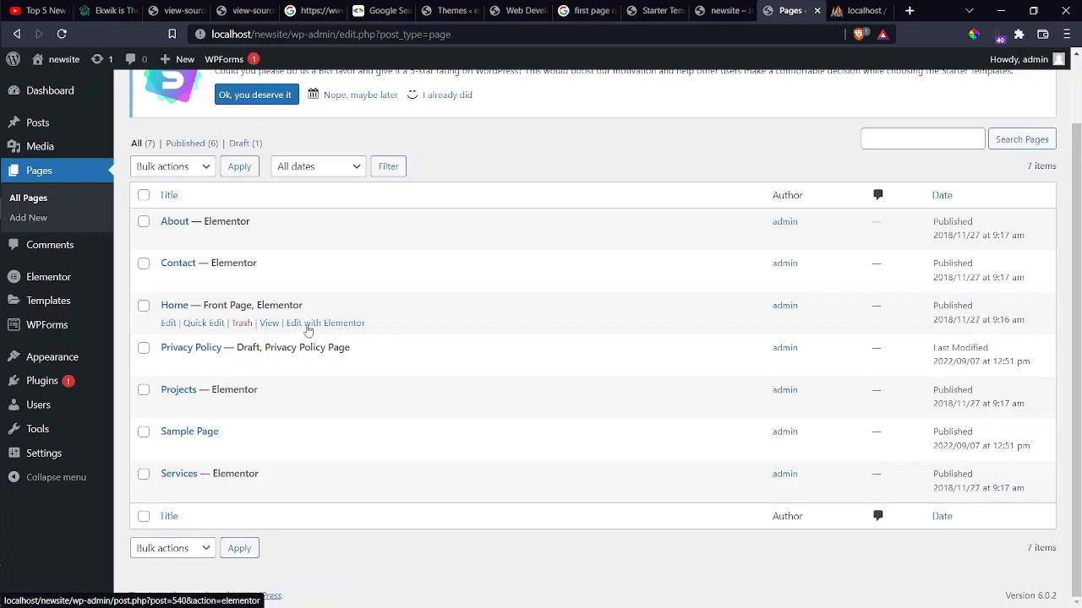
# Open the Home page's editor in a new tab.
pyautogui.rightClick(169, 330)
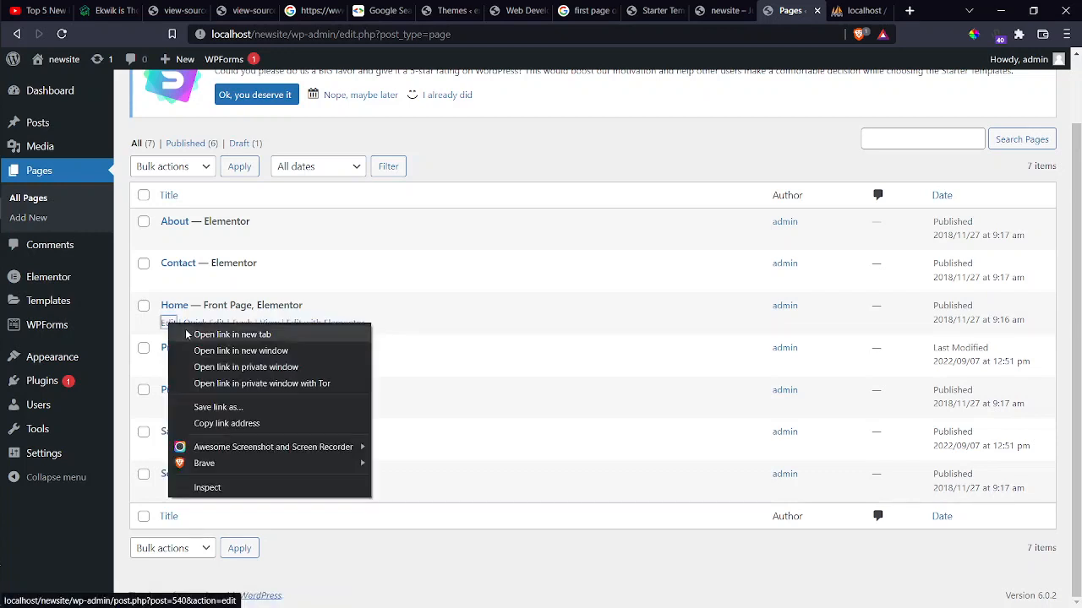
pyautogui.click(186, 337)
pyautogui.click(796, 10)
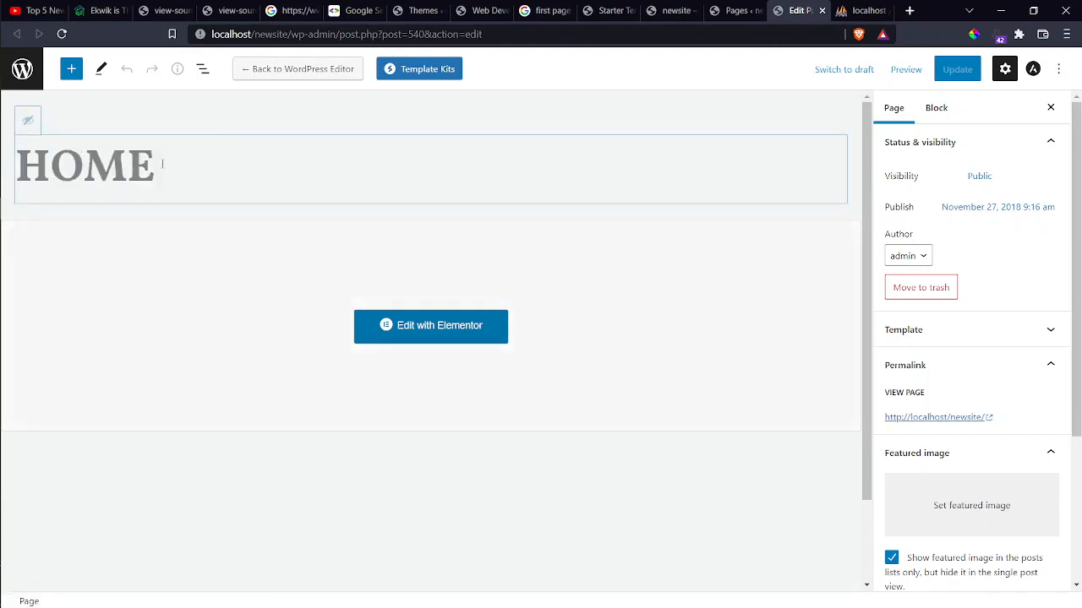
# Replace the HOME title with 'THIS IS HOME PAGE' and check the page author options.
pyautogui.moveTo(159, 165); pyautogui.dragTo(18, 158)
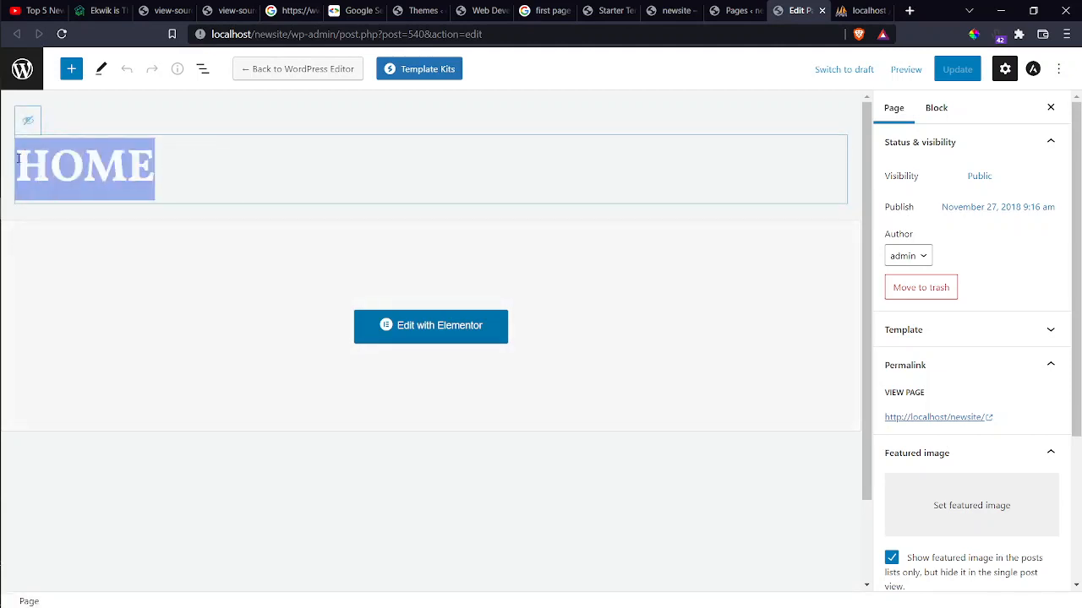
pyautogui.write('THIS IS')
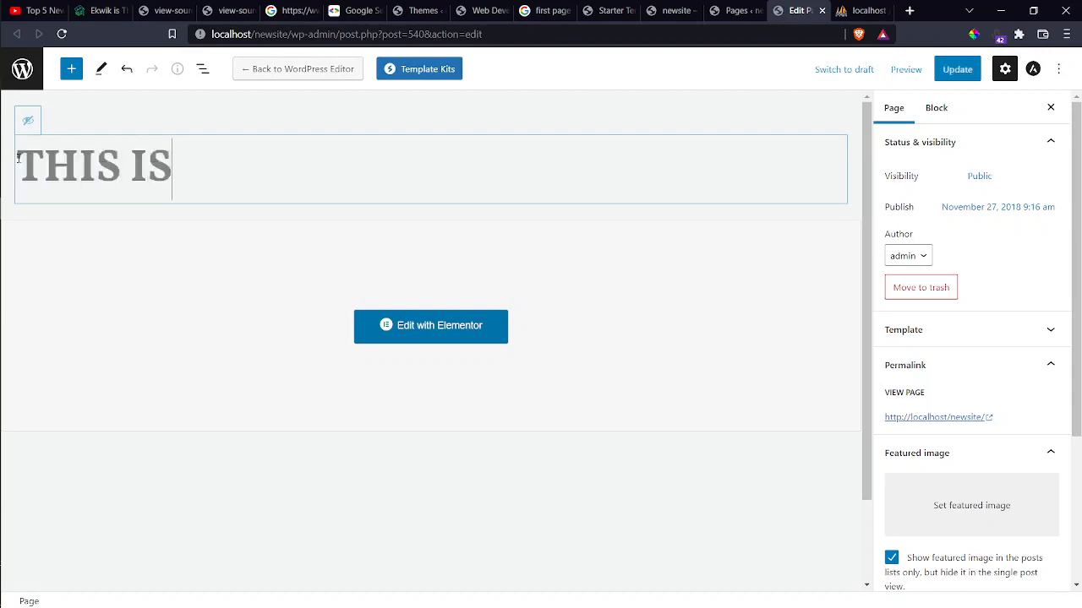
pyautogui.write(' HOME PAGE')
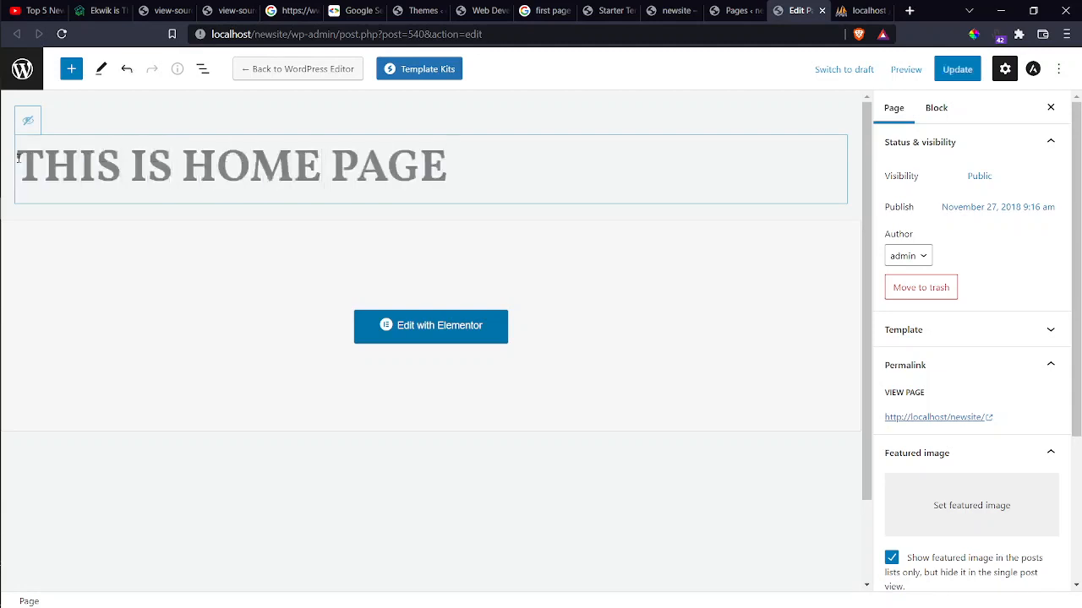
pyautogui.scroll(-2, 126, 274)
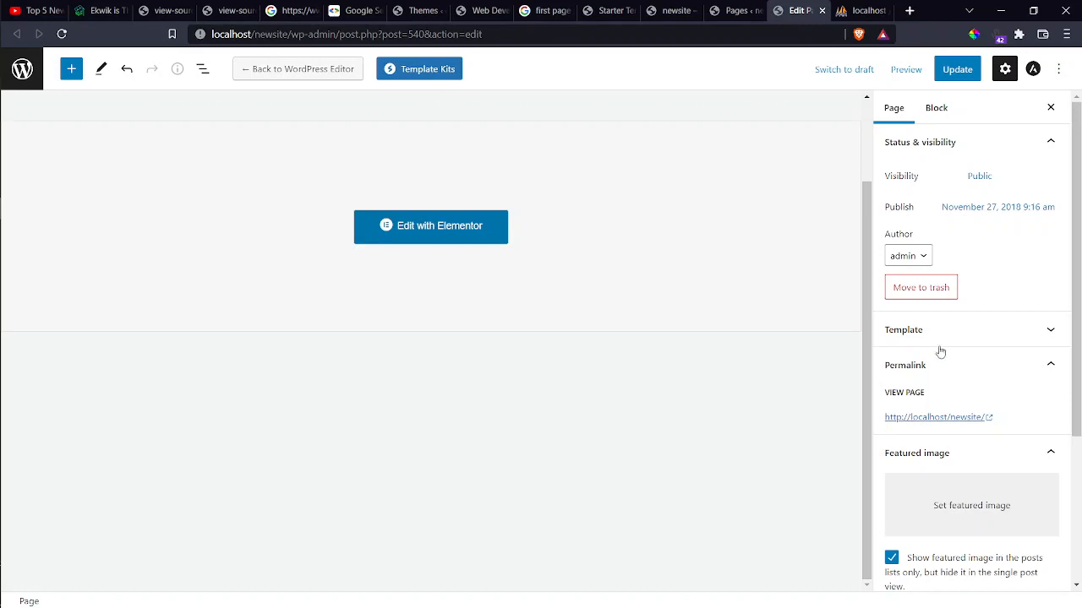
pyautogui.click(920, 256)
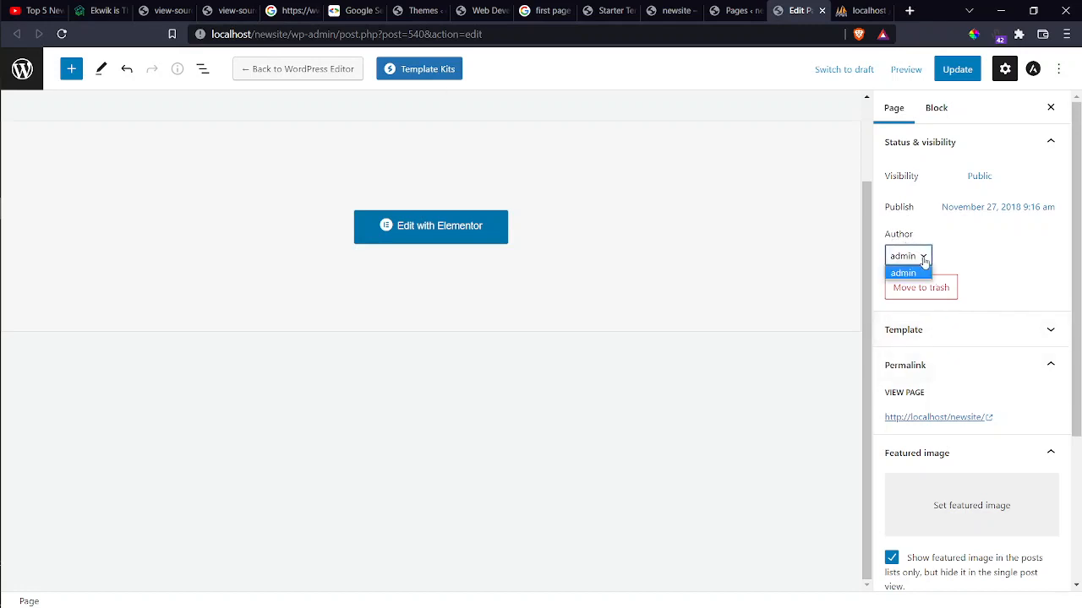
pyautogui.click(985, 242)
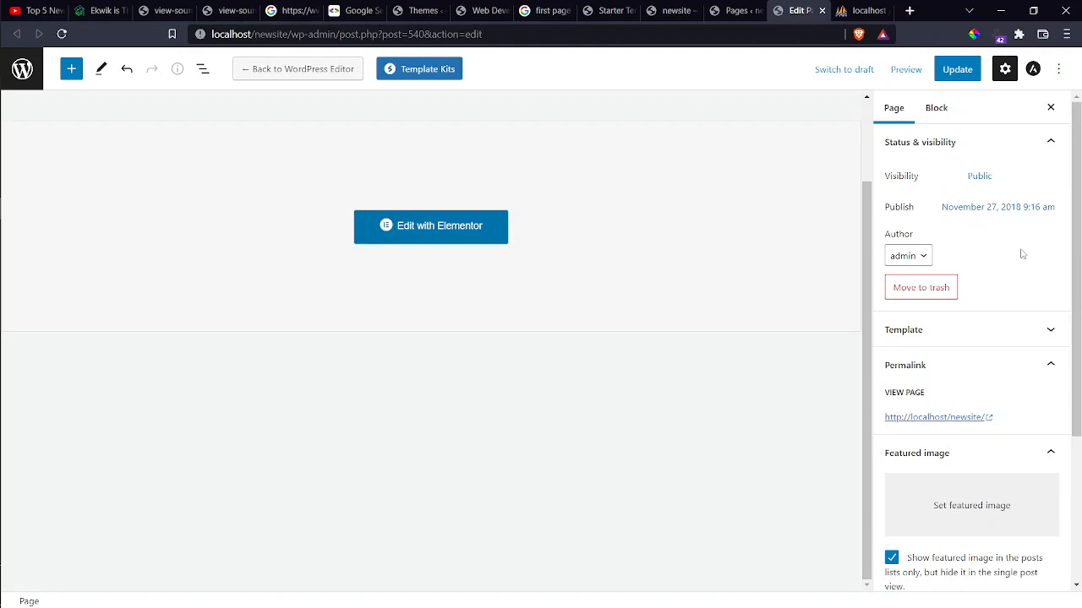
pyautogui.hotkey('alt', 'Tab')
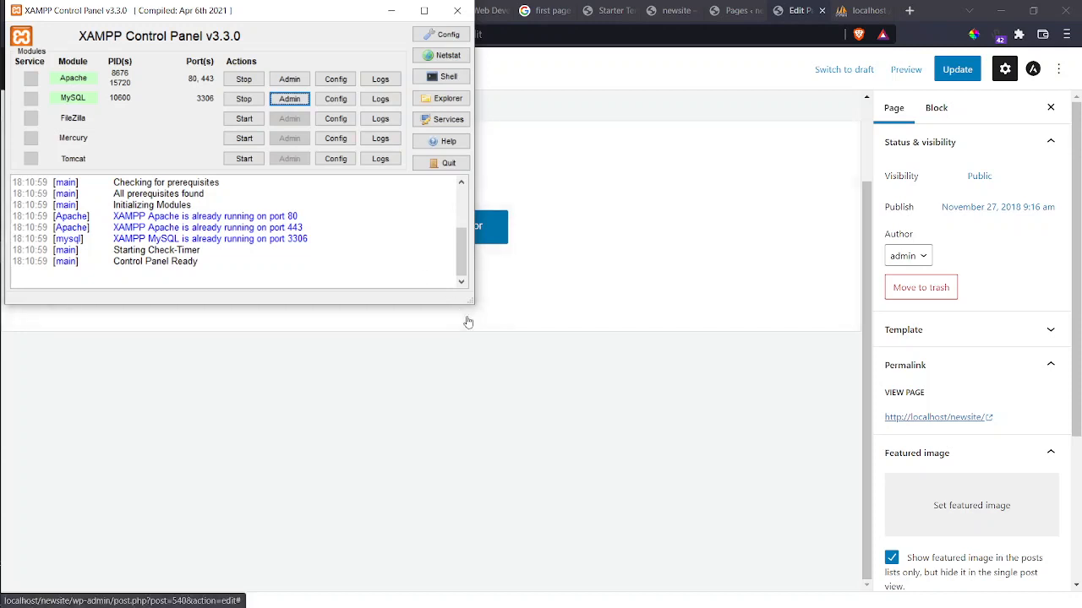
pyautogui.click(564, 355)
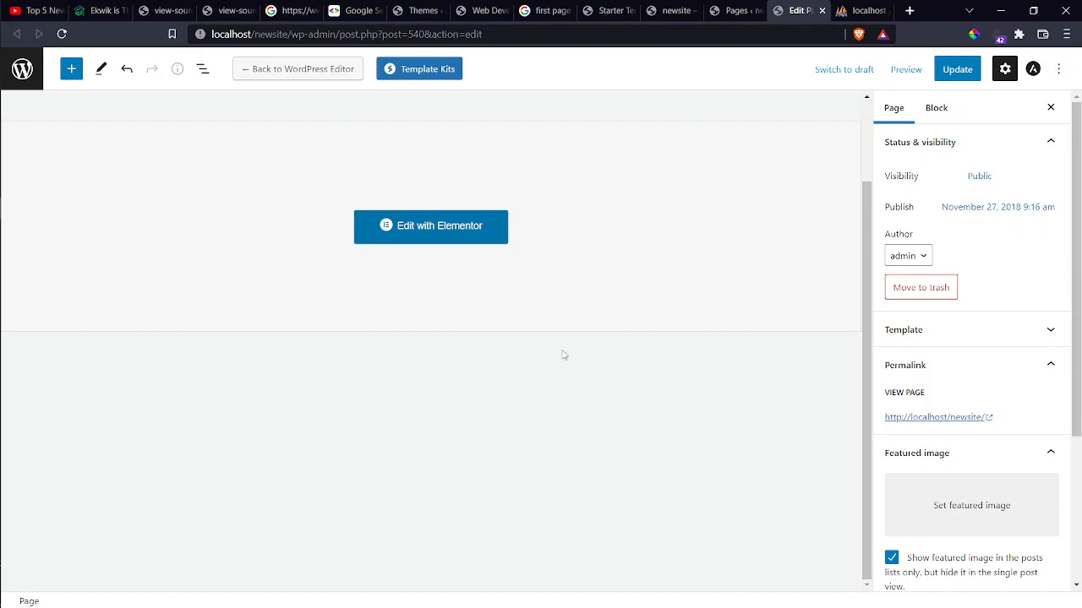
pyautogui.scroll(-1, 1000, 309)
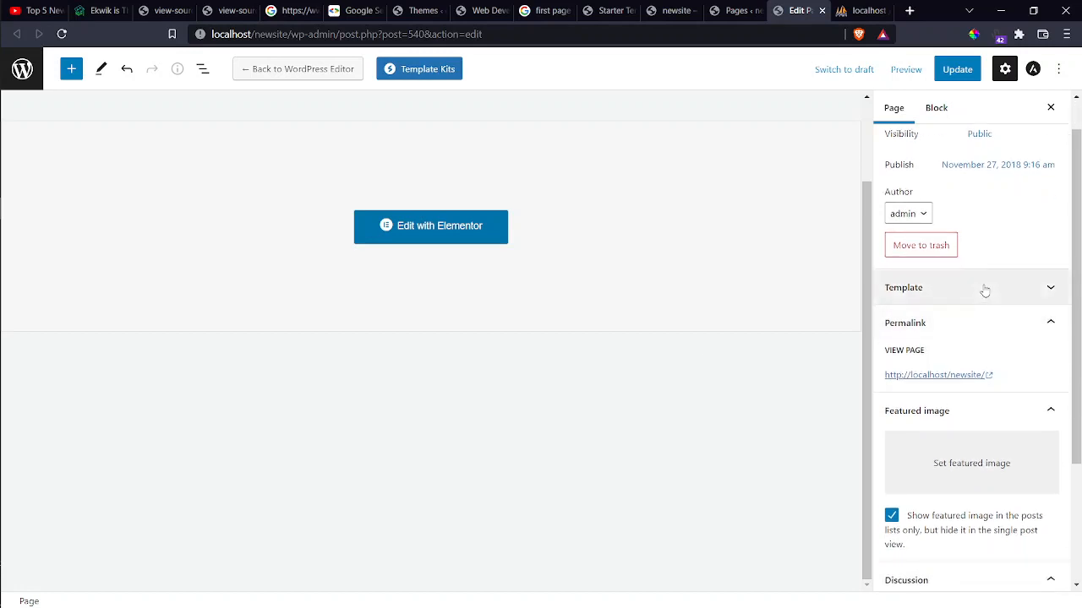
pyautogui.click(985, 288)
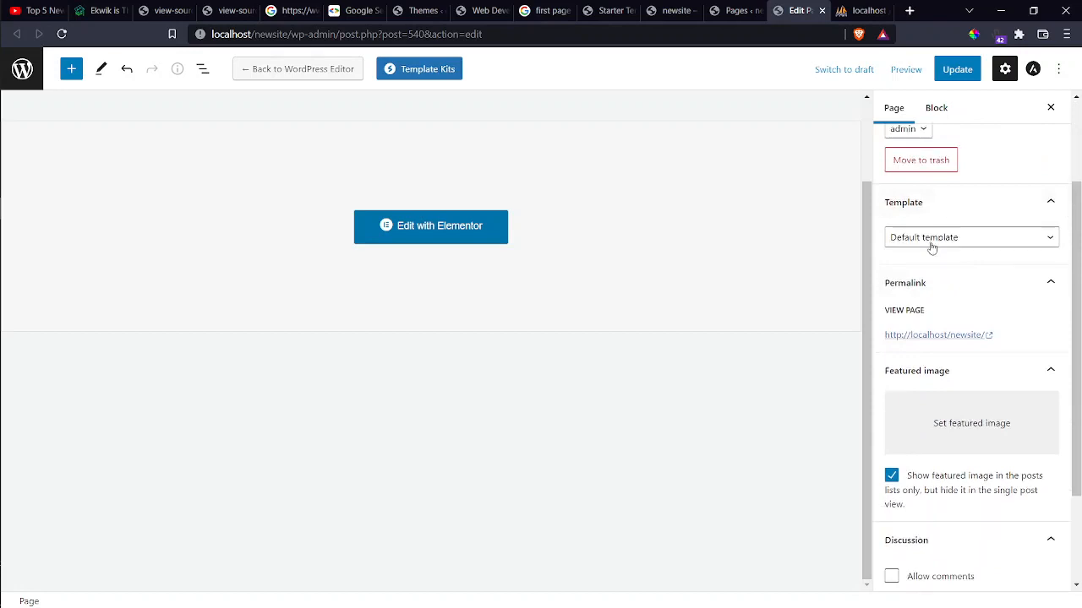
pyautogui.click(932, 245)
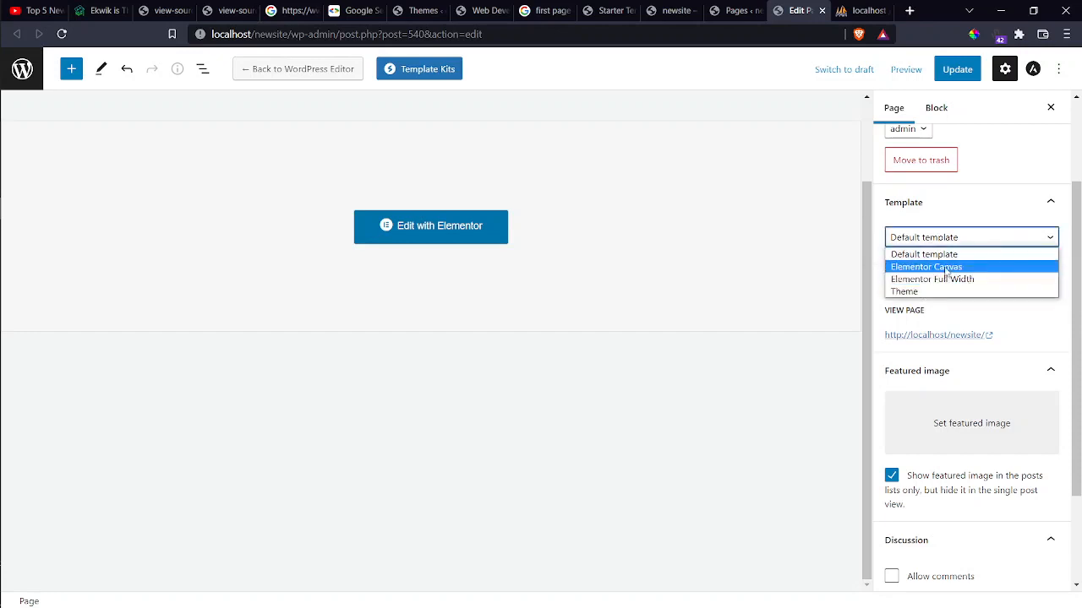
pyautogui.click(981, 197)
pyautogui.click(981, 197)
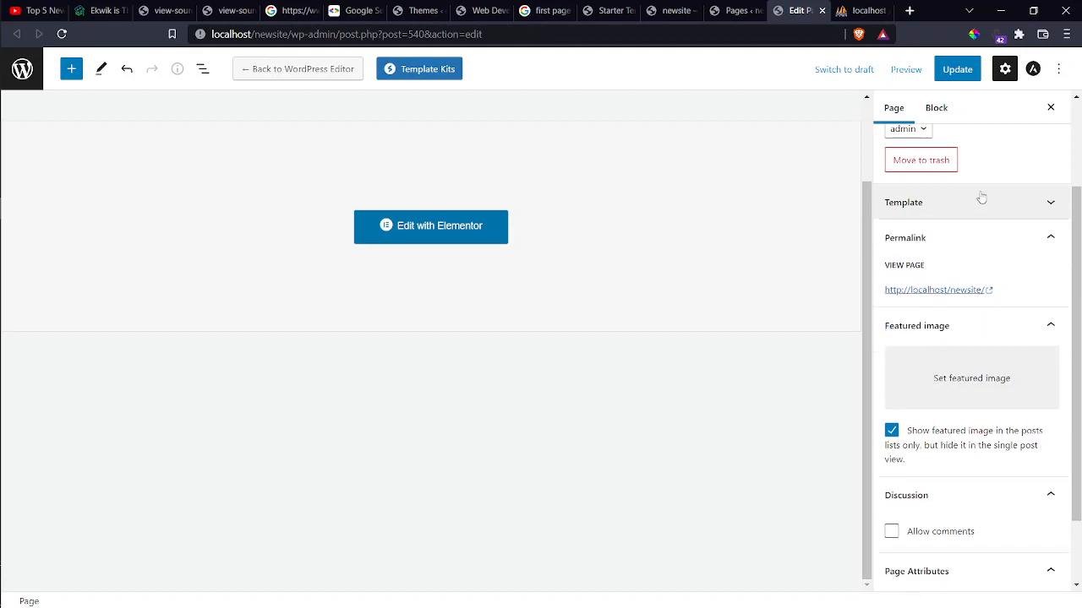
pyautogui.click(981, 197)
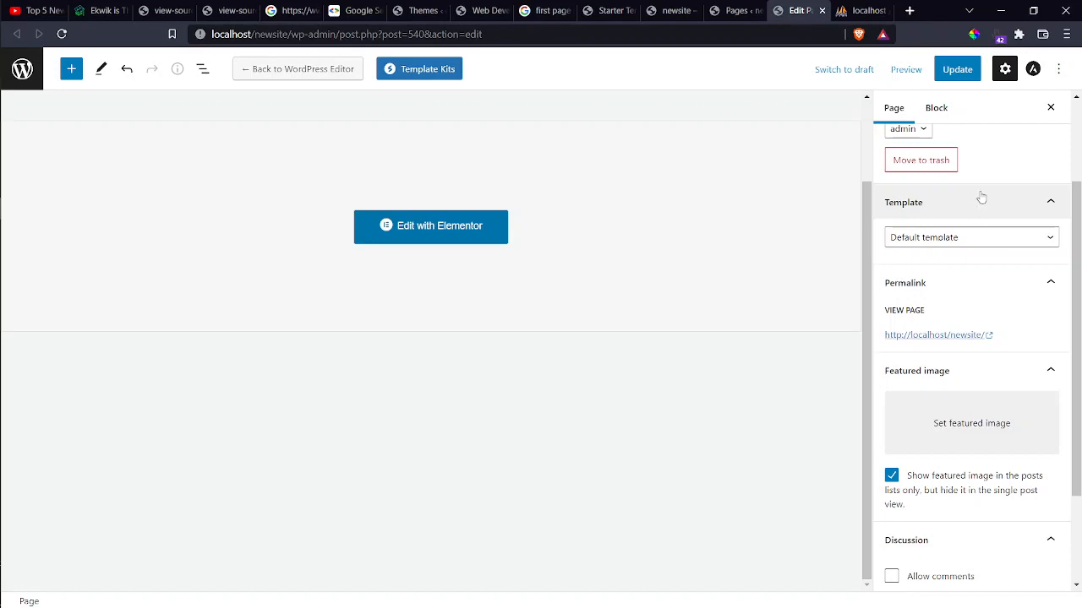
pyautogui.scroll(-2, 990, 293)
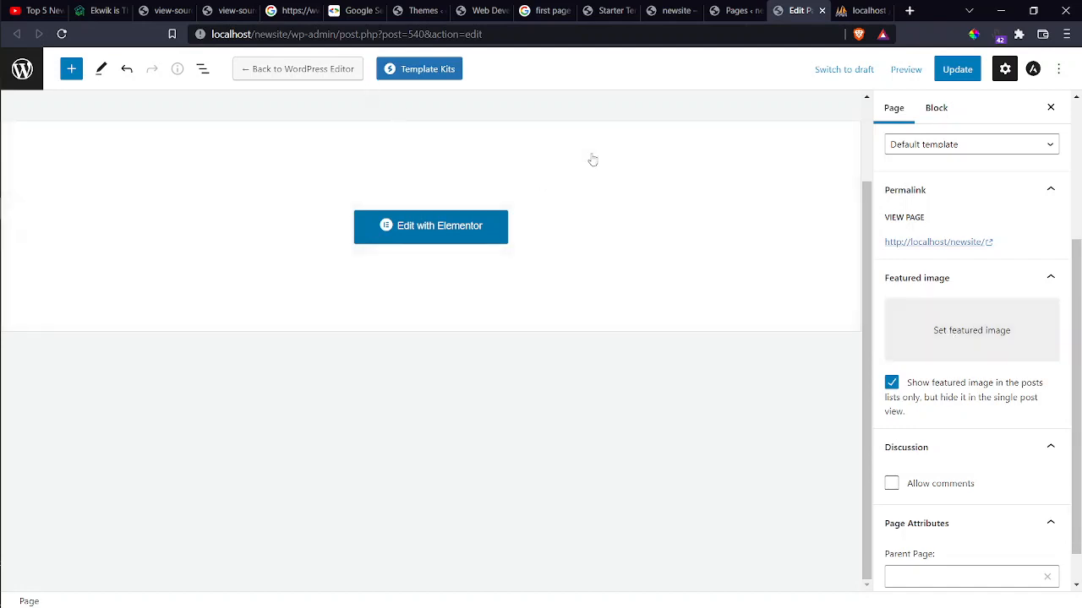
pyautogui.scroll(-1, 898, 439)
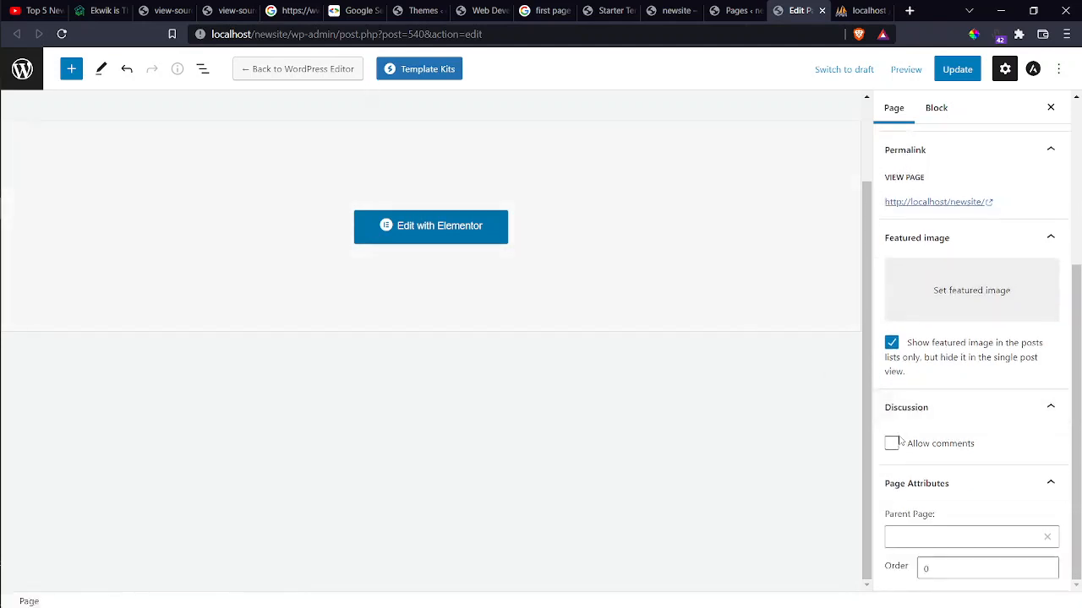
pyautogui.scroll(6, 900, 439)
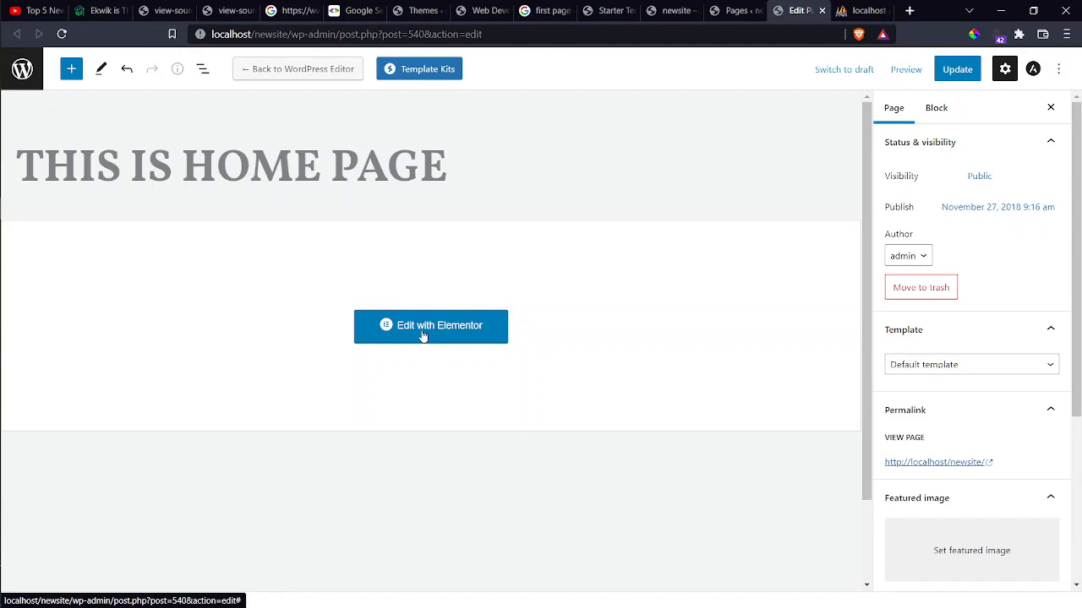
# Quick-edit the Home page to give it a page password and update it.
pyautogui.click(732, 10)
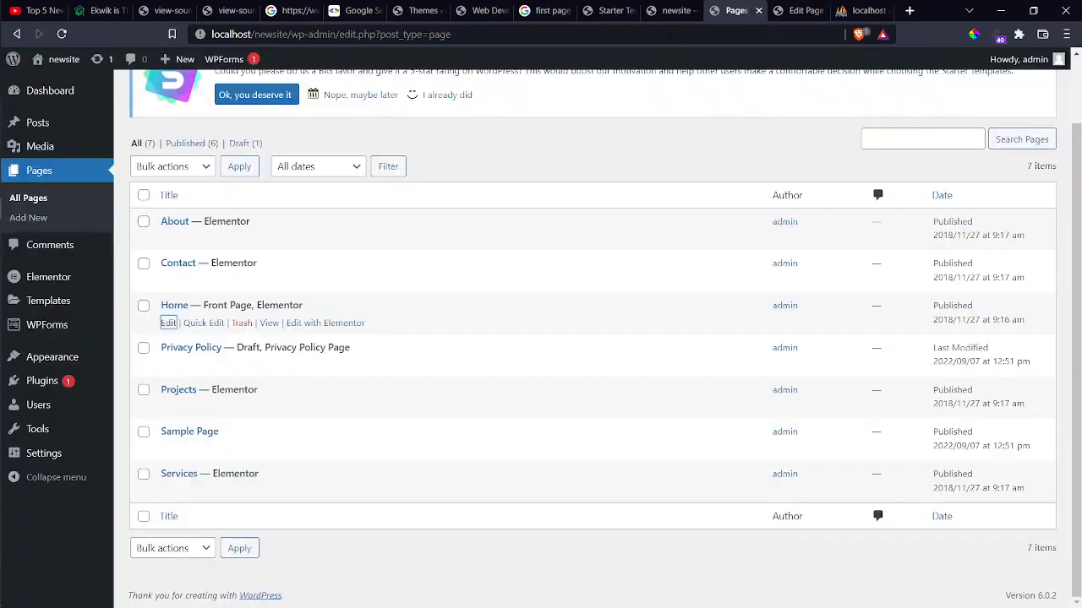
pyautogui.click(202, 325)
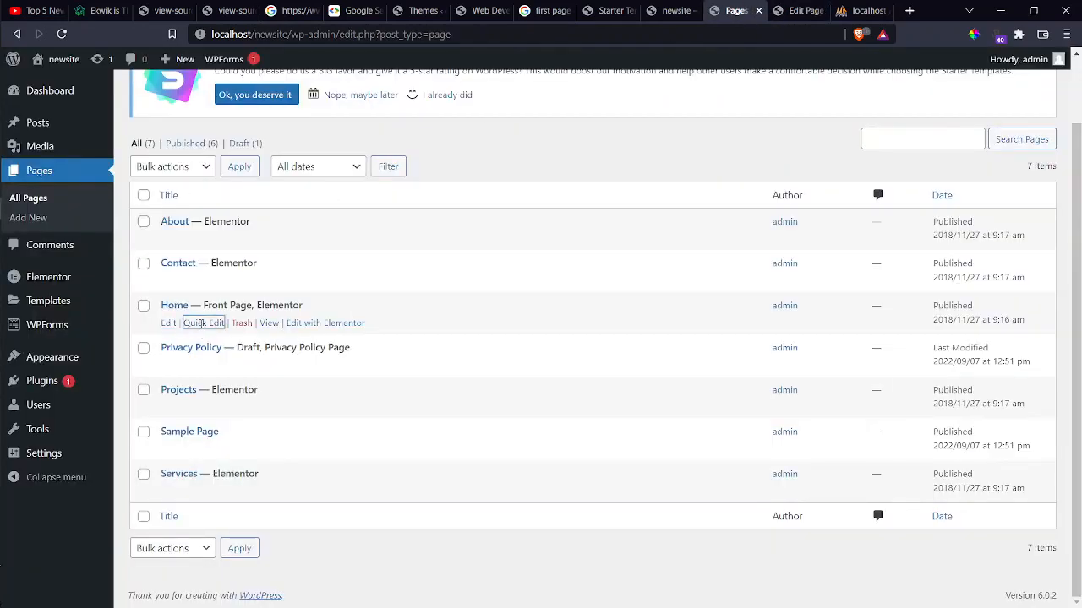
pyautogui.hotkey('ctrl', 'a')
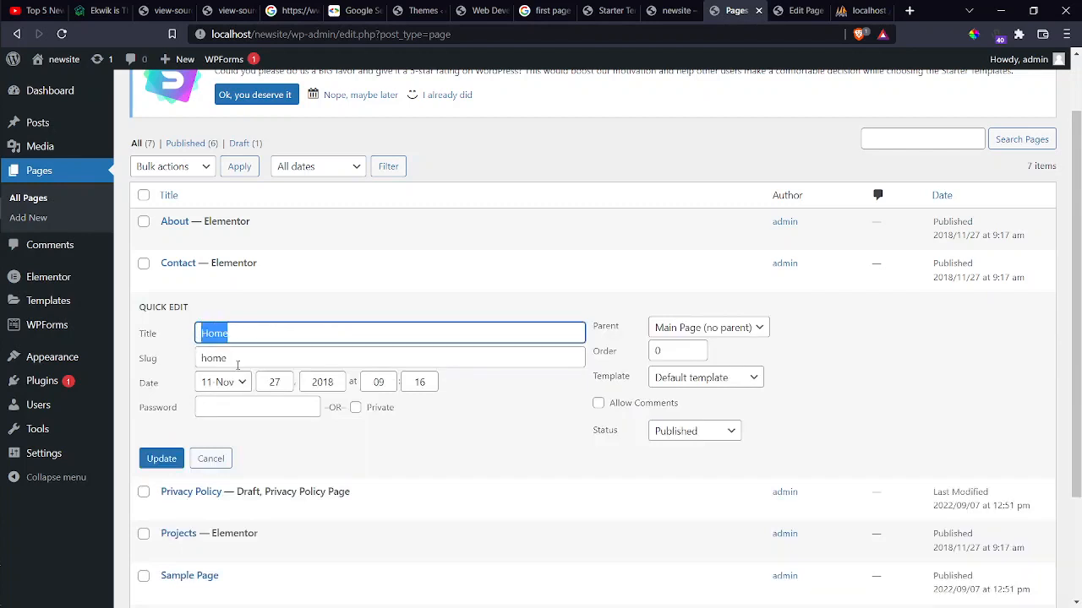
pyautogui.press('Tab')
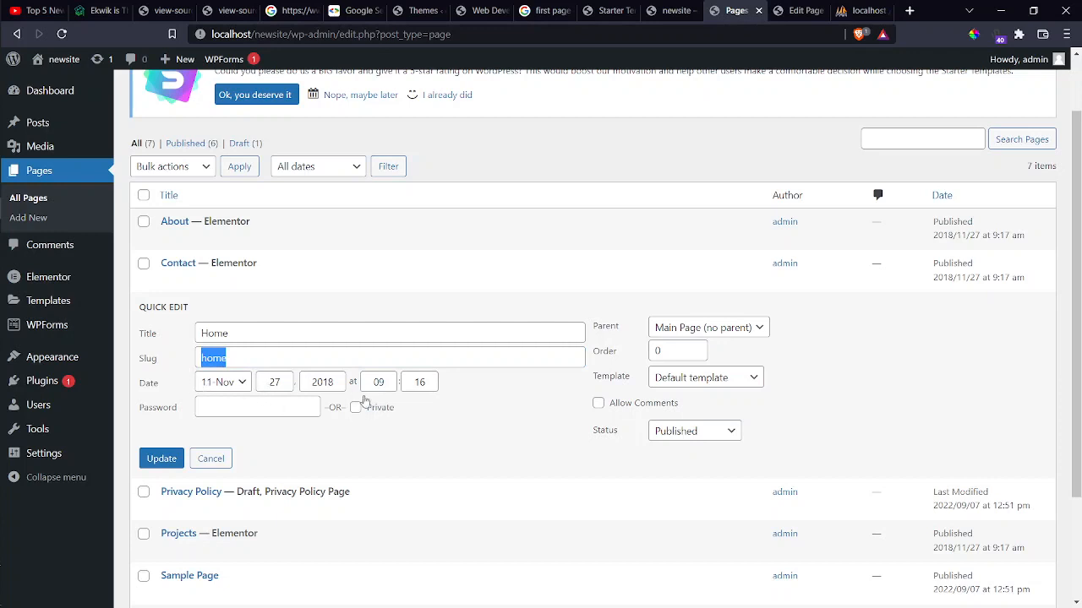
pyautogui.click(227, 408)
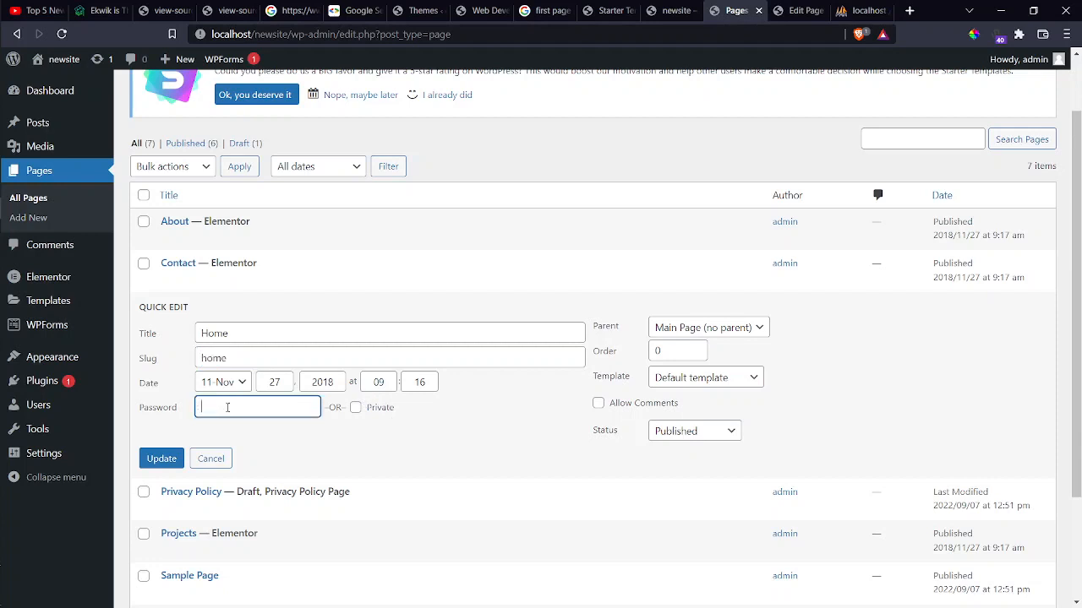
pyautogui.click(163, 460)
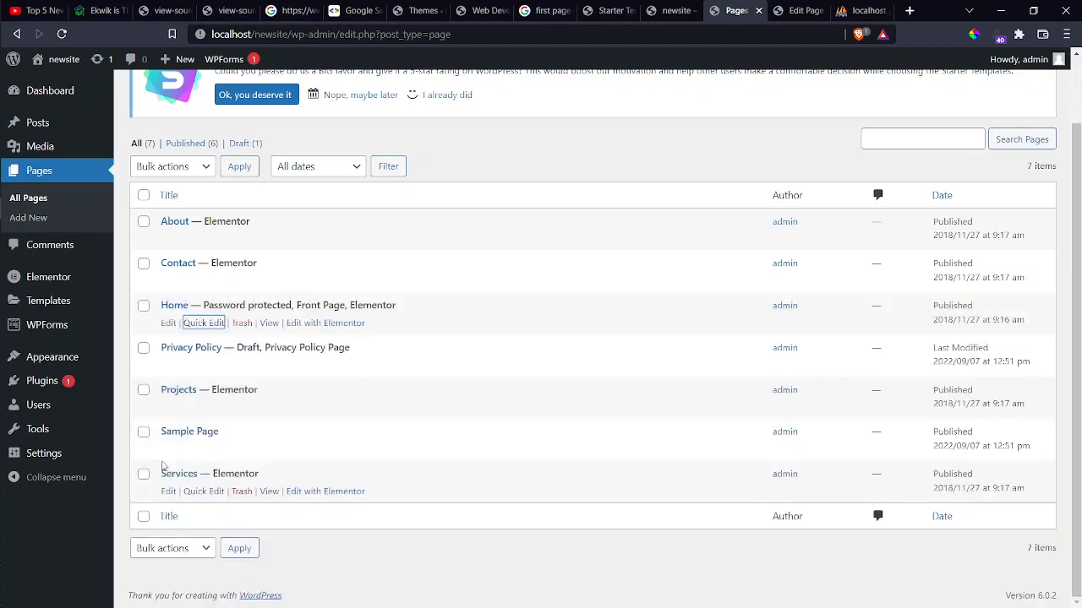
# Open the Home page editor in another tab, then go back to the Pages list.
pyautogui.middleClick(168, 323)
pyautogui.click(798, 11)
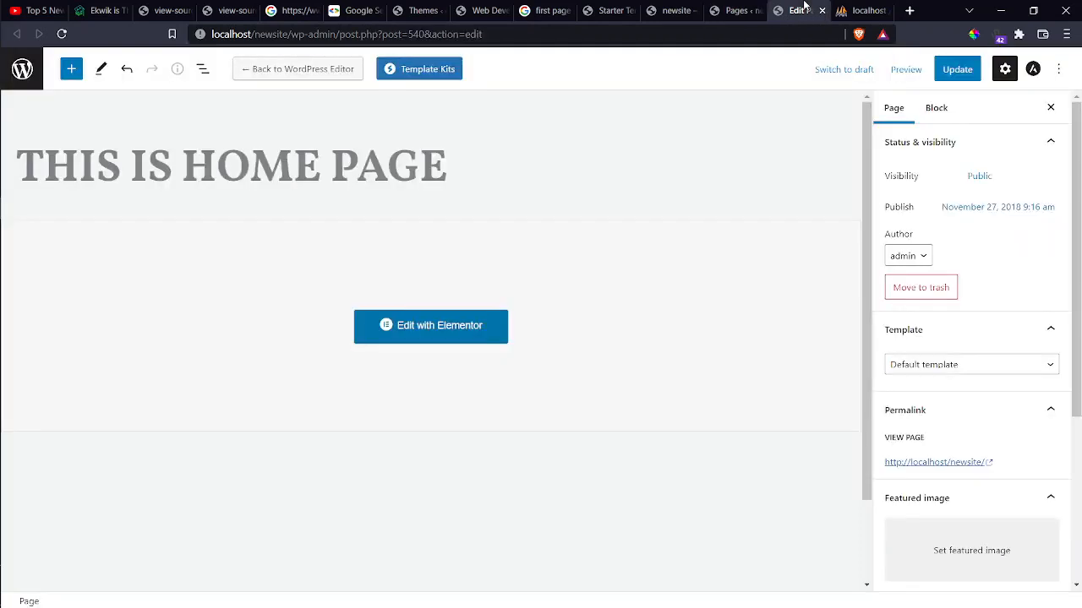
pyautogui.click(711, 9)
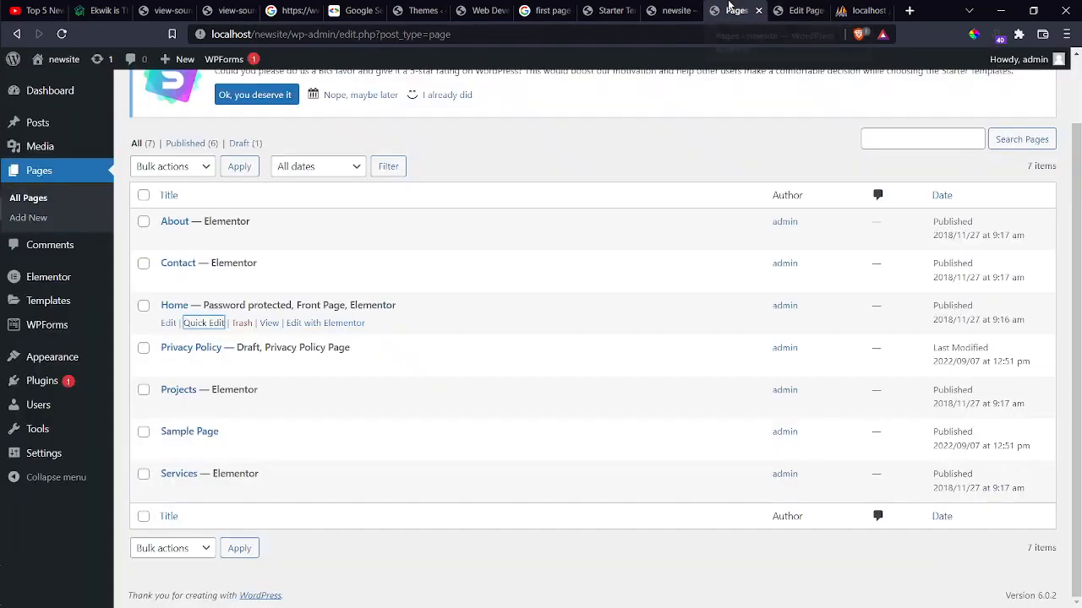
# Open the live site from the admin-bar site name in a new tab and focus its password box.
pyautogui.rightClick(62, 61)
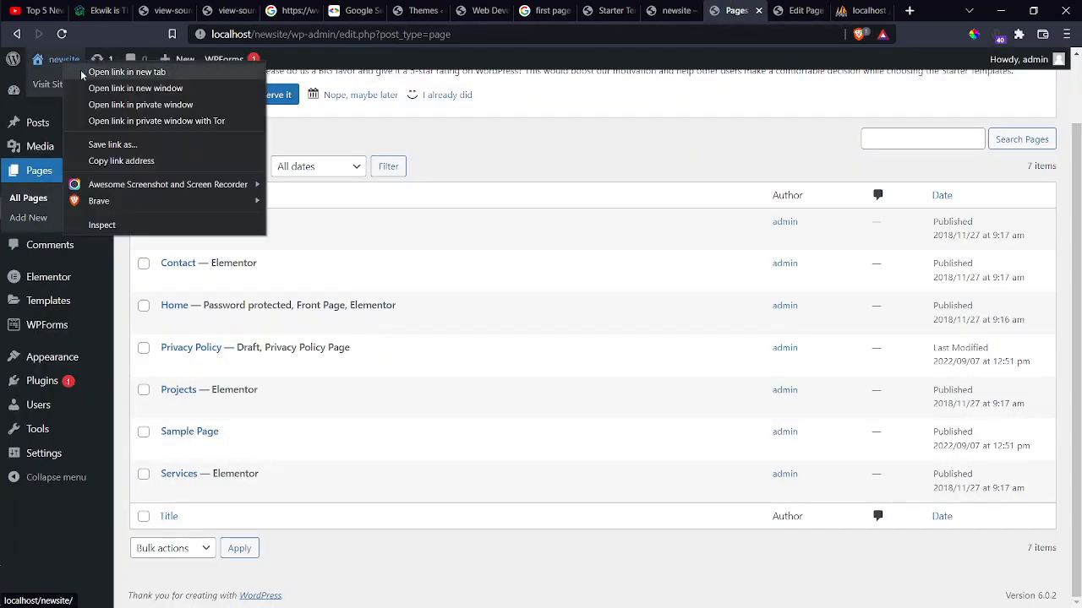
pyautogui.click(83, 73)
pyautogui.click(799, 10)
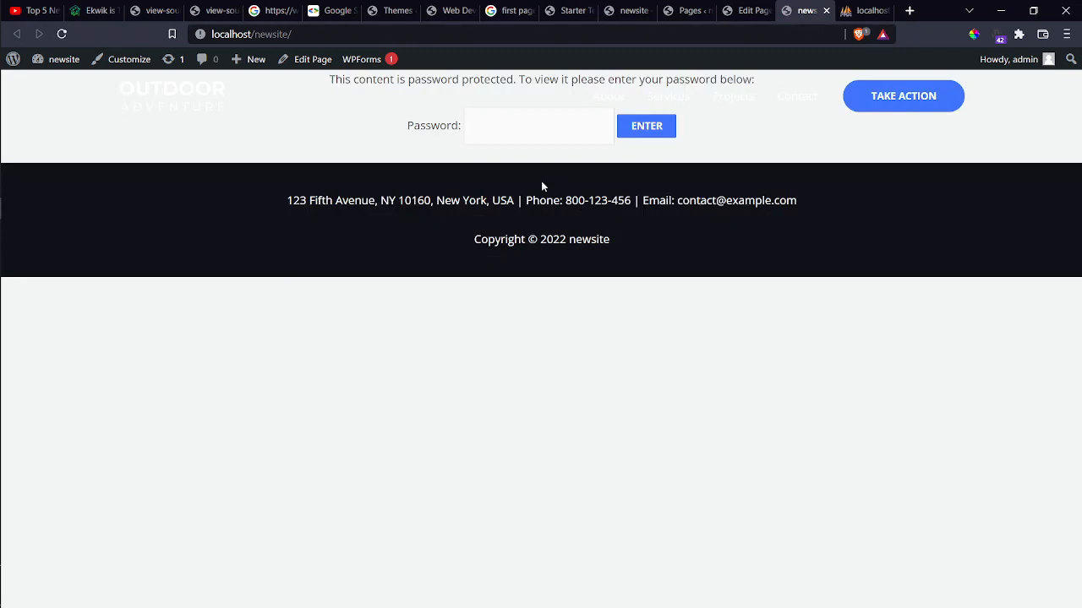
pyautogui.click(550, 124)
# Enter the page password to unlock the homepage, scroll through it, then return to the editor.
pyautogui.press('Return')
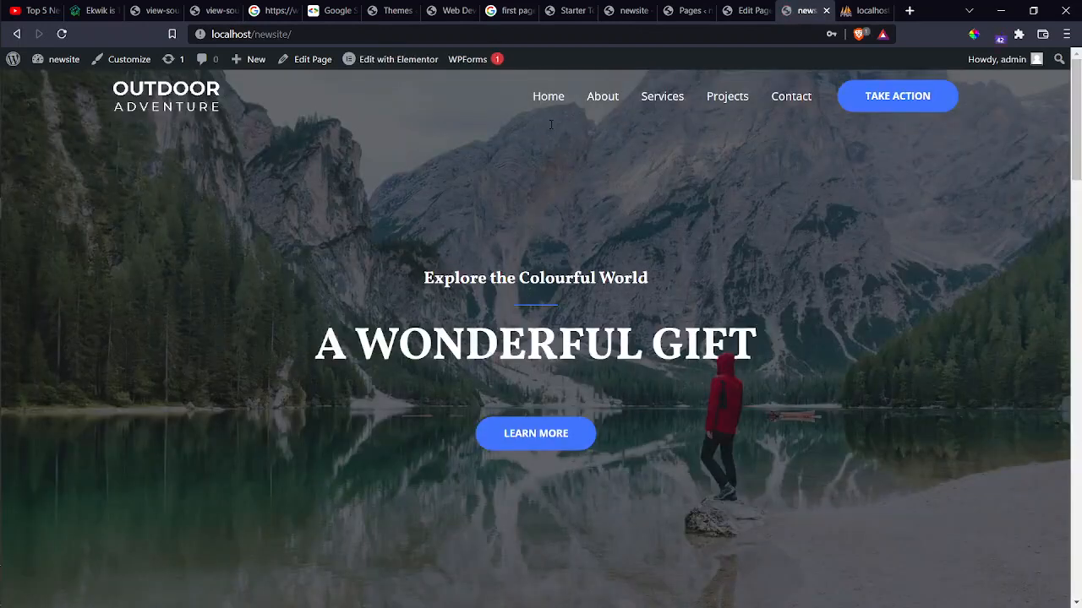
pyautogui.scroll(-12, 551, 124)
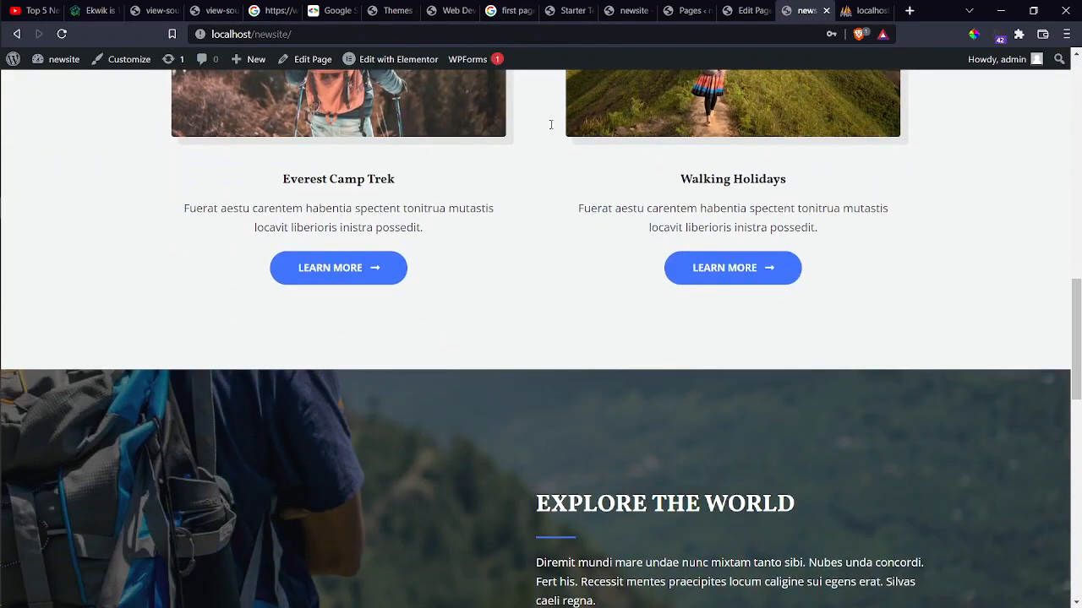
pyautogui.scroll(12, 551, 125)
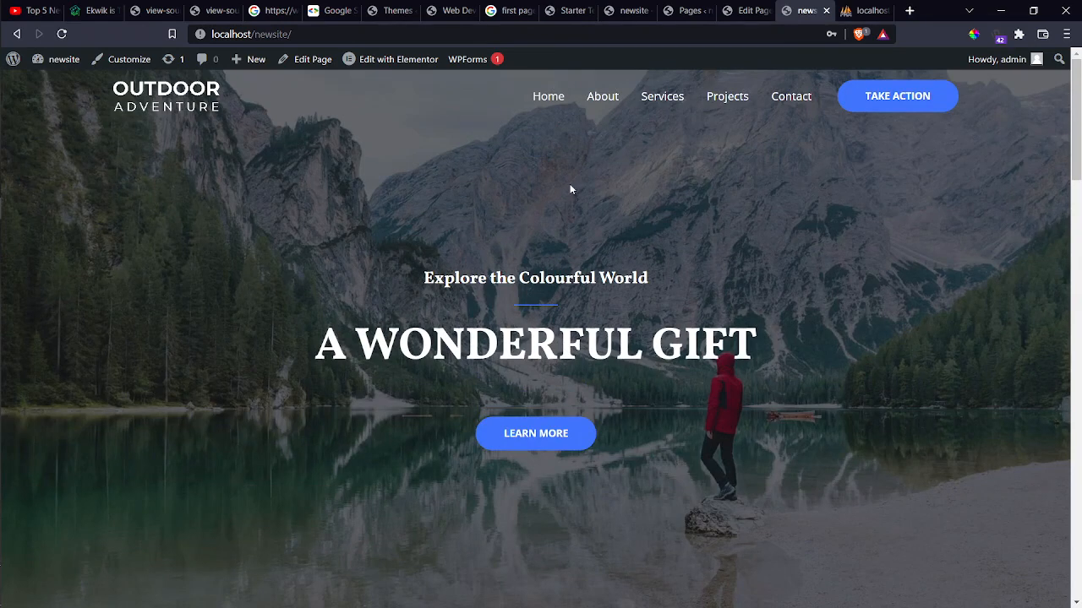
pyautogui.click(726, 13)
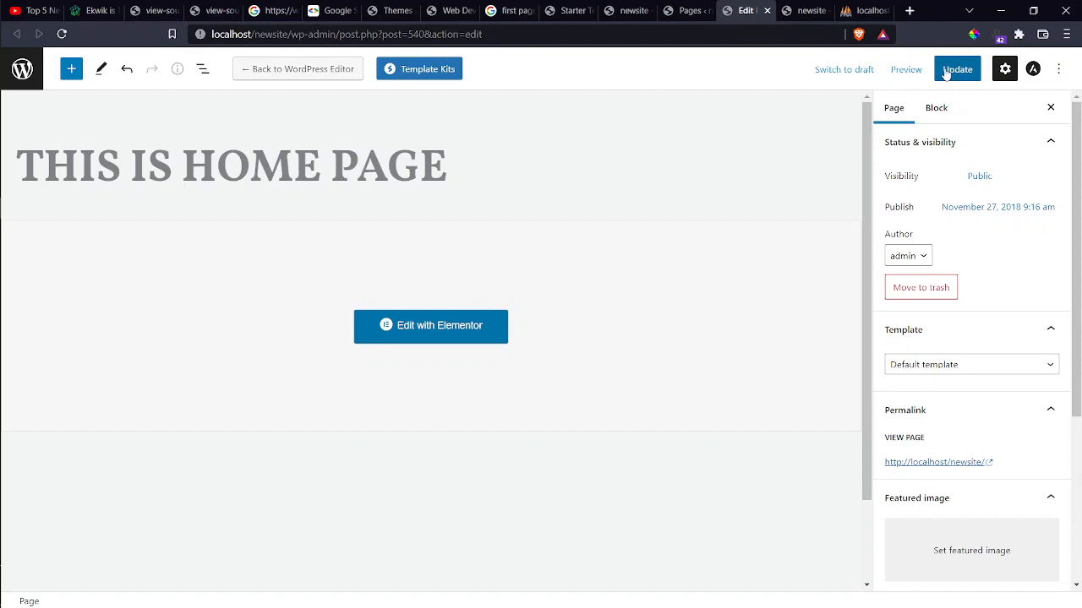
# Stay in the editor, update the Home page as Password Protected, then go to the live site tab.
pyautogui.click(766, 11)
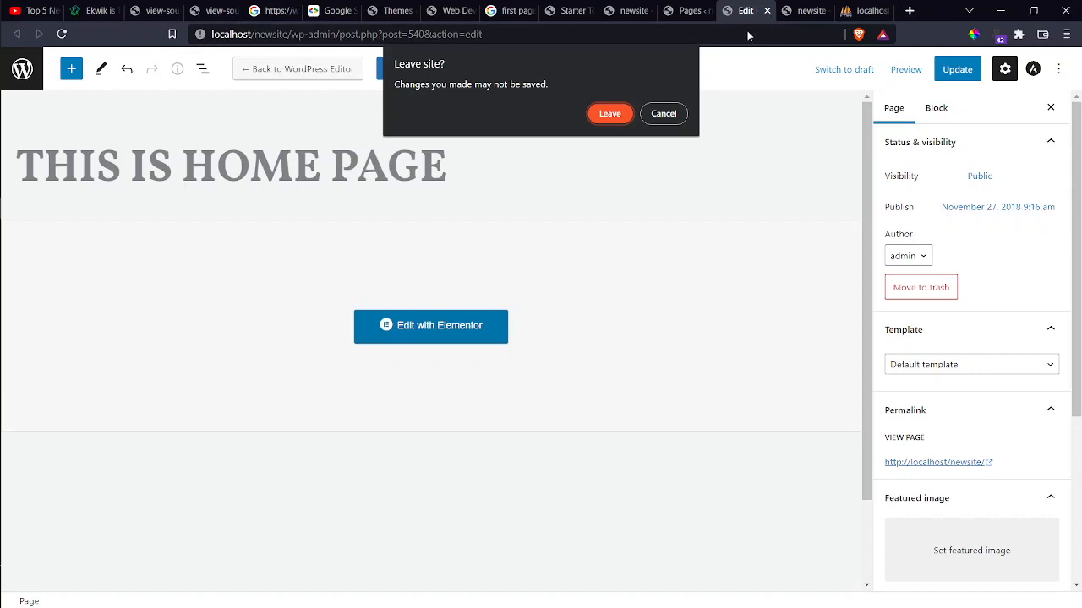
pyautogui.click(679, 114)
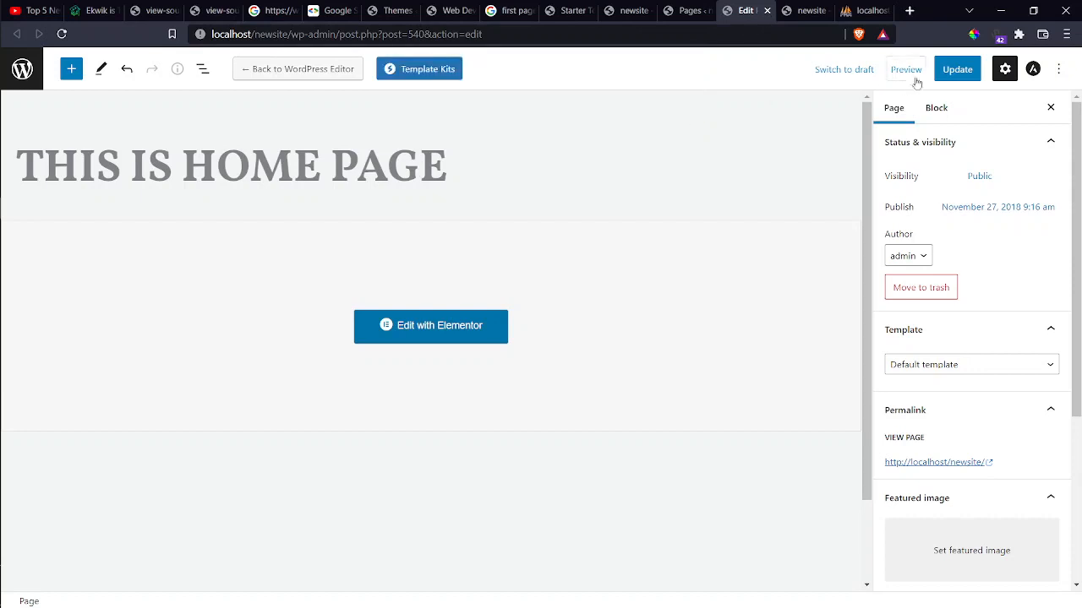
pyautogui.click(940, 74)
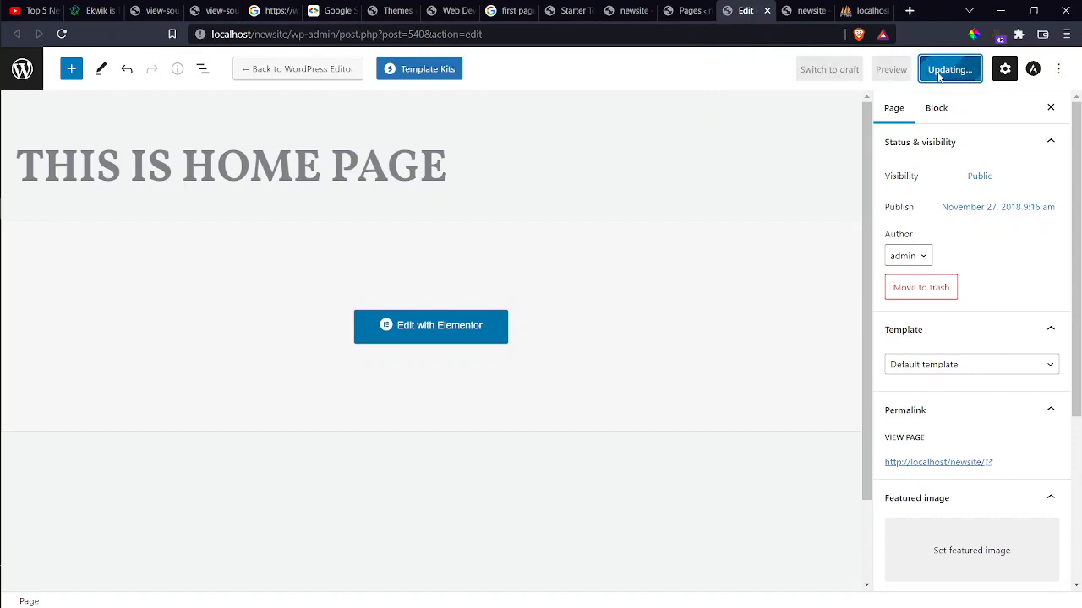
pyautogui.click(803, 10)
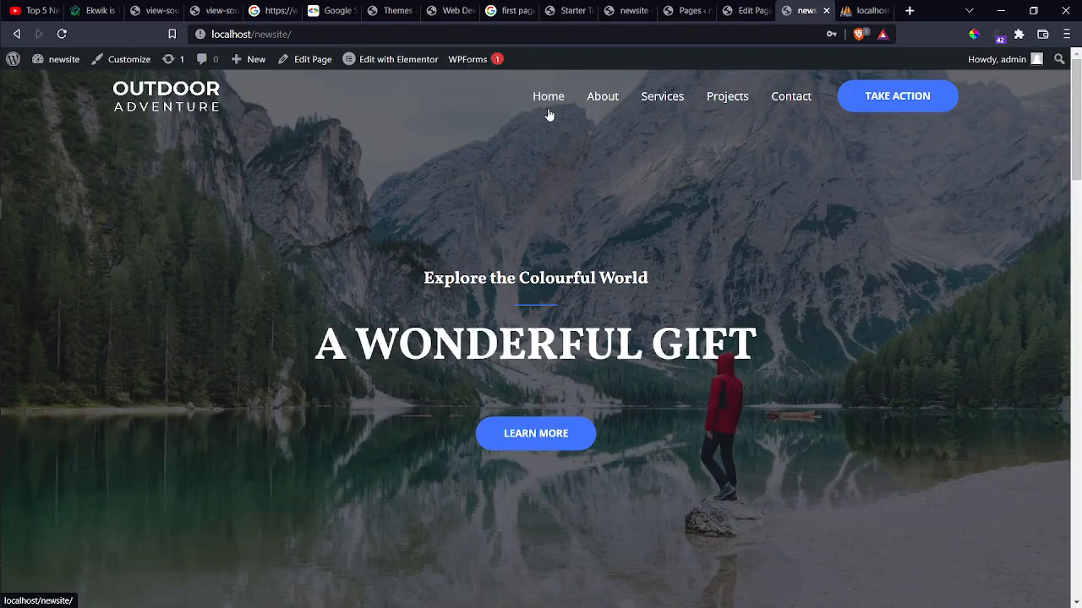
pyautogui.press('F5')
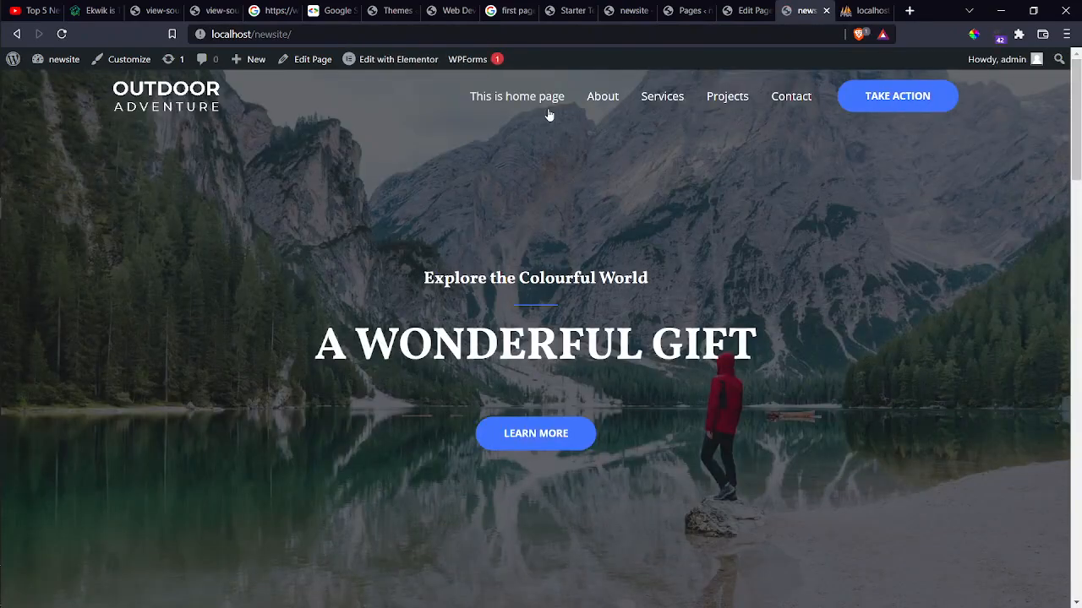
pyautogui.scroll(-15, 513, 384)
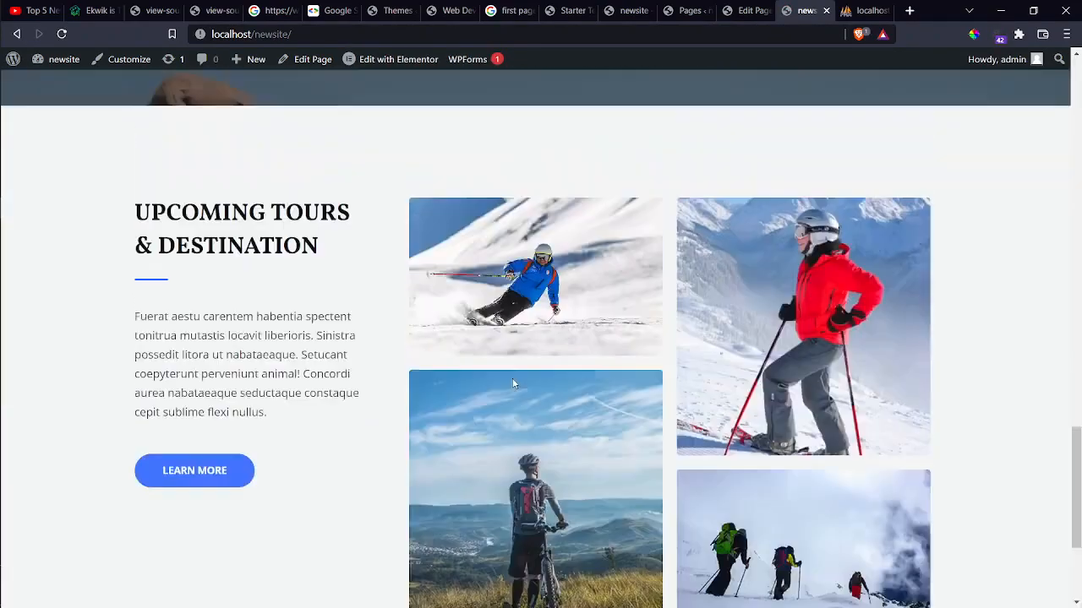
pyautogui.scroll(15, 513, 384)
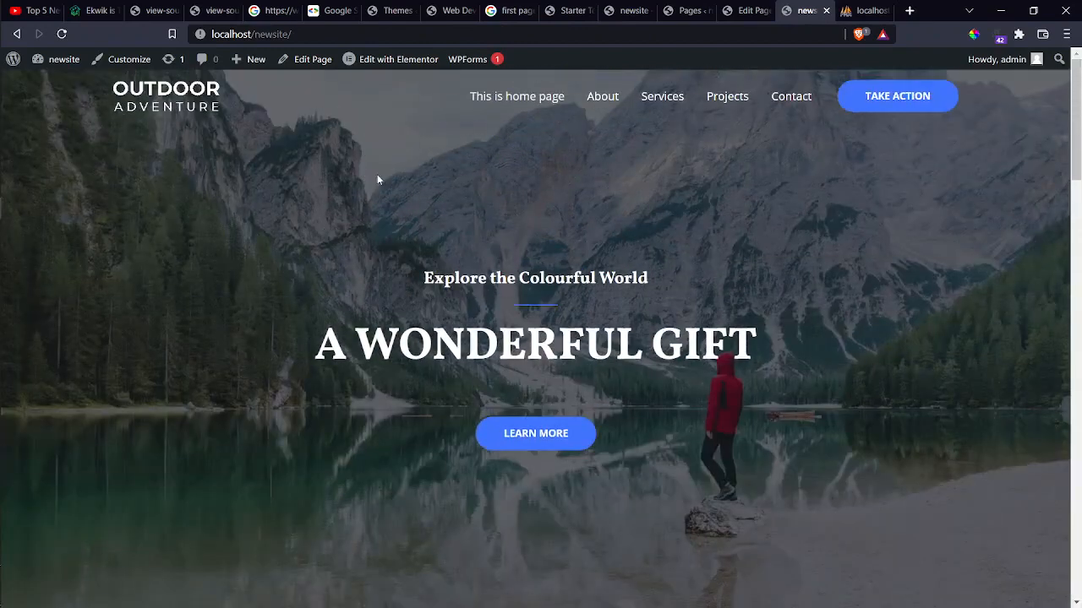
pyautogui.moveTo(385, 62)
pyautogui.click(746, 10)
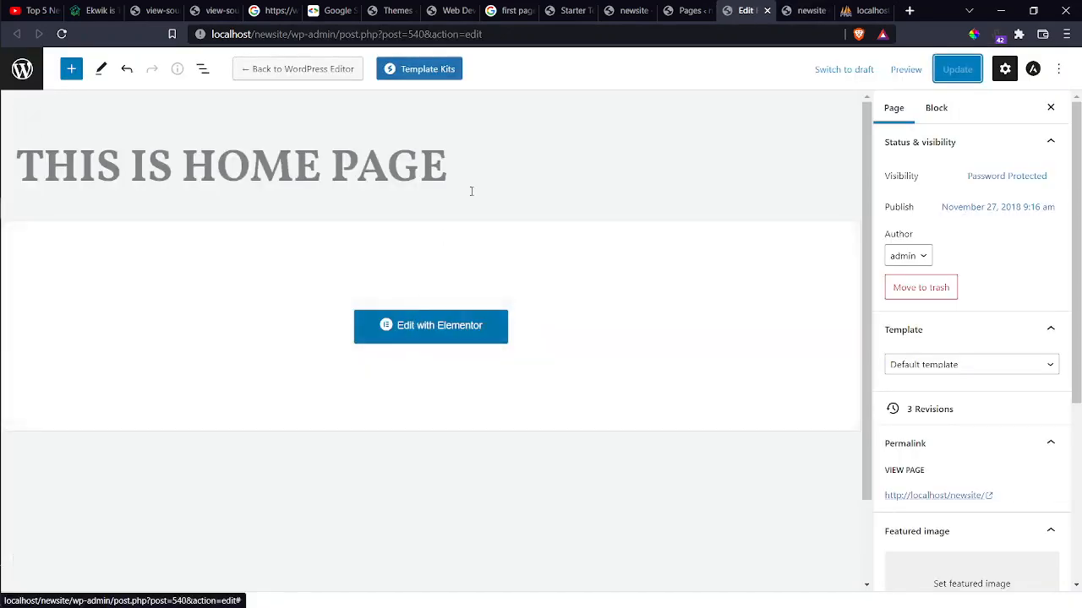
pyautogui.click(686, 10)
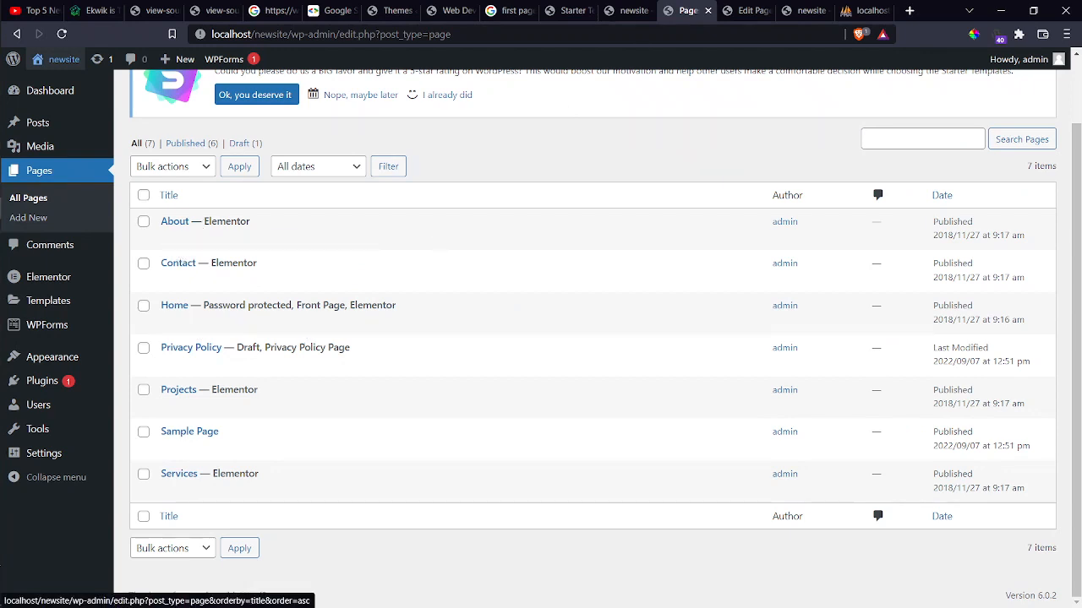
pyautogui.click(798, 11)
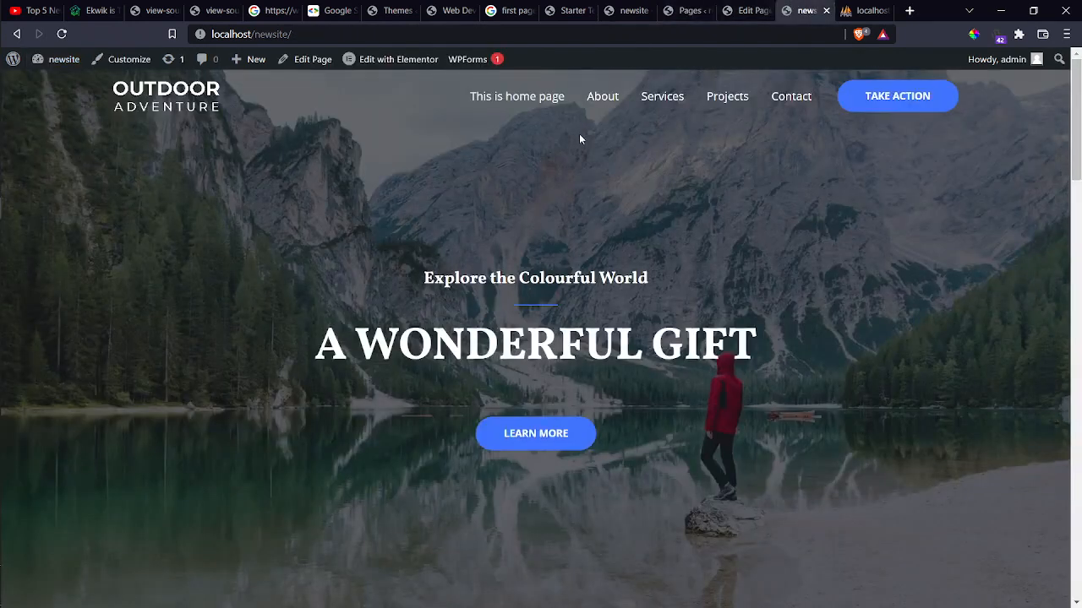
# Open the Home page in Elementor and trial-edit the 'A Wonderful Gift' heading, leaving it unchanged.
pyautogui.click(390, 66)
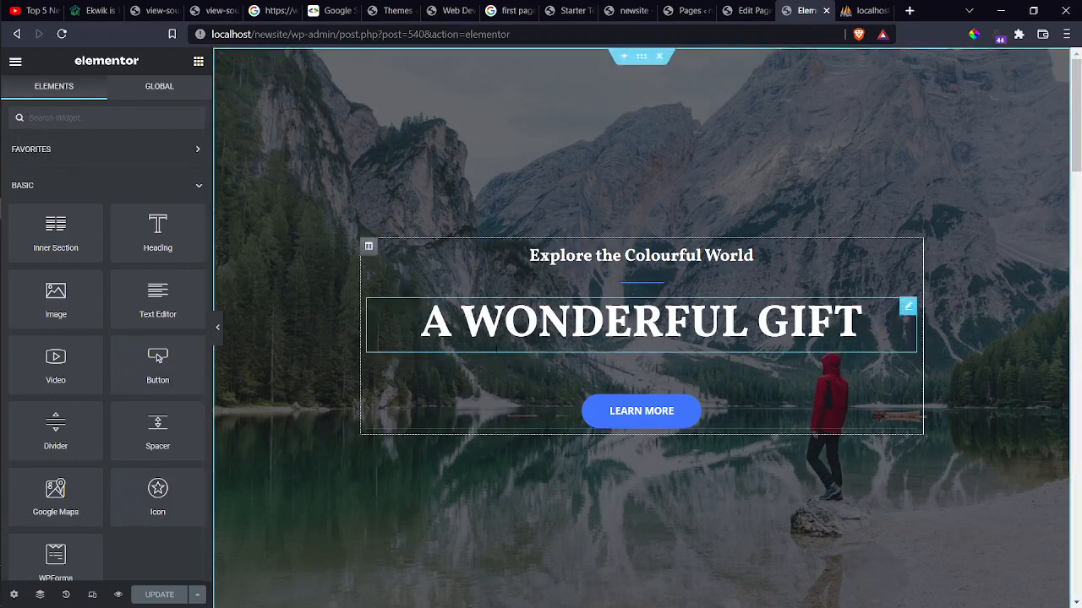
pyautogui.click(863, 321)
pyautogui.write('hfxgfhcg')
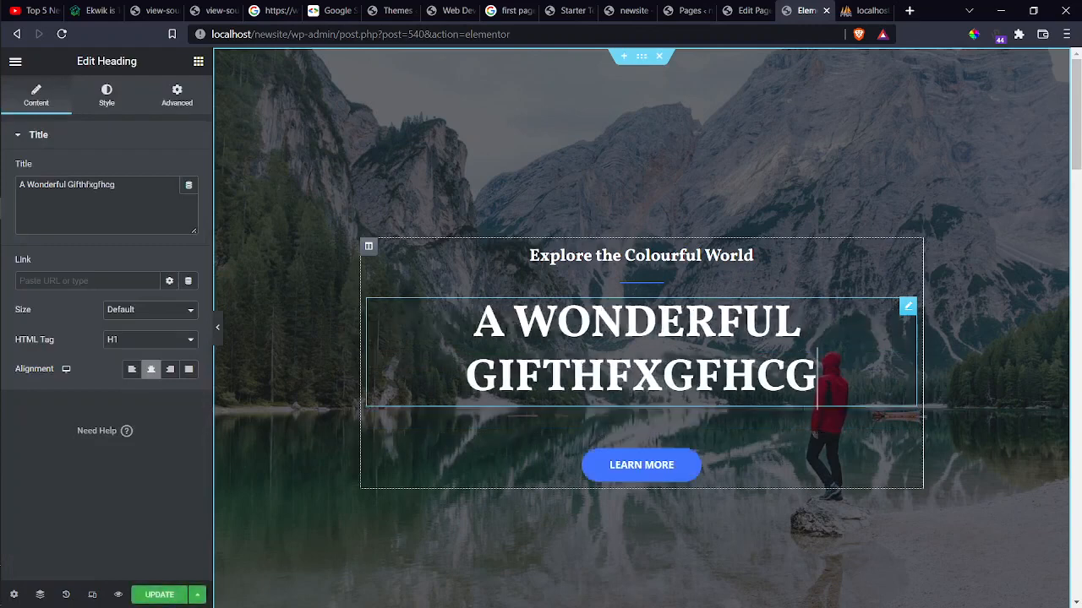
pyautogui.press('BackSpace')
pyautogui.press('BackSpace')
pyautogui.press('BackSpace')
pyautogui.press('BackSpace')
pyautogui.press('BackSpace')
pyautogui.press('BackSpace')
pyautogui.press('BackSpace')
pyautogui.press('BackSpace')
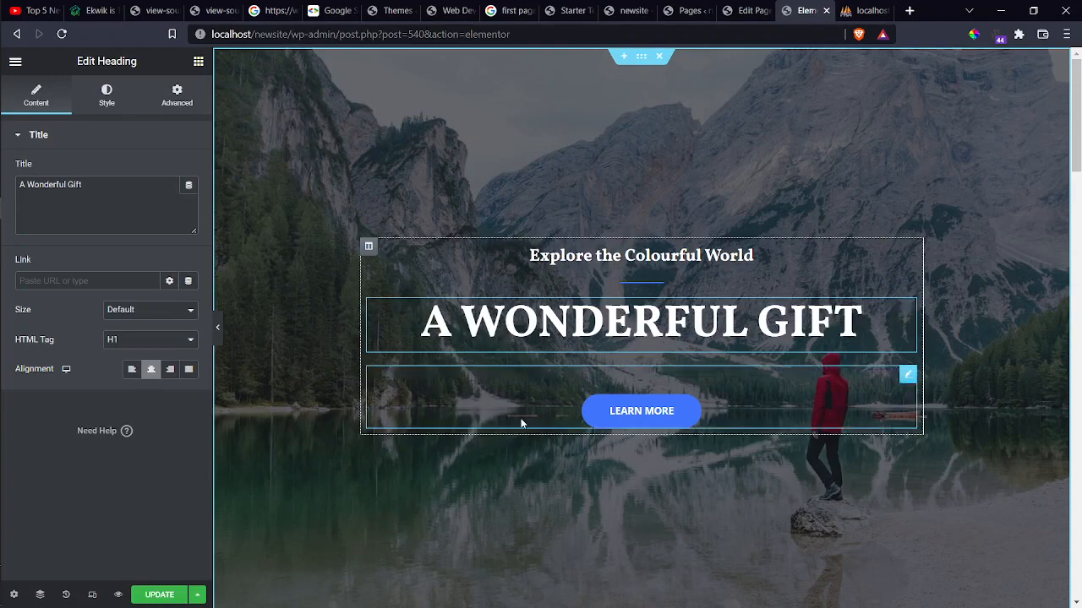
pyautogui.scroll(-7, 520, 423)
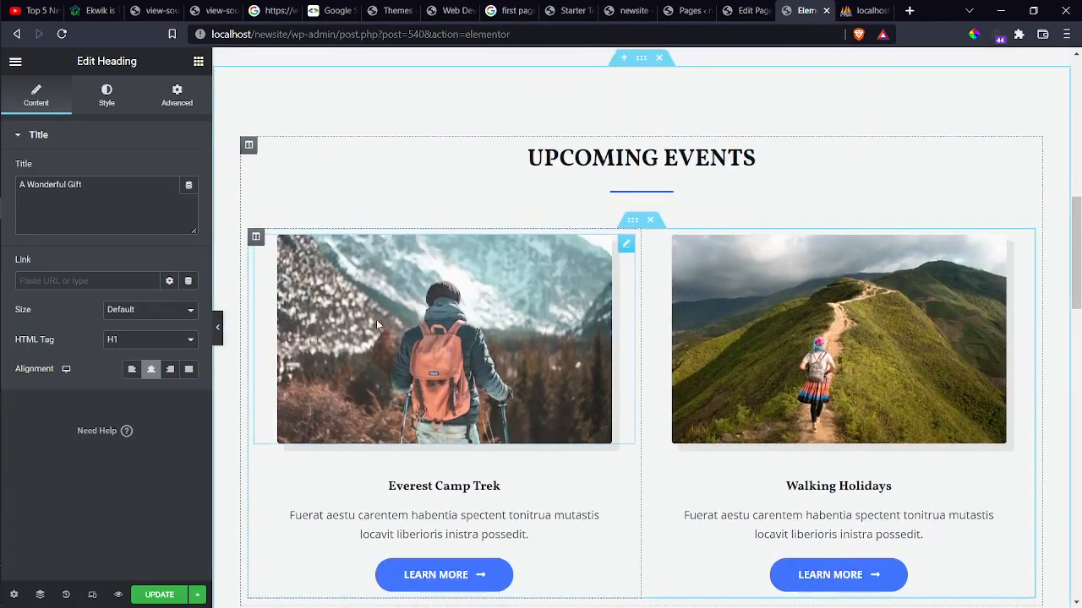
# Swap the Everest Camp Trek hiker photo for the social-media illustration from the media library.
pyautogui.click(377, 325)
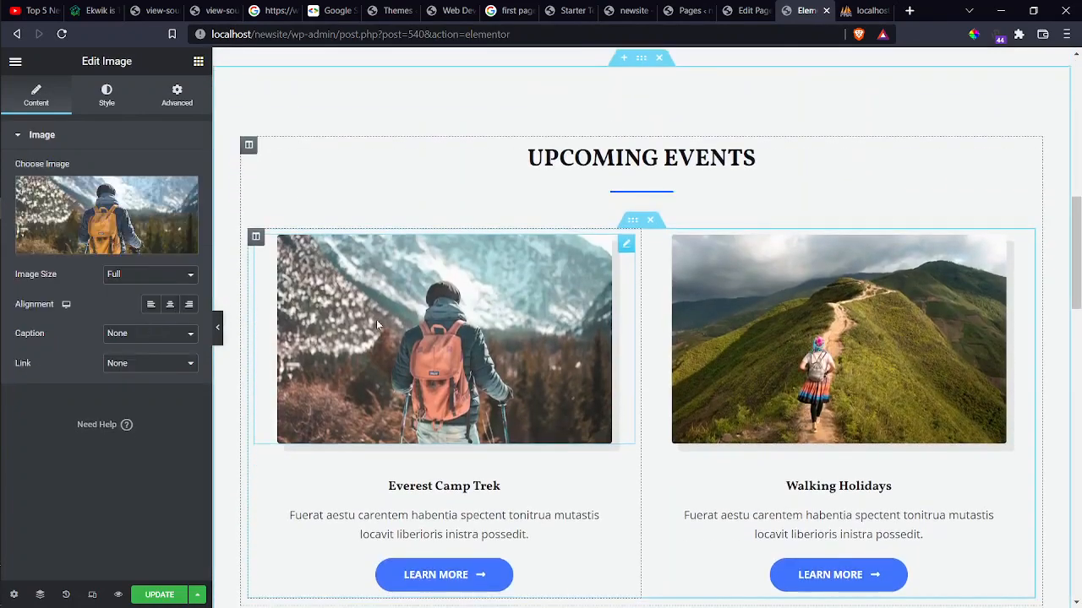
pyautogui.click(96, 252)
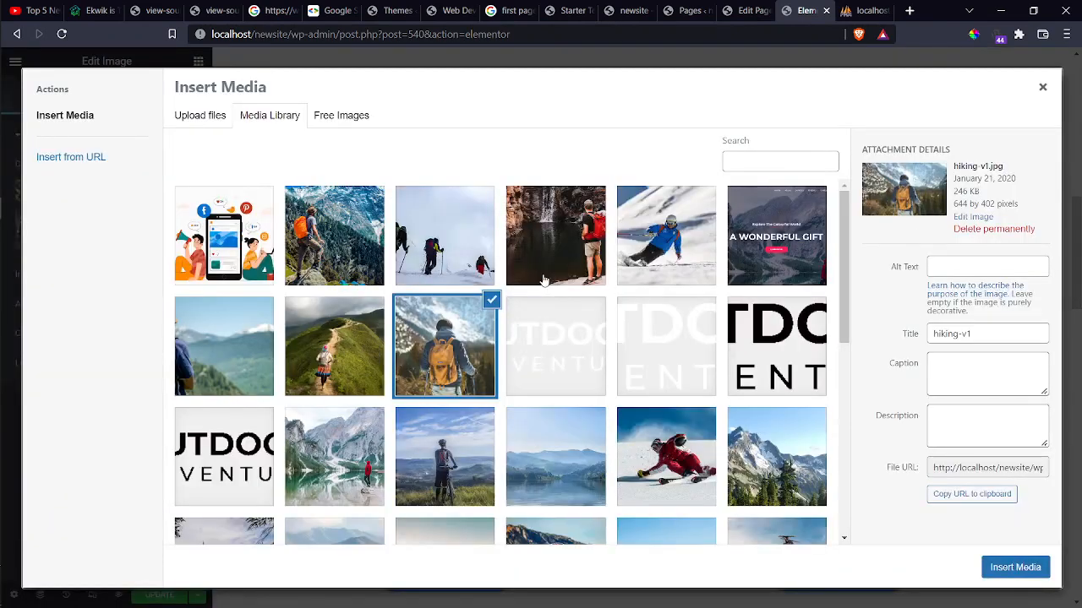
pyautogui.click(258, 214)
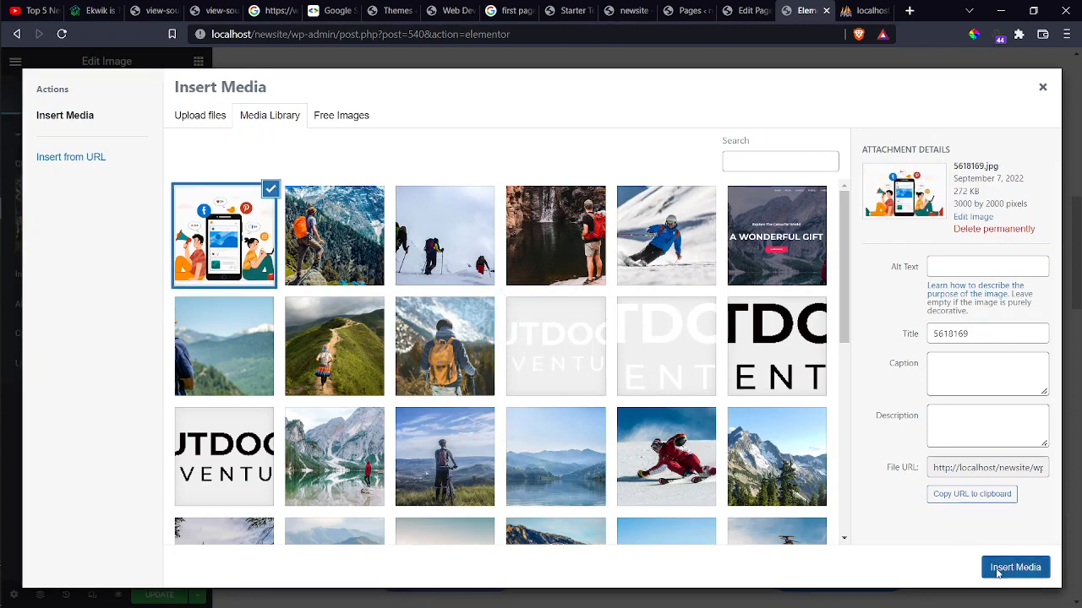
pyautogui.click(997, 572)
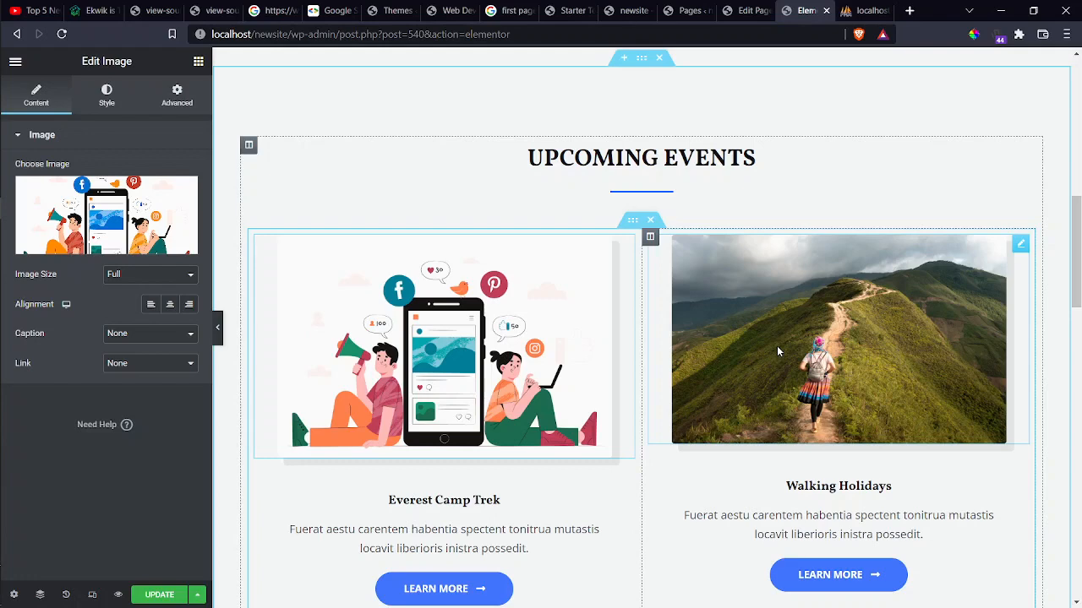
pyautogui.scroll(-3, 776, 346)
pyautogui.scroll(2, 777, 346)
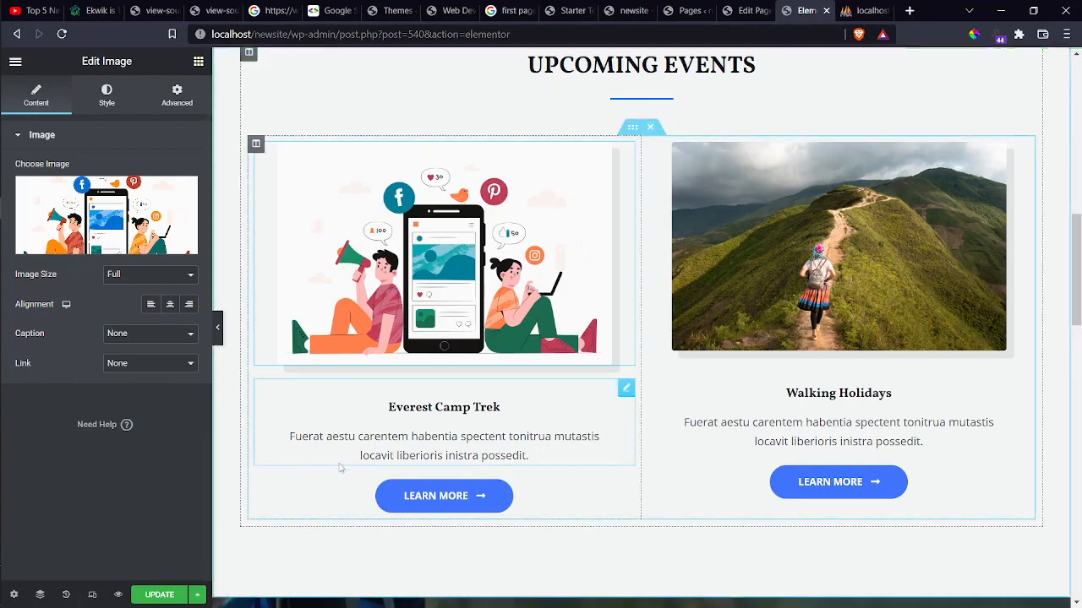
# Select the Everest Camp Trek Learn More button and scroll through the page to review it.
pyautogui.scroll(-2, 339, 464)
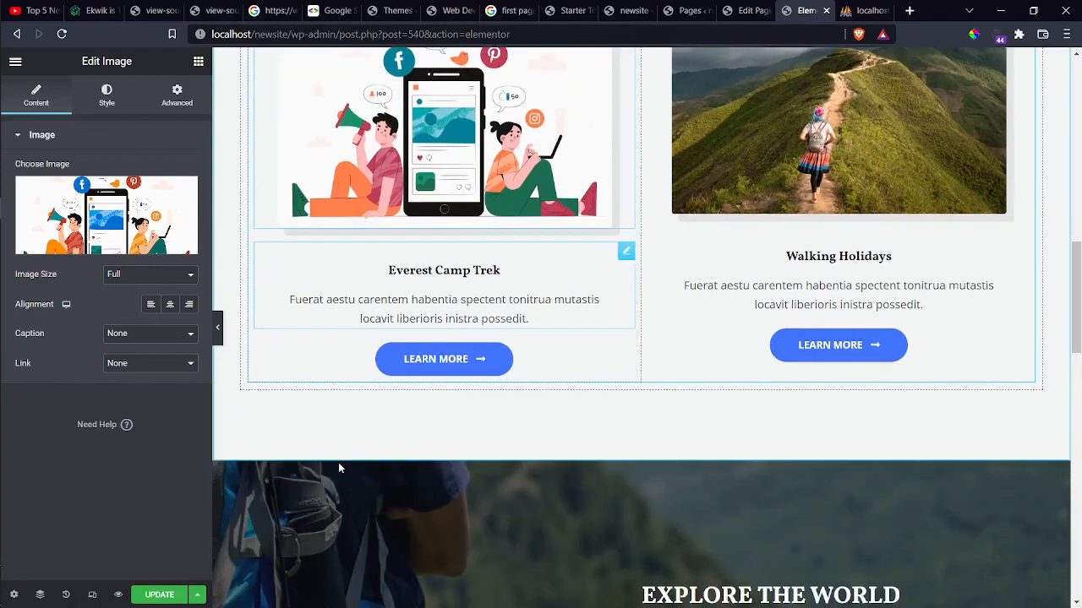
pyautogui.click(413, 363)
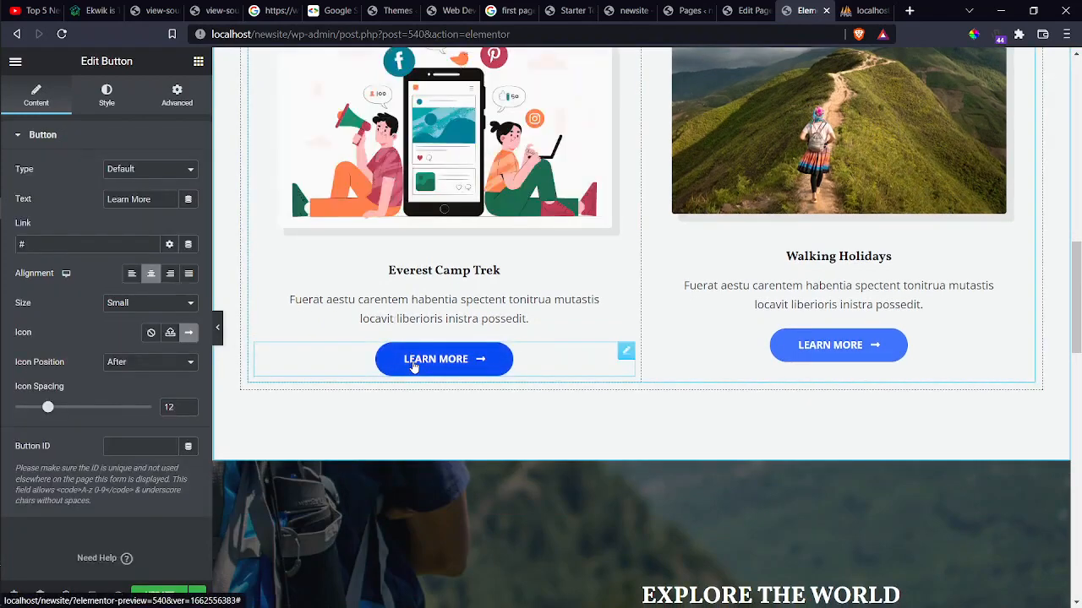
pyautogui.scroll(3, 414, 363)
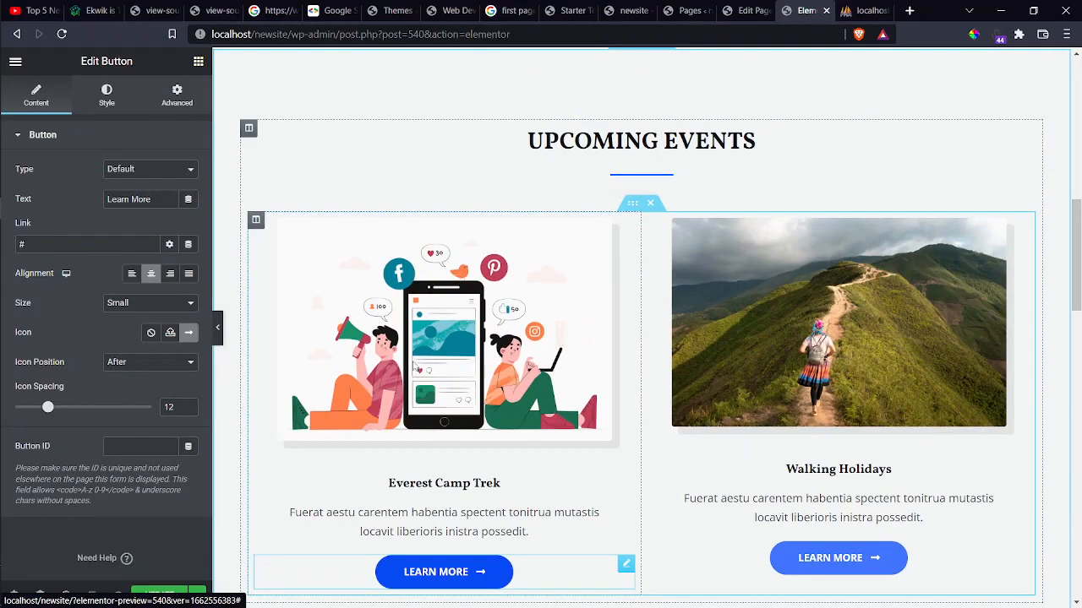
pyautogui.scroll(-5, 413, 363)
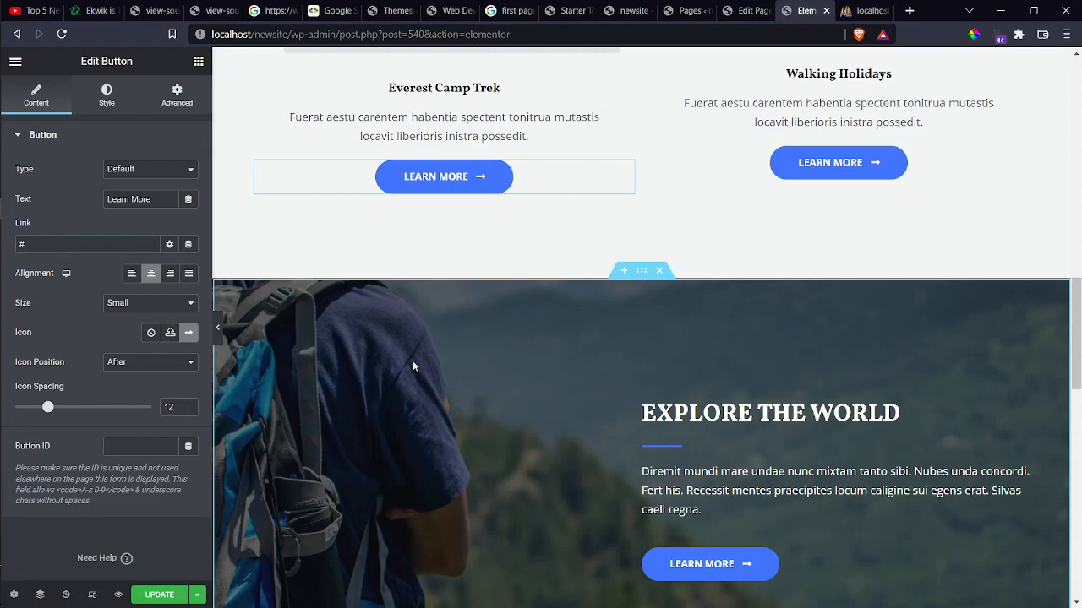
pyautogui.scroll(-3, 413, 366)
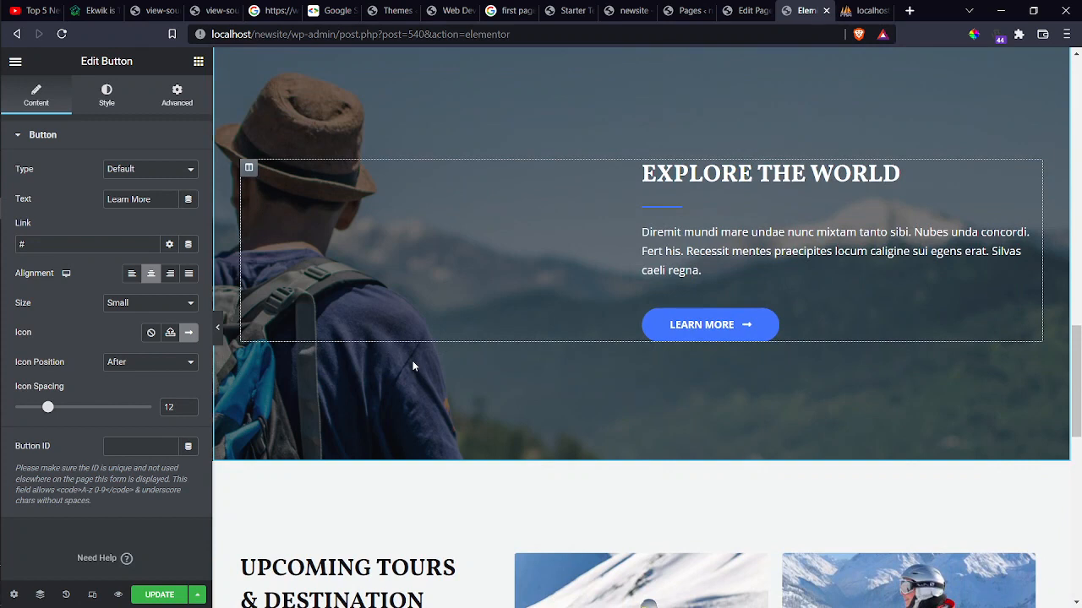
# Save the Home page edits with Update and switch to the OBS window.
pyautogui.moveTo(2, 439)
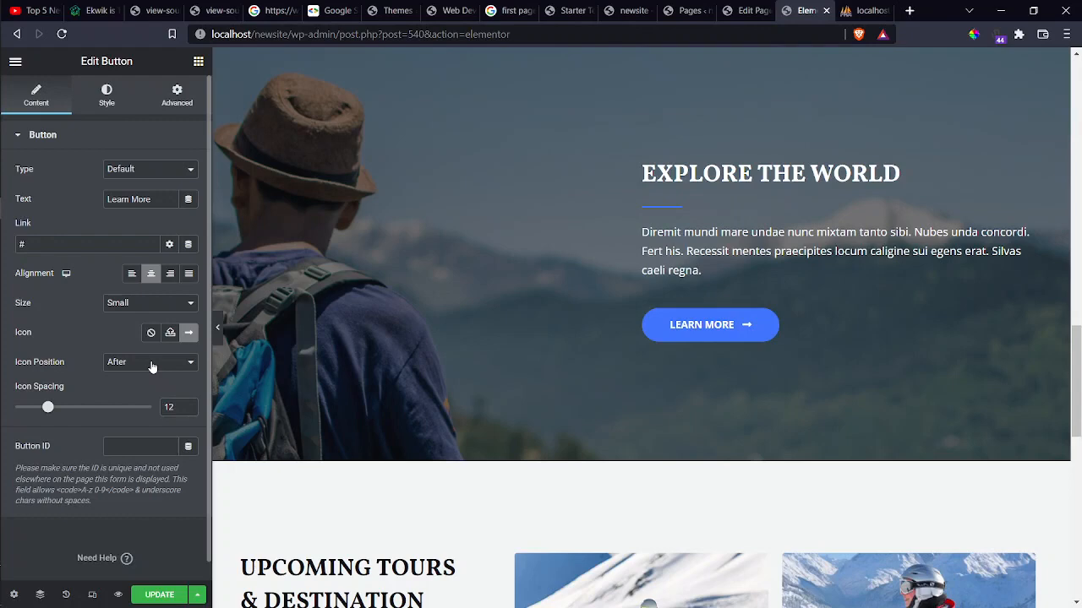
pyautogui.click(159, 595)
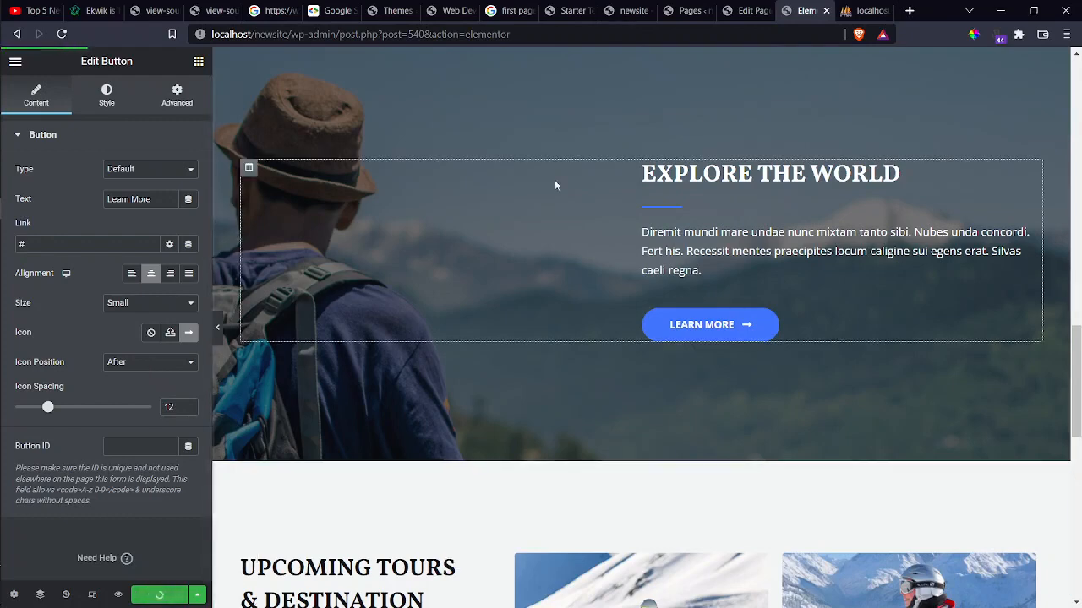
pyautogui.hotkey('alt', 'Tab')
pyautogui.hotkey('alt', 'Tab')
pyautogui.hotkey('alt', 'Tab')
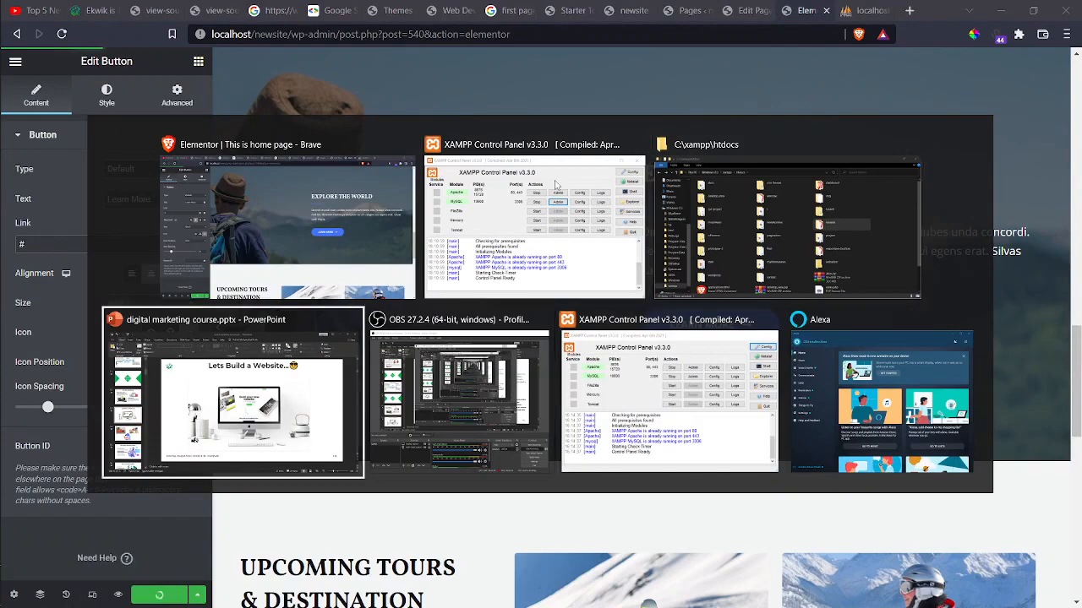
pyautogui.hotkey('alt', 'Tab')
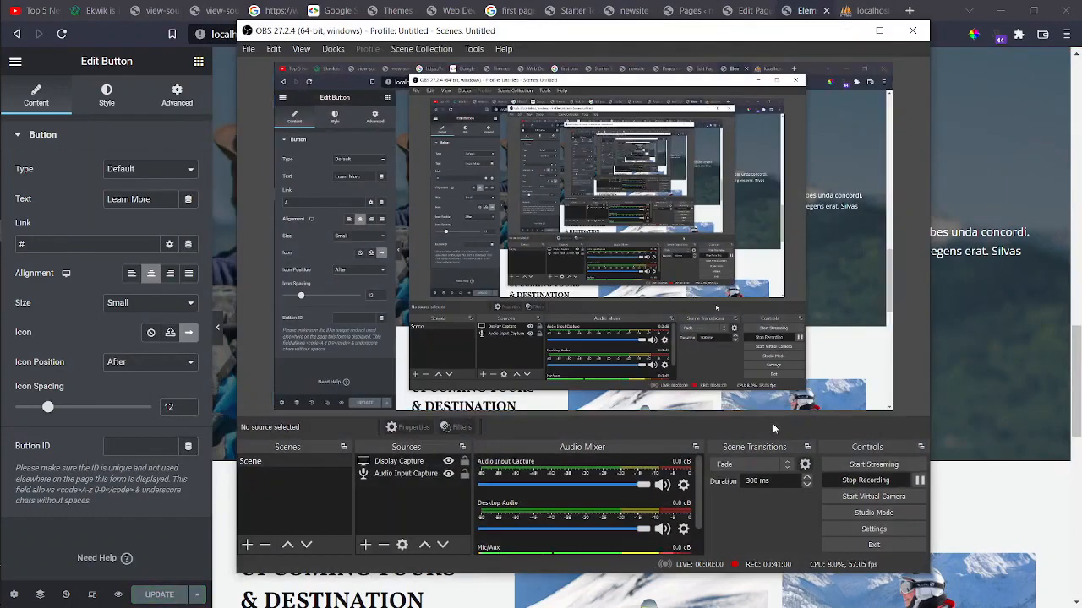